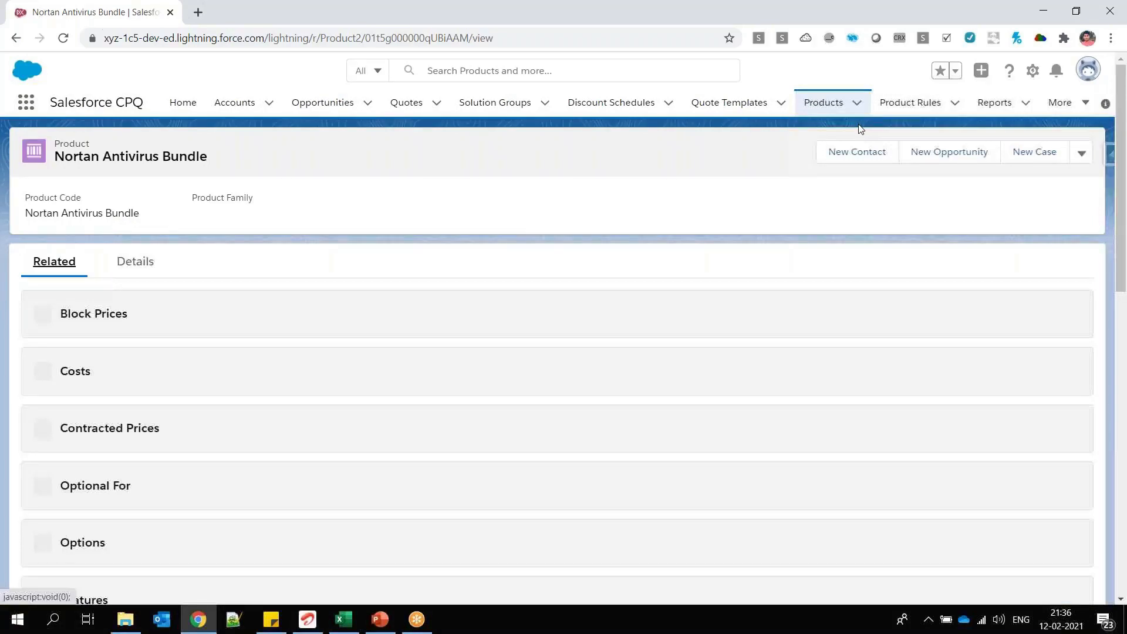
Step: Open the Mechanical Bundle product's related lists, review them down to Configuration Attributes, and open Quotes in a new browser tab
left_click(827, 103)
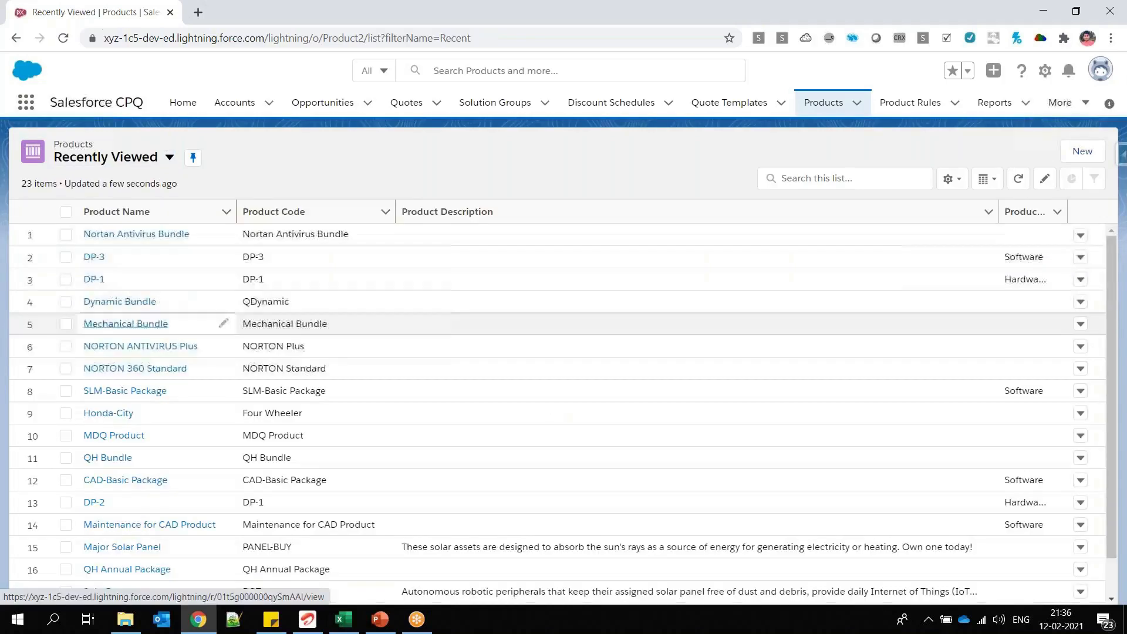
left_click(125, 324)
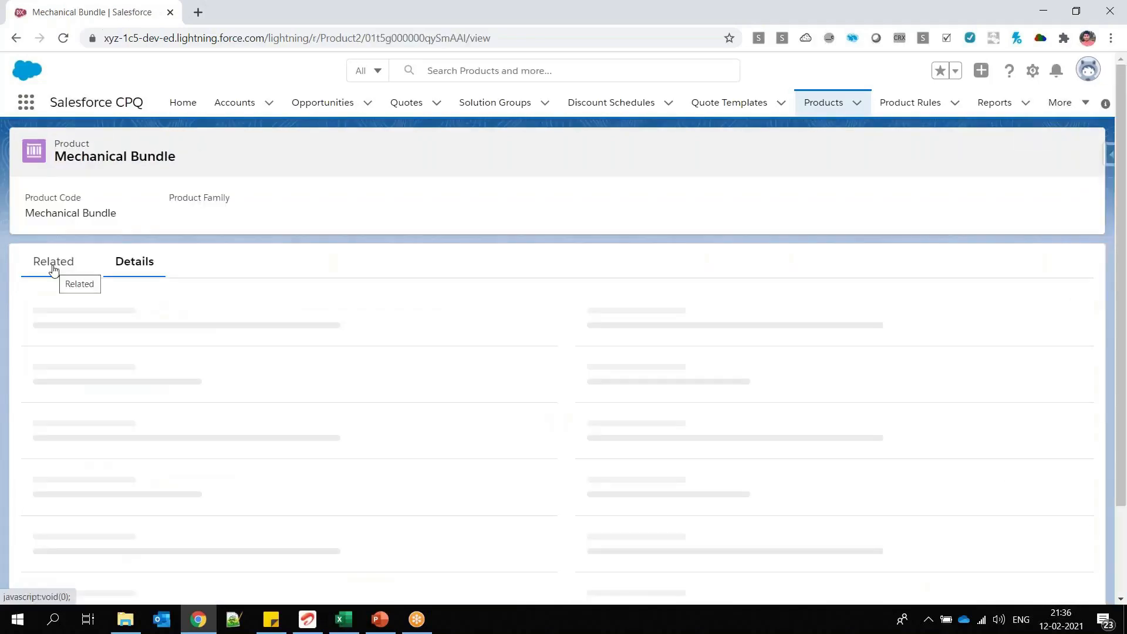
left_click(54, 266)
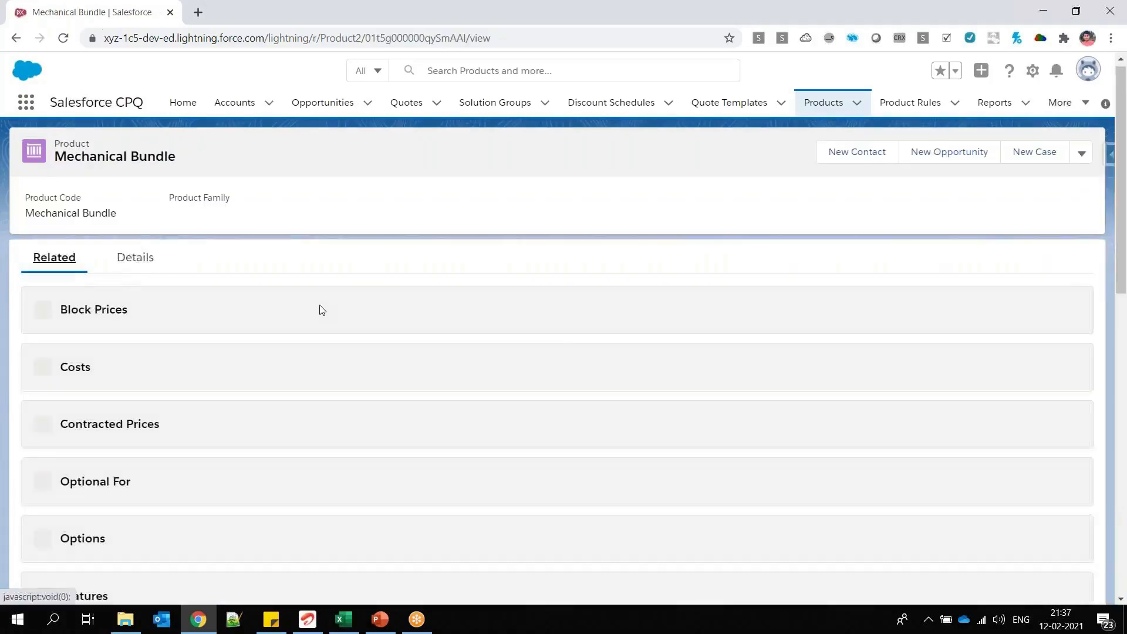
scroll(323, 310, "down", 3)
scroll(323, 310, "up", 1)
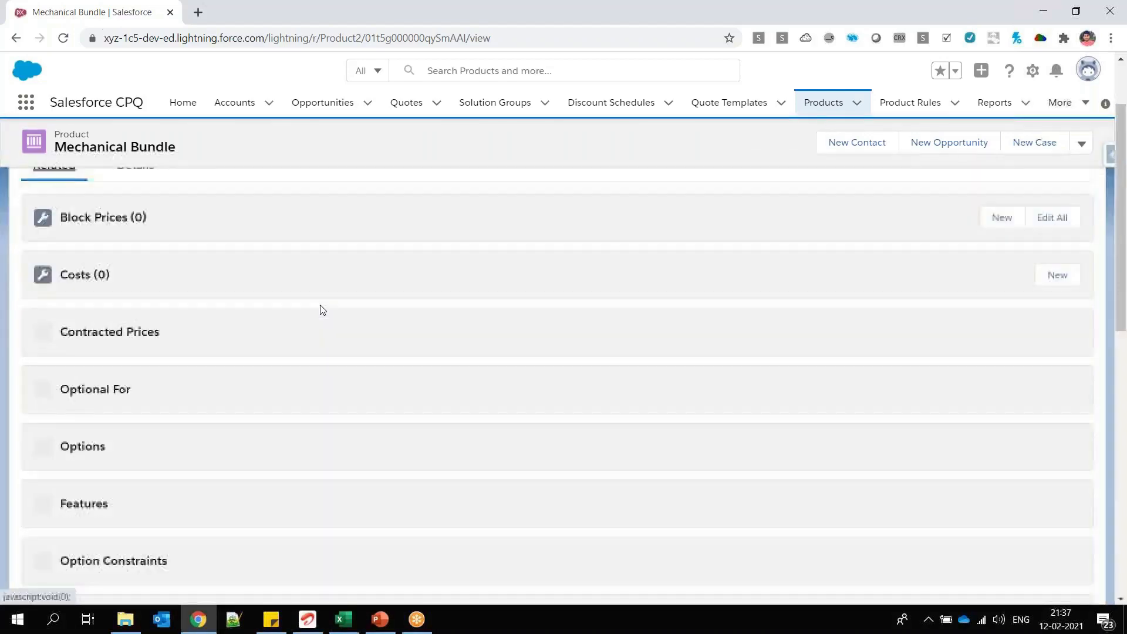
scroll(322, 310, "up", 2)
scroll(322, 310, "down", 3)
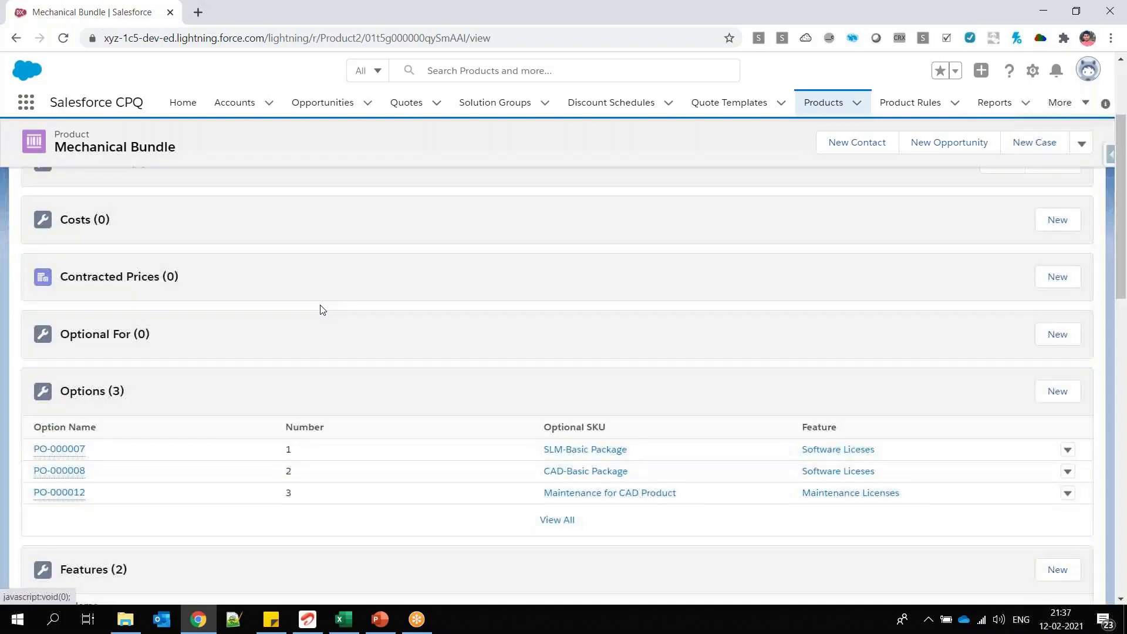
scroll(323, 310, "down", 7)
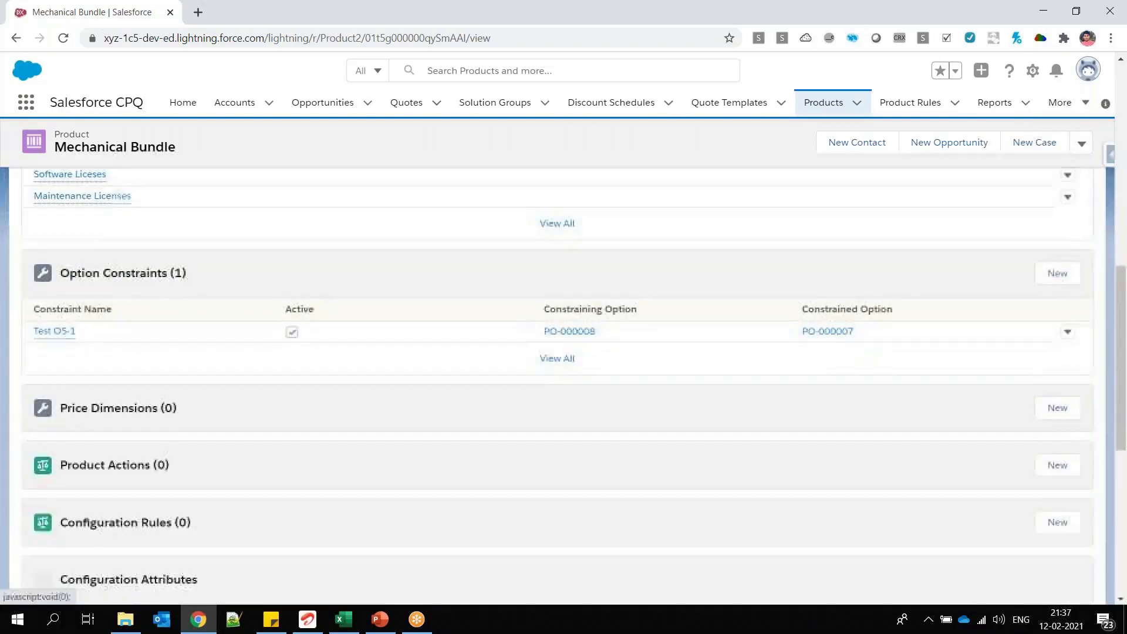
scroll(297, 327, "down", 3)
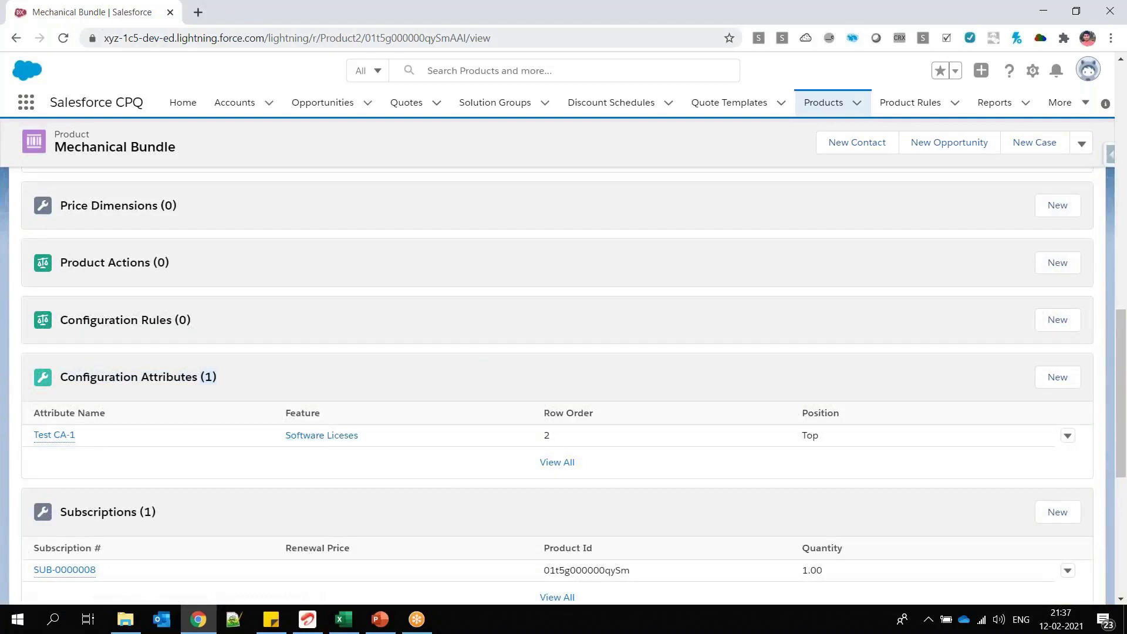
middle_click(406, 102)
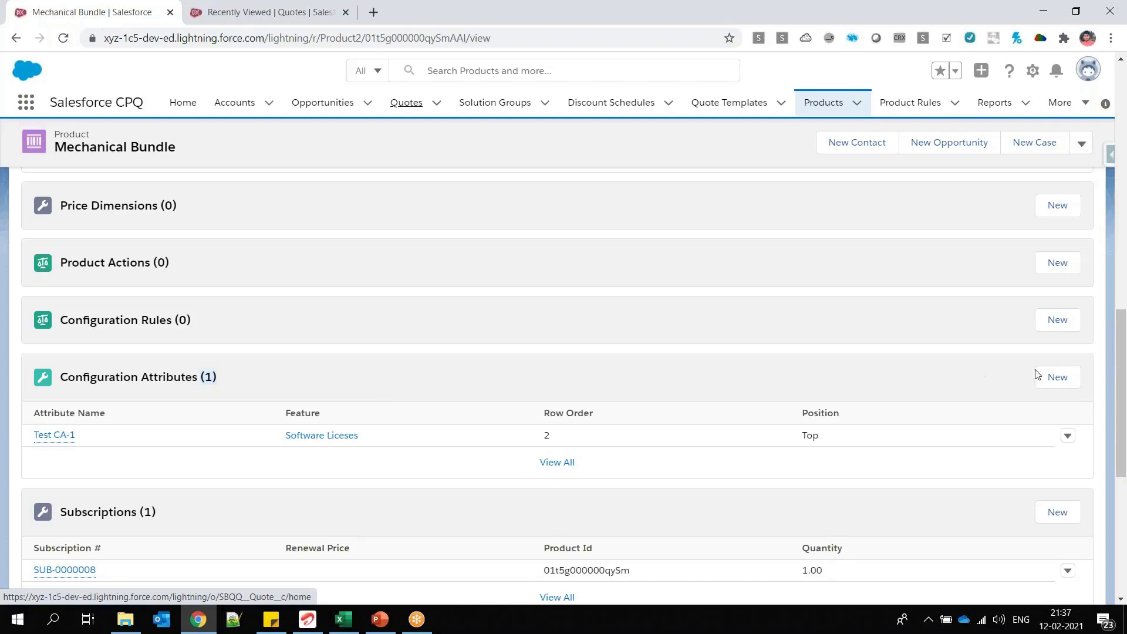
left_click(1057, 377)
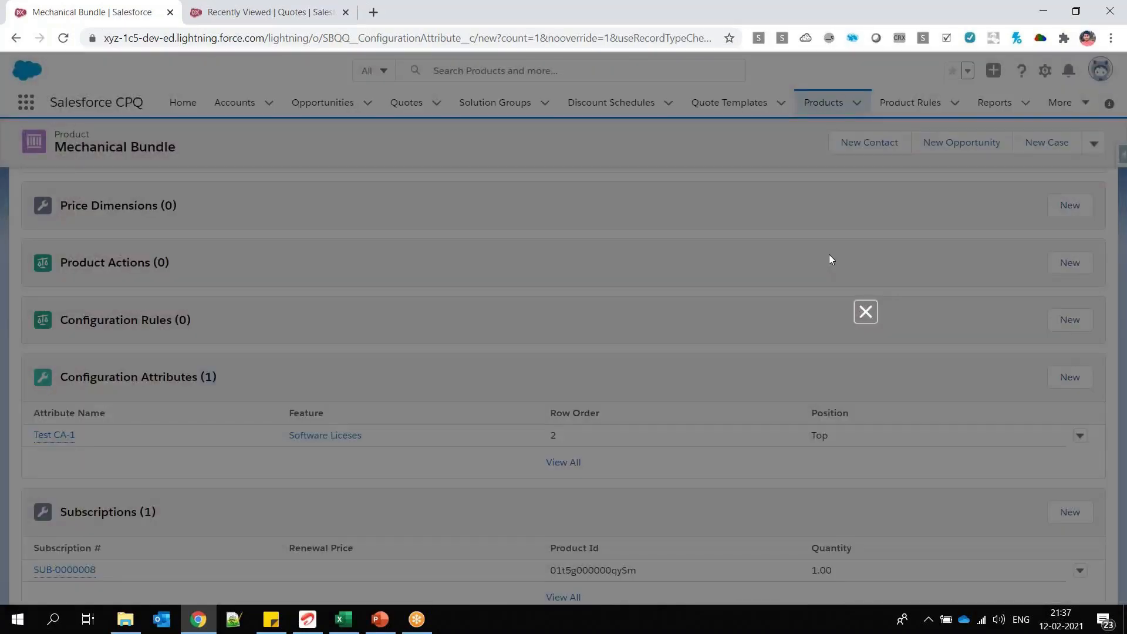
left_click_drag(620, 313, 539, 316)
left_click(479, 349)
left_click(794, 423)
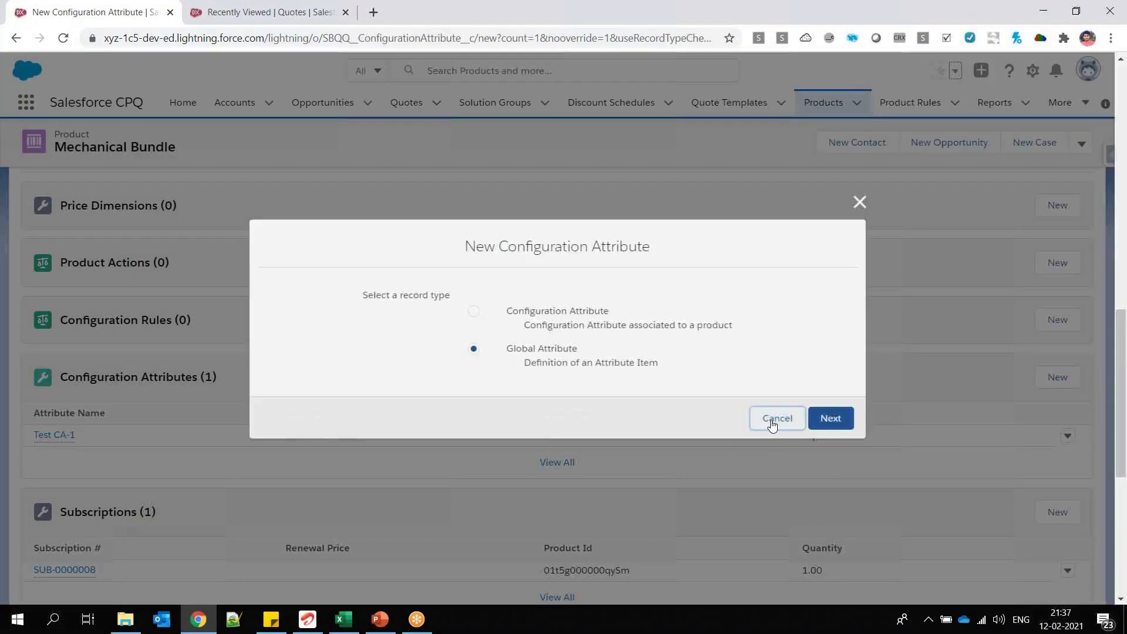
left_click(793, 422)
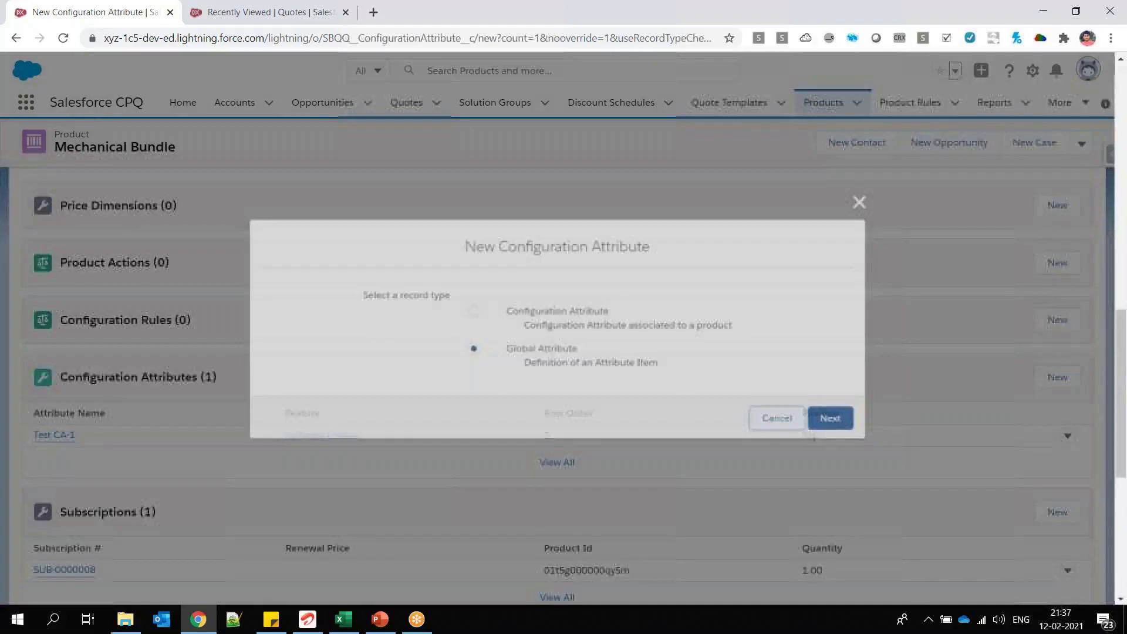
Step: Switch to the PowerPoint presentation and review the Configuration Attributes and Global Attributes bullets on the Attributes on Product Bundle slide
left_click(380, 619)
left_click_drag(604, 297, 473, 297)
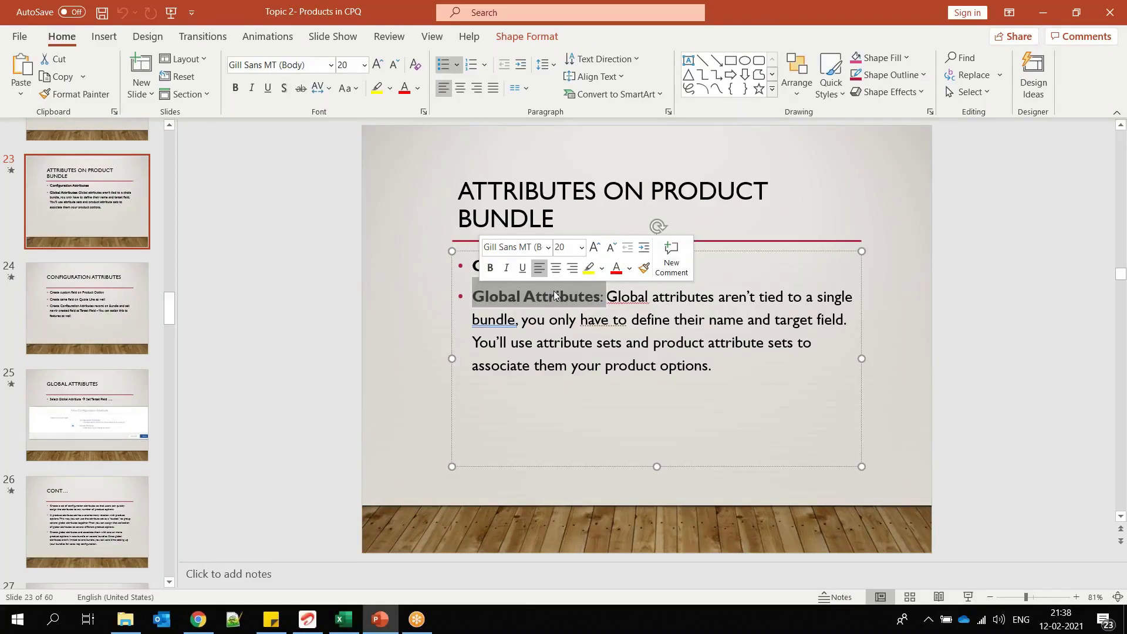
triple_click(479, 265)
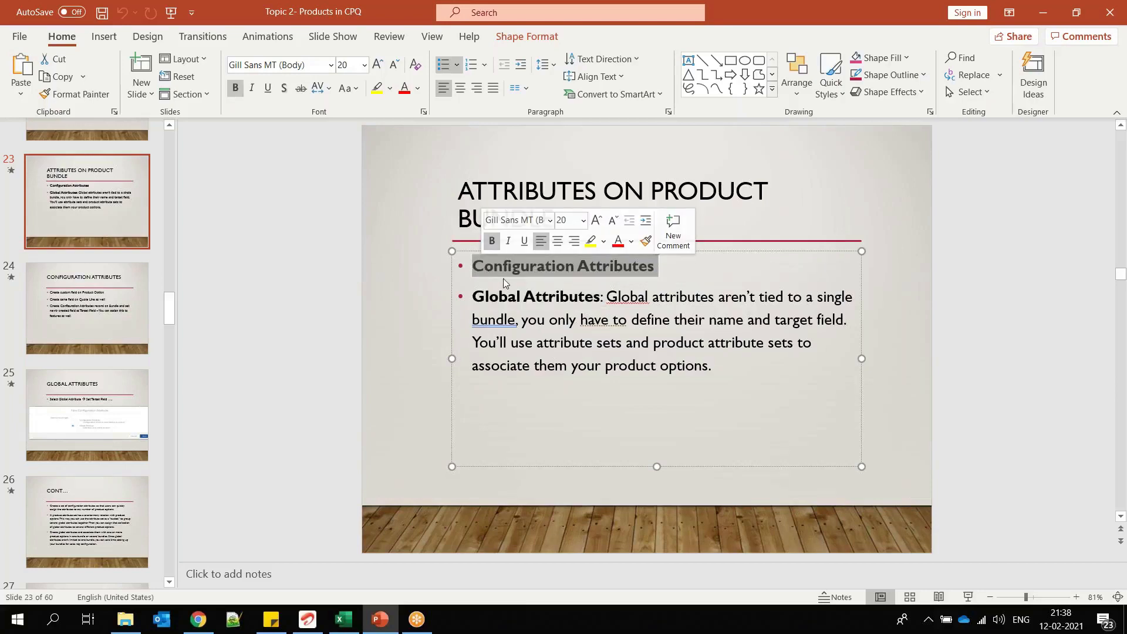
left_click_drag(601, 298, 477, 297)
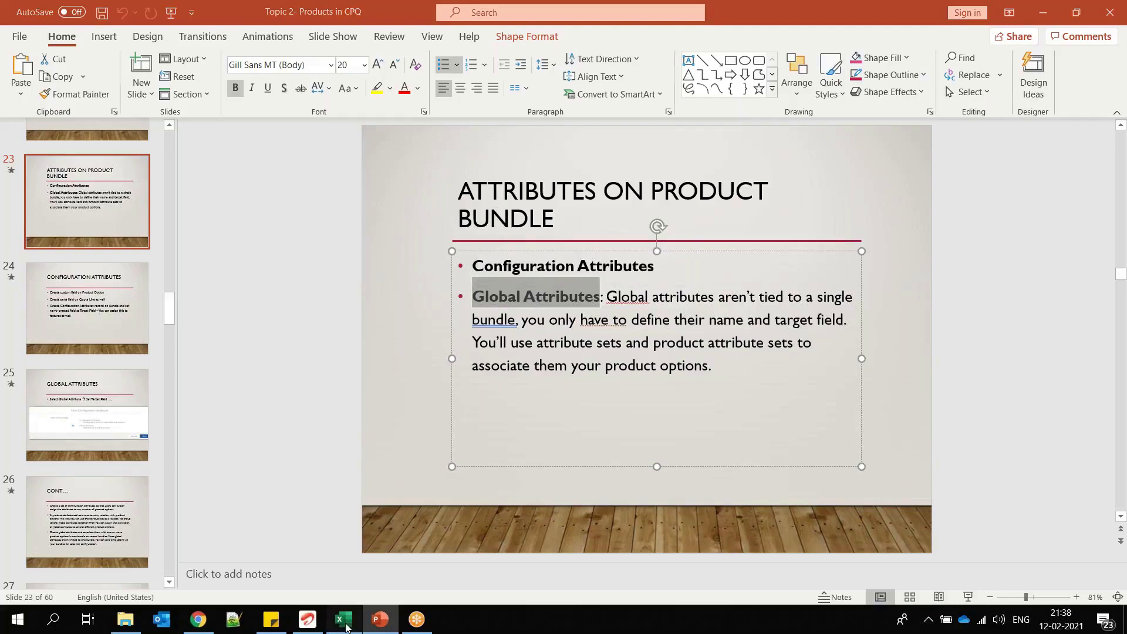
Step: Switch to the Excel workbook and enter Bundle-1 in cell A68 of Sheet2
left_click(345, 622)
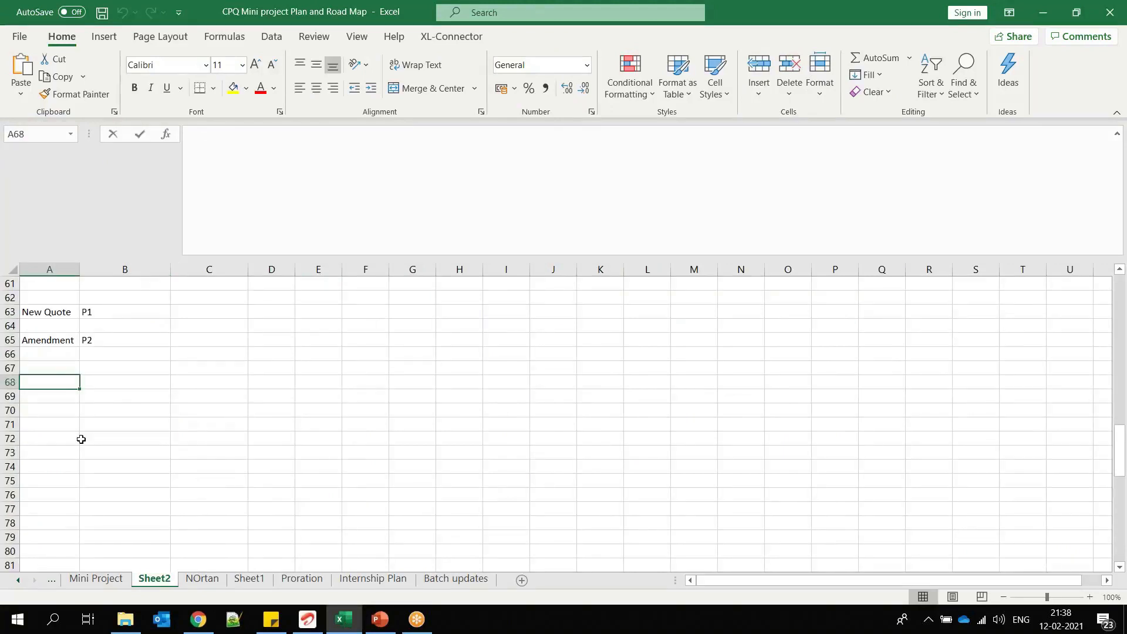
type("Bundle-1")
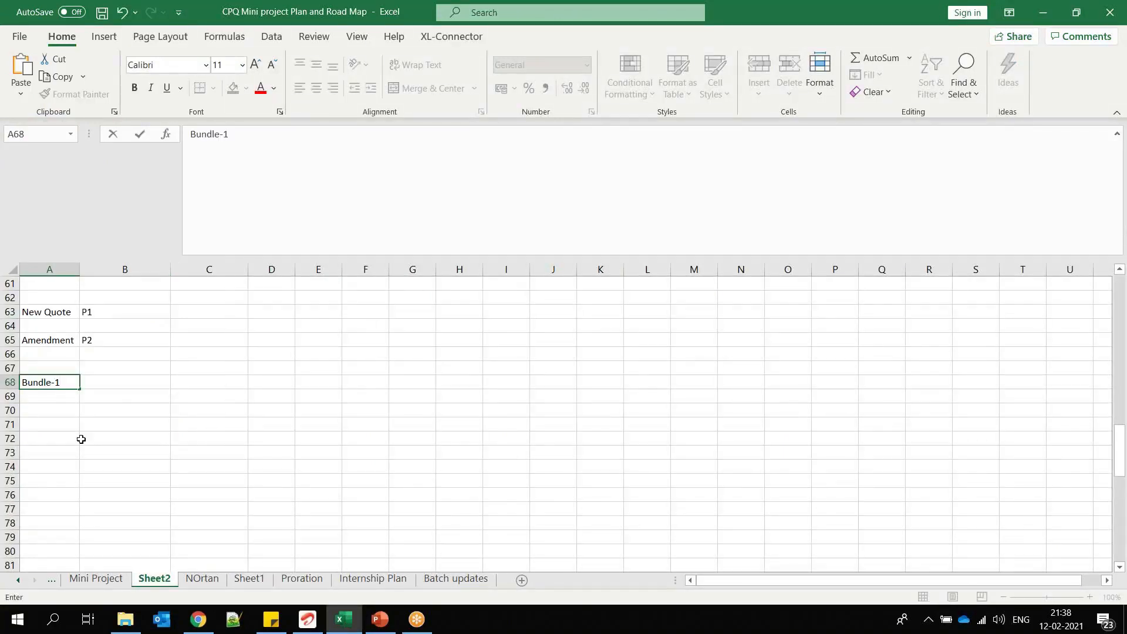
key("Return")
key("Up")
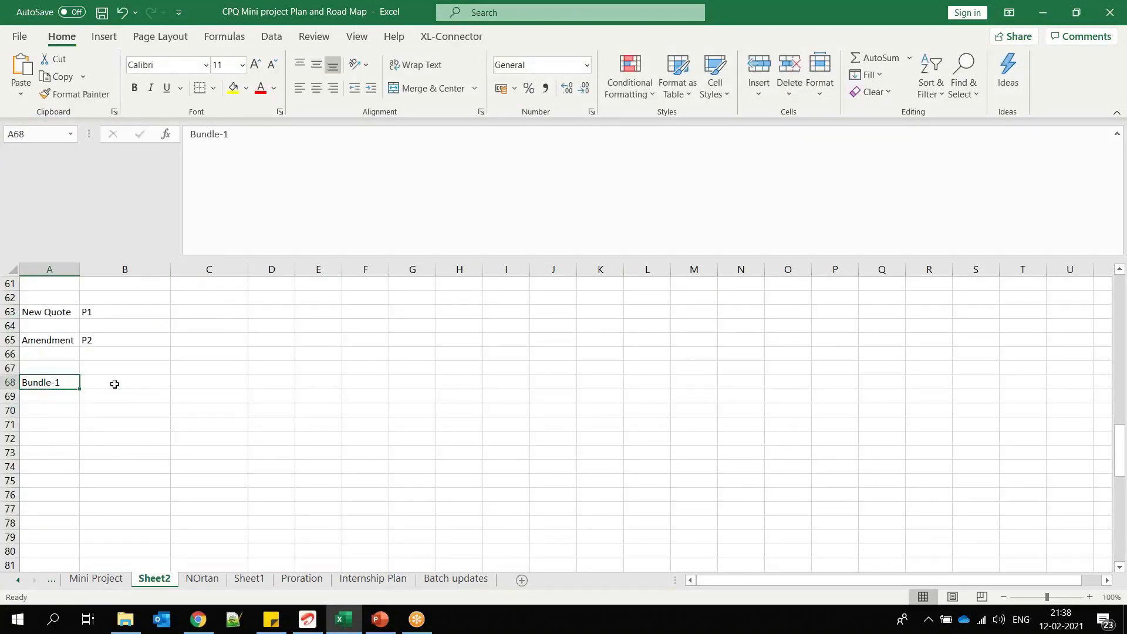
Step: Enter the product options Po-1 in cell B69 and PO-2 in cell B70 beneath Bundle-1
left_click(116, 396)
type("P")
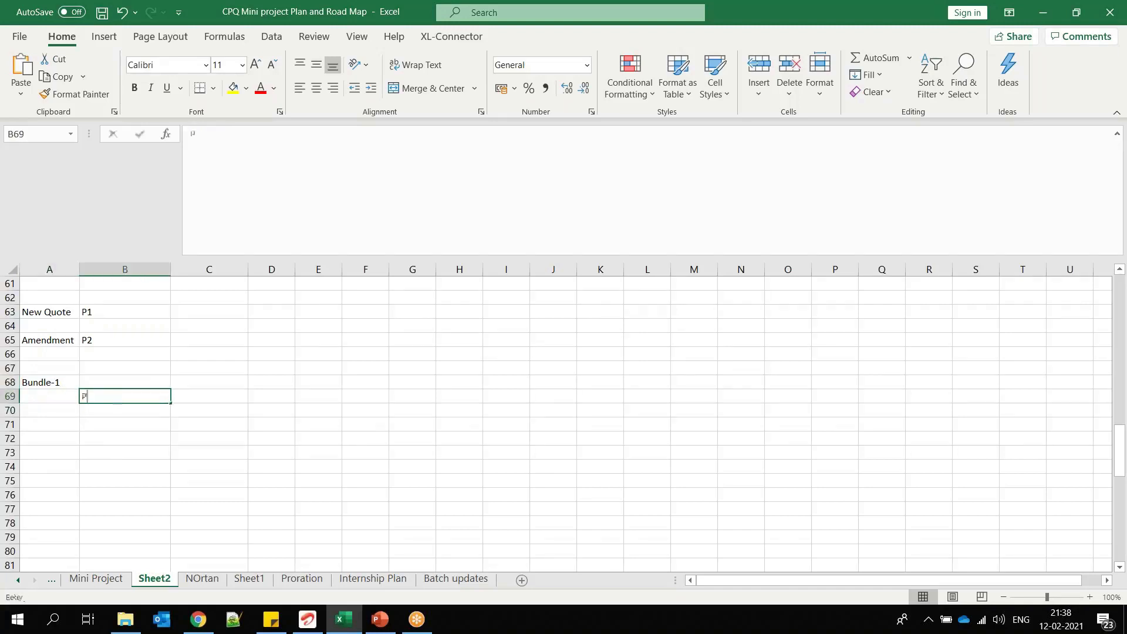
type("o-")
left_click(116, 410)
type("PO-1")
key("BackSpace")
type("2")
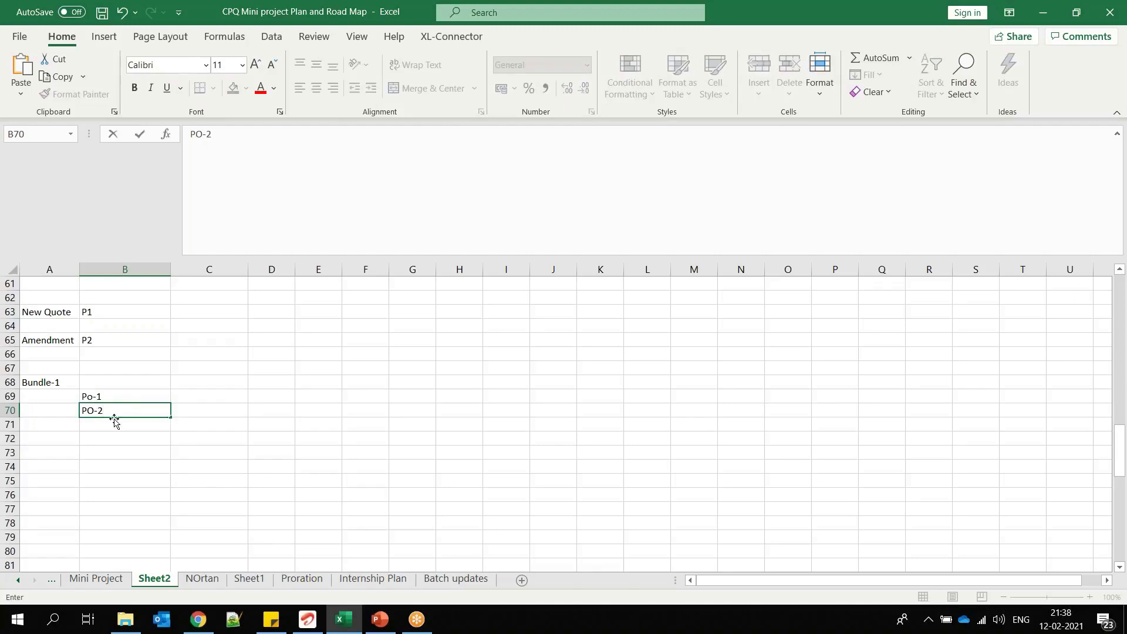
left_click(107, 398)
left_click_drag(106, 398, 106, 416)
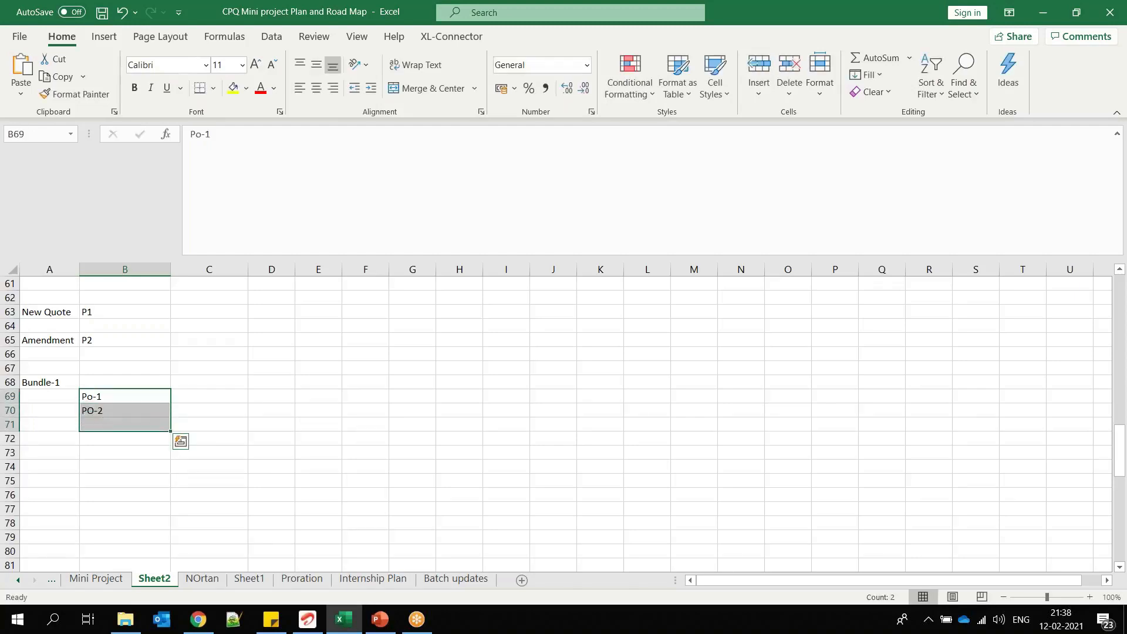
Step: Copy the Bundle-1 block with its options to A72 and rename the copied bundle Bundle-2
left_click(49, 383)
left_click_drag(49, 383, 116, 489)
key("ctrl+c")
key("ctrl+v")
double_click(69, 442)
key("BackSpace")
type("2")
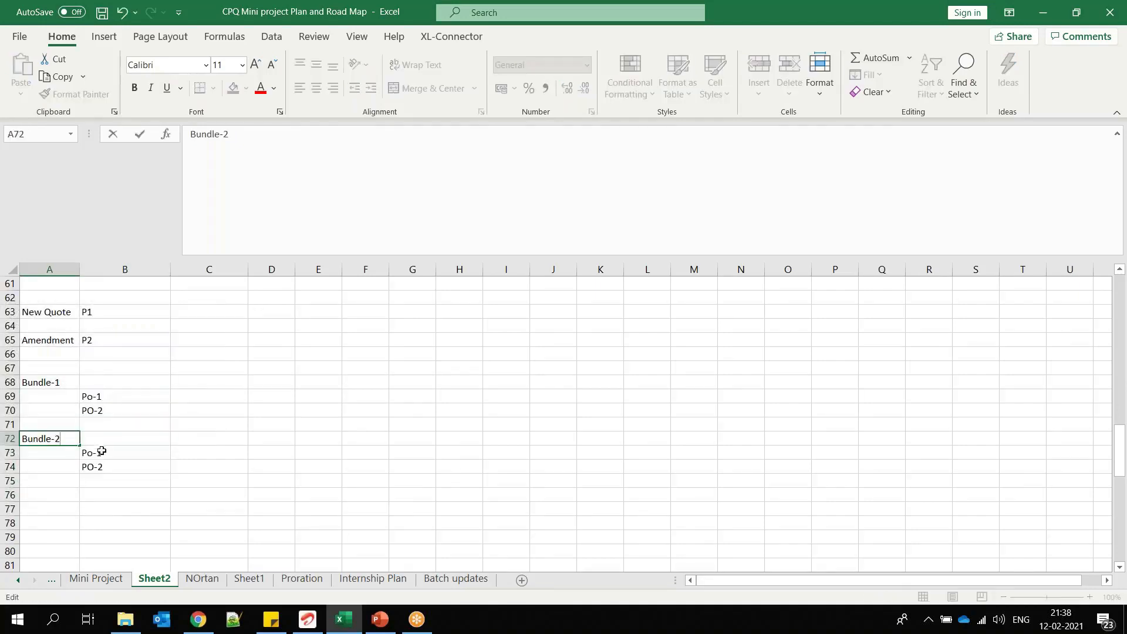
left_click(101, 451)
double_click(101, 453)
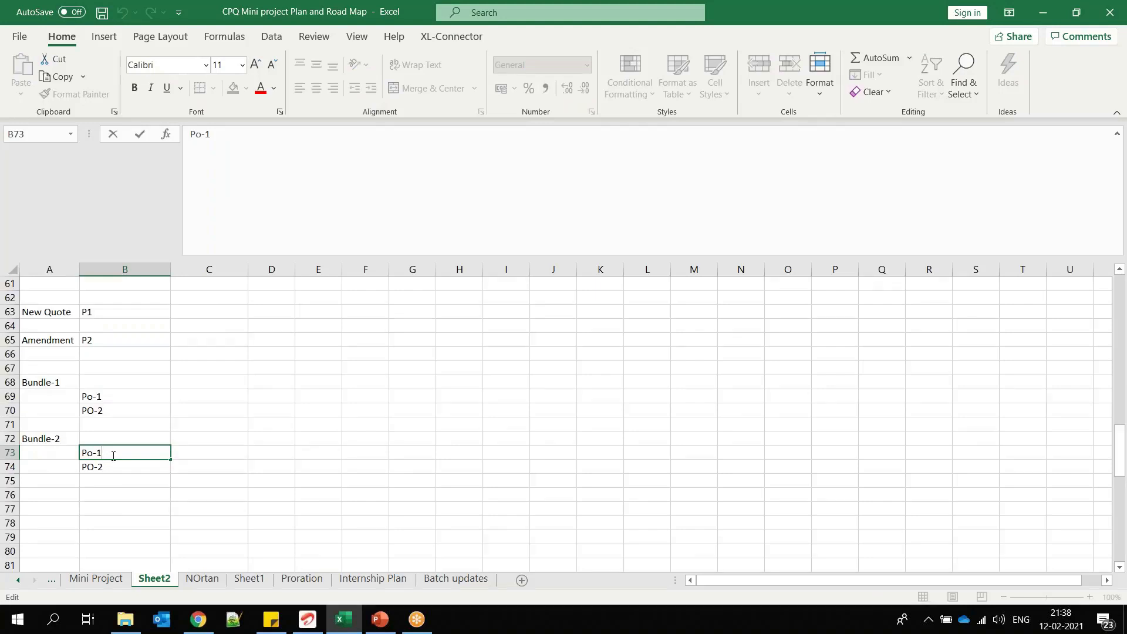
key("Return")
key("Return")
left_click(44, 383)
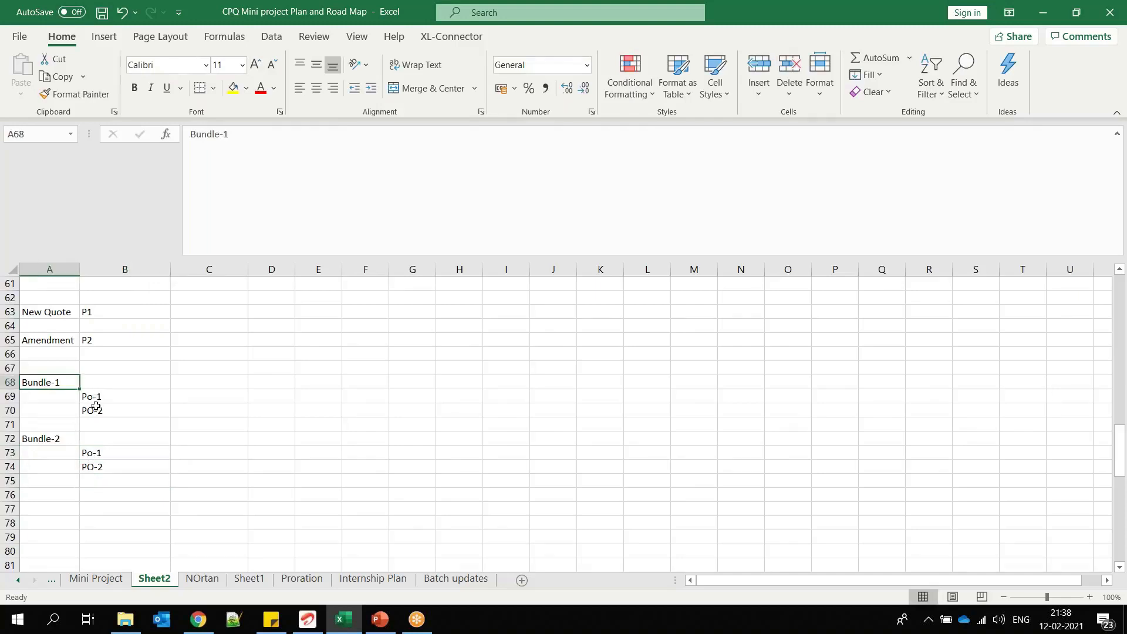
left_click(97, 452)
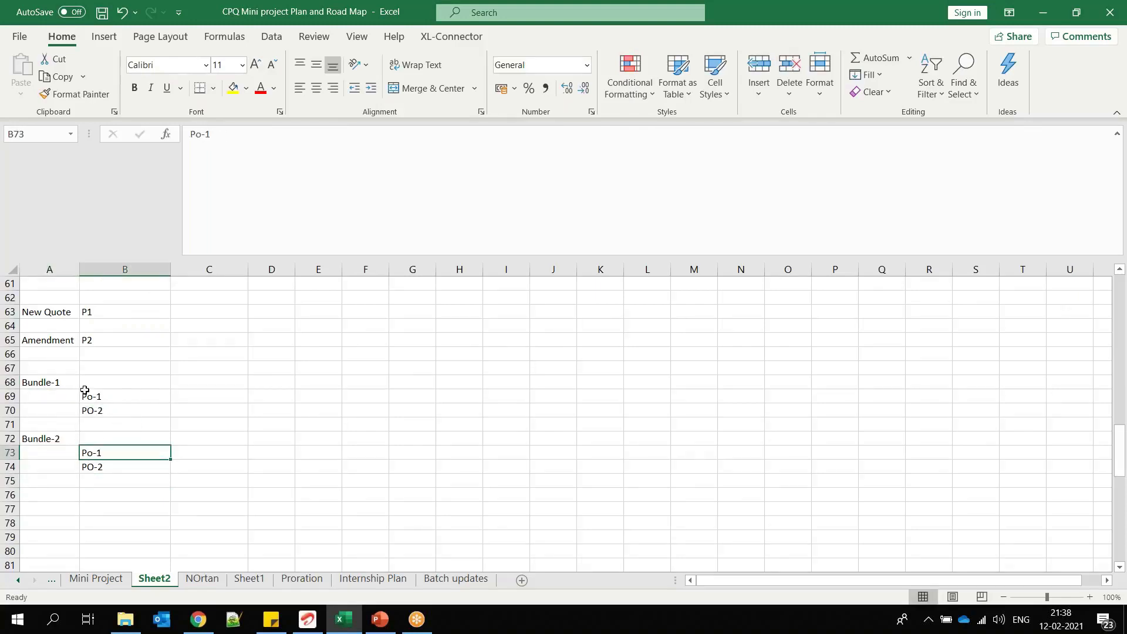
Step: Add the column headings CA in cell C67 and GA in cell D67 above the bundles
left_click(203, 369)
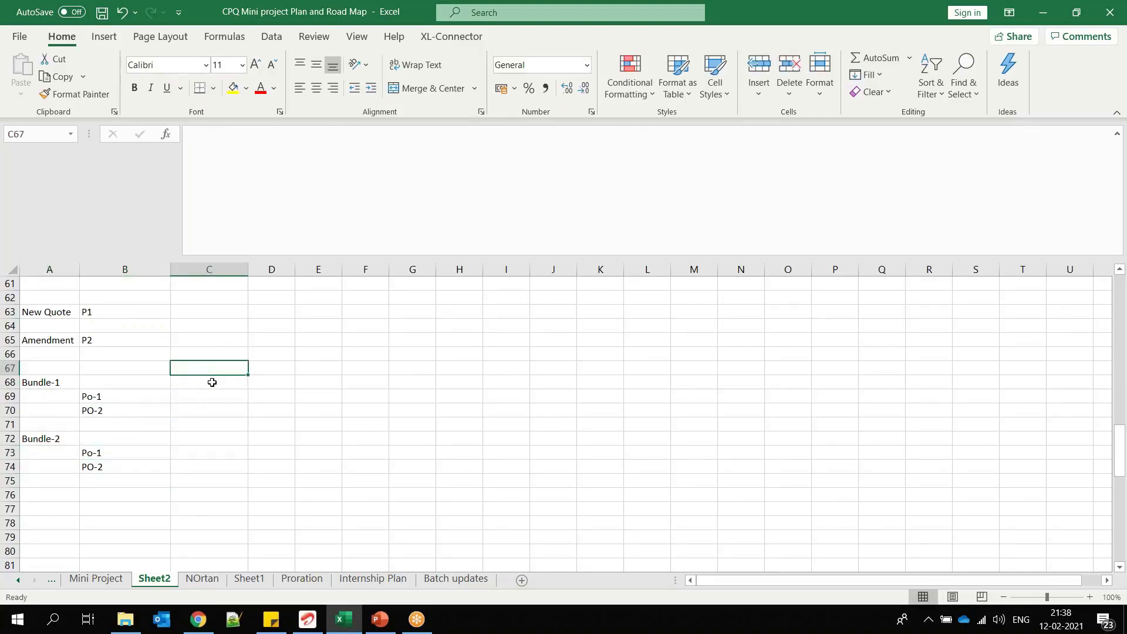
type("CA")
left_click(274, 365)
type("GA")
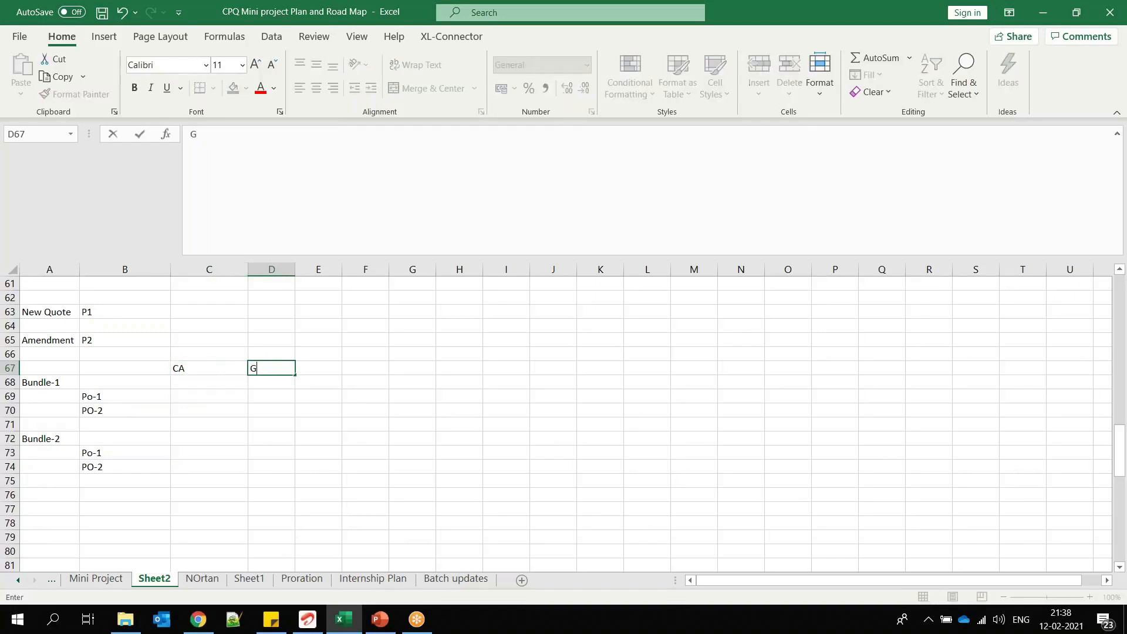
left_click(206, 369)
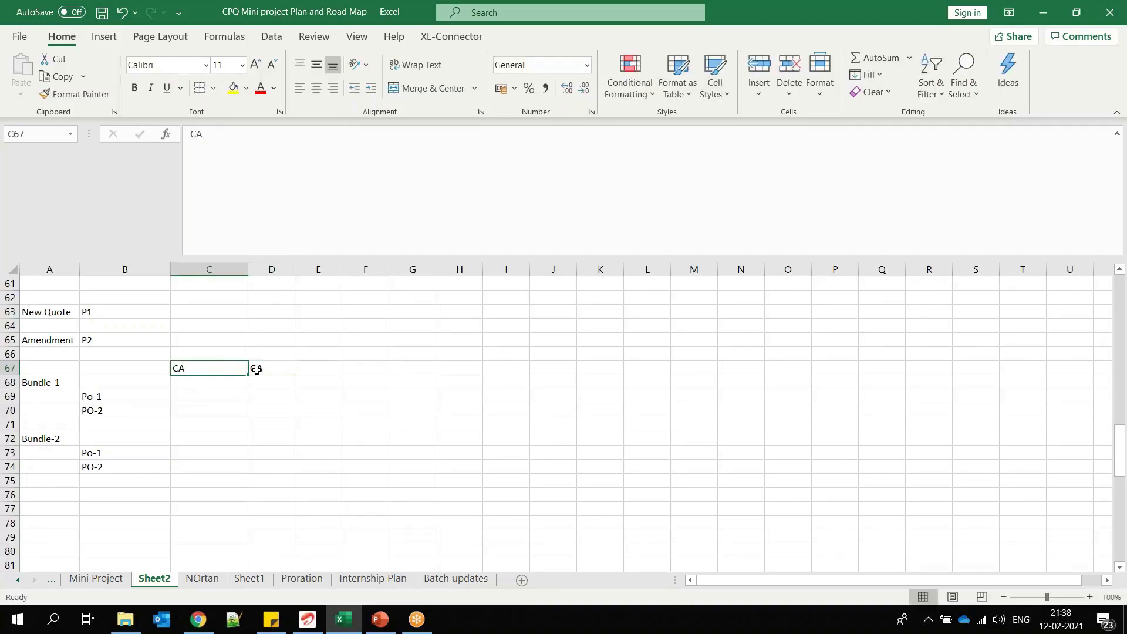
Step: Enter CA-1 in cell C69 under the CA heading, beside Bundle-1's first option
left_click(191, 395)
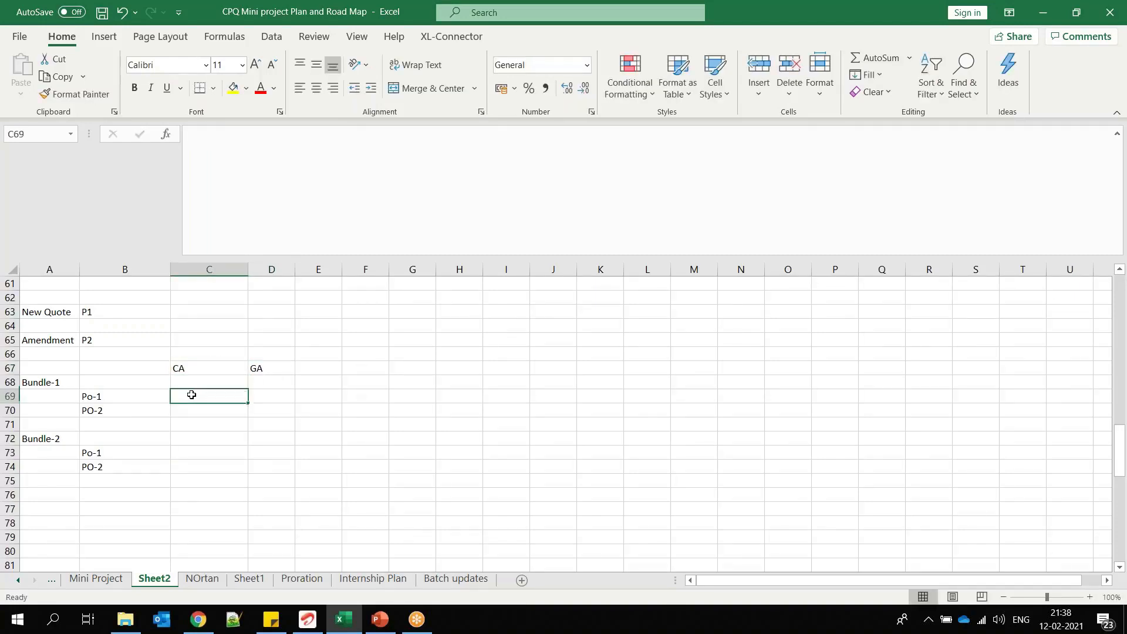
type("CA-1")
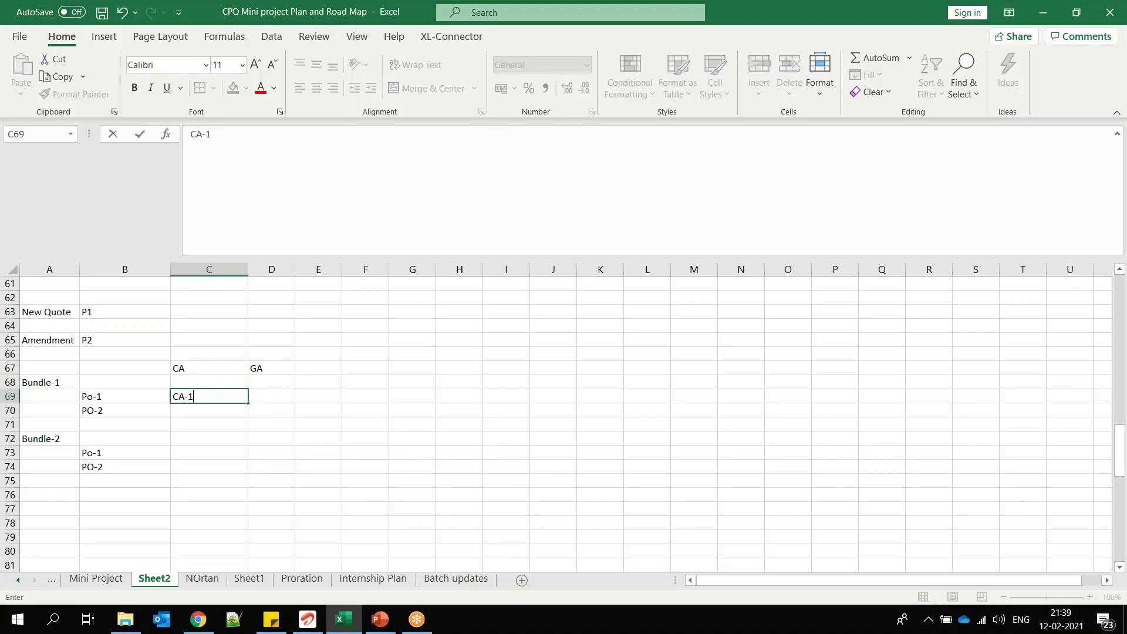
left_click(194, 409)
left_click(205, 391)
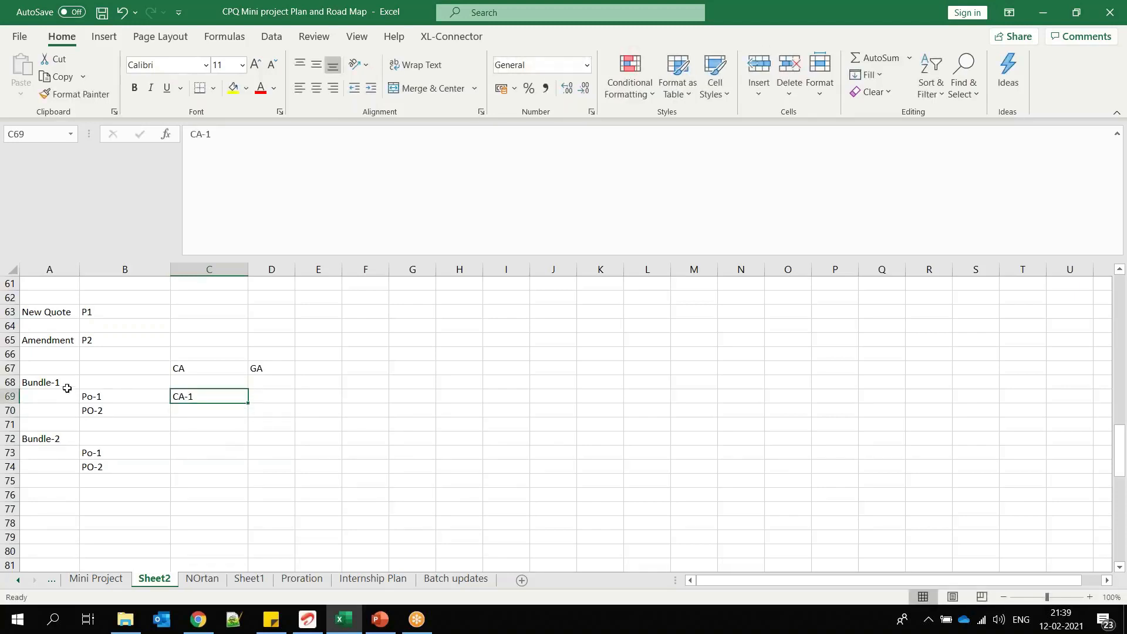
left_click(64, 383)
left_click(182, 396)
left_click(184, 451)
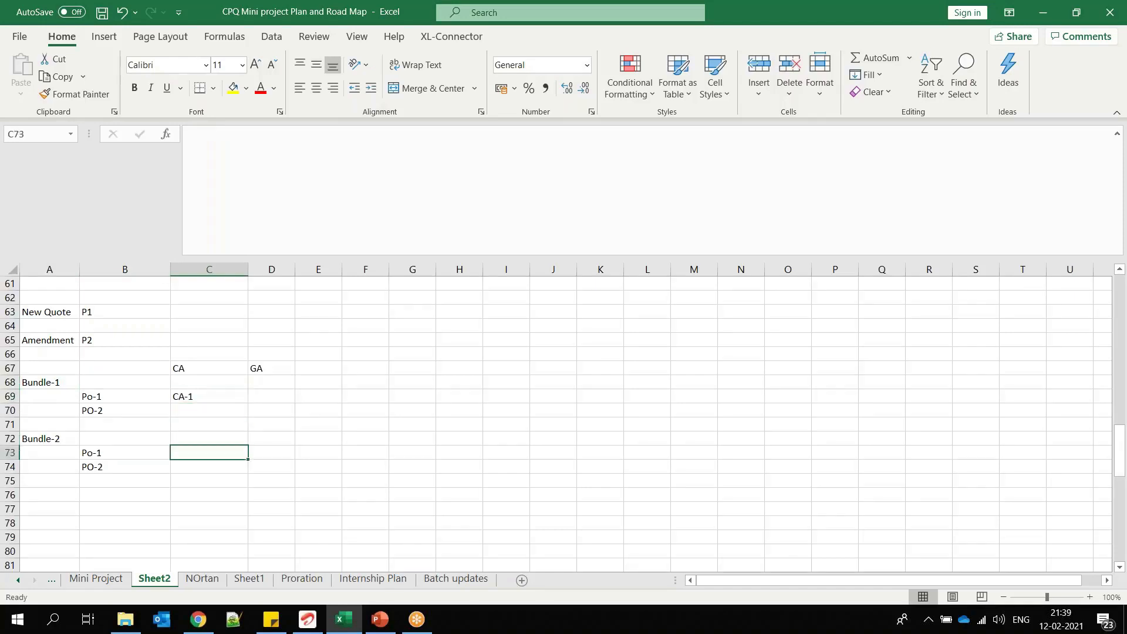
Step: Enter GA-1 in cell D69 under the GA heading, beside Bundle-1's first option
left_click(265, 395)
key("BackSpace")
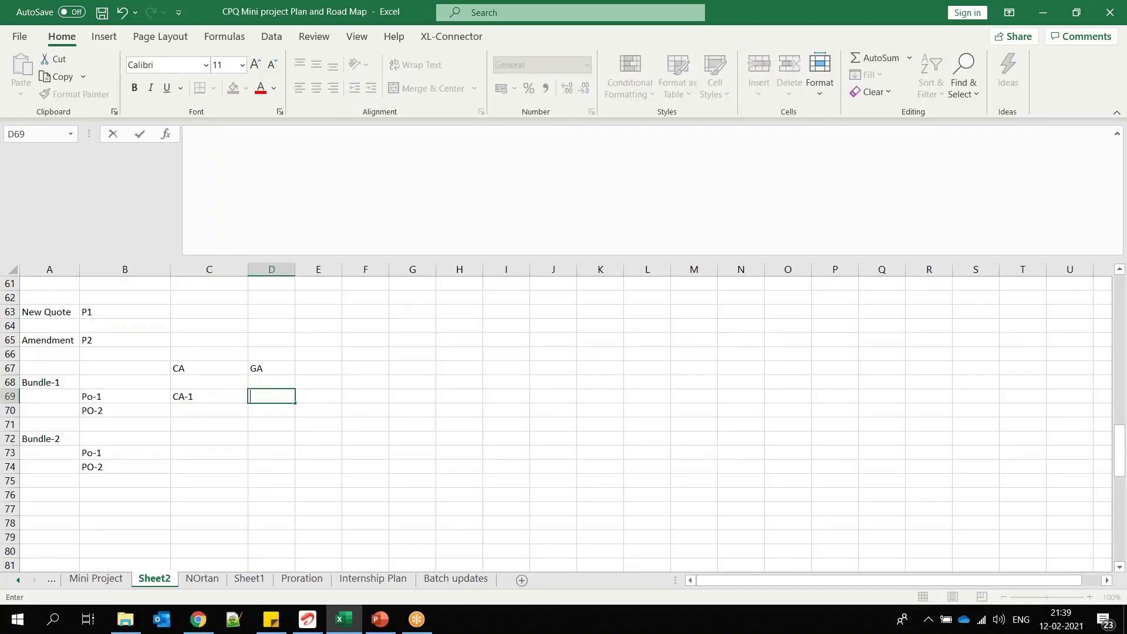
type("A")
key("BackSpace")
type("GA-1")
left_click(189, 397)
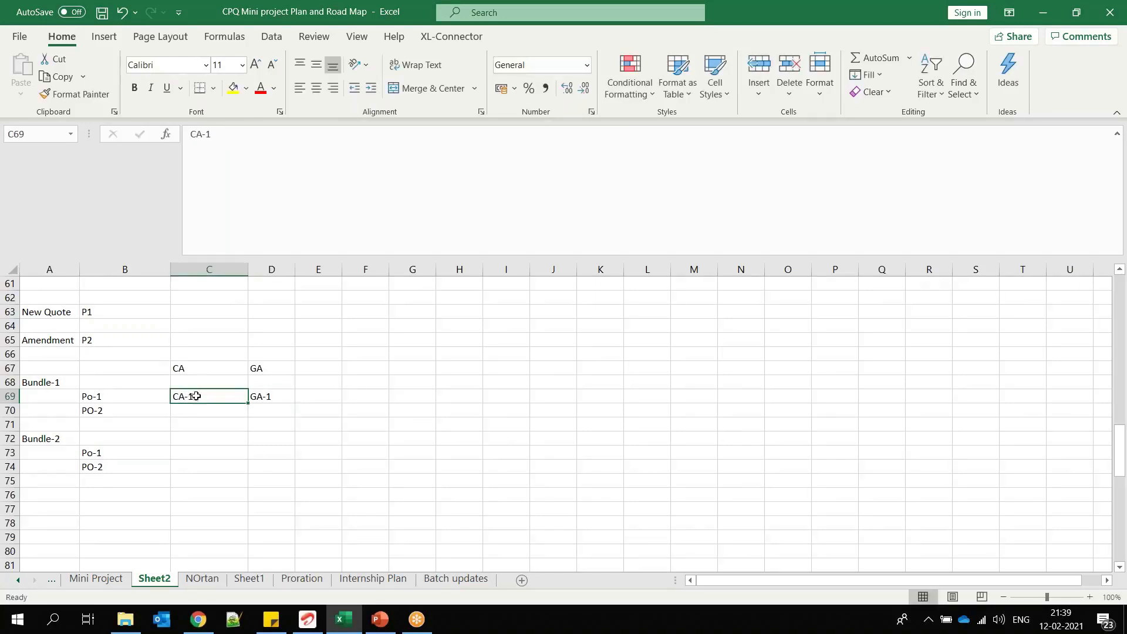
Step: Move CA-1 up to cell C68 in the Bundle-1 row and fill cells A68:C68 with yellow
left_click(53, 383)
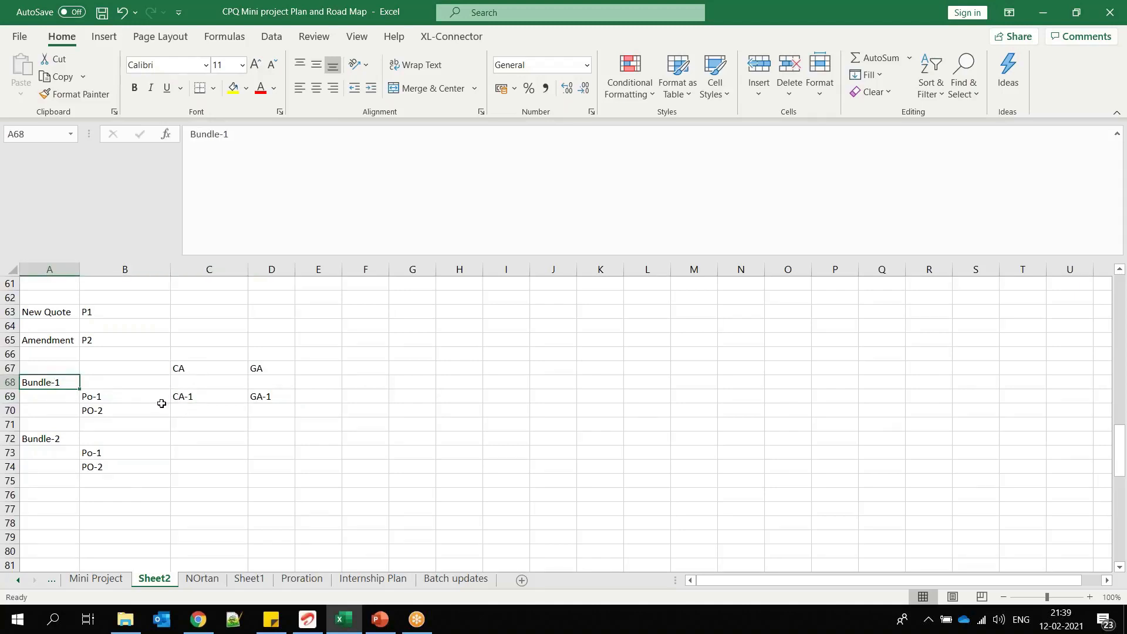
left_click(191, 393)
key("ctrl+c")
left_click_drag(191, 391, 194, 383)
left_click_drag(35, 384, 217, 383)
left_click(233, 88)
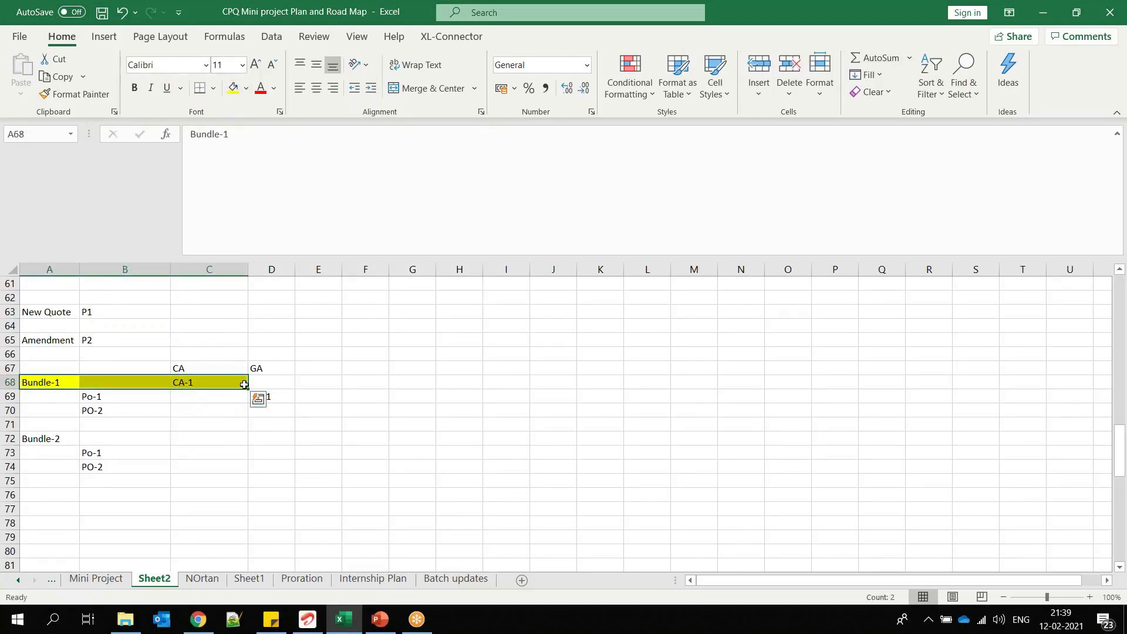
Step: Fill cells B69:D69, the row holding Po-1 and GA-1 under Bundle-1, with green
left_click(283, 398)
left_click(216, 410)
left_click_drag(116, 393, 282, 396)
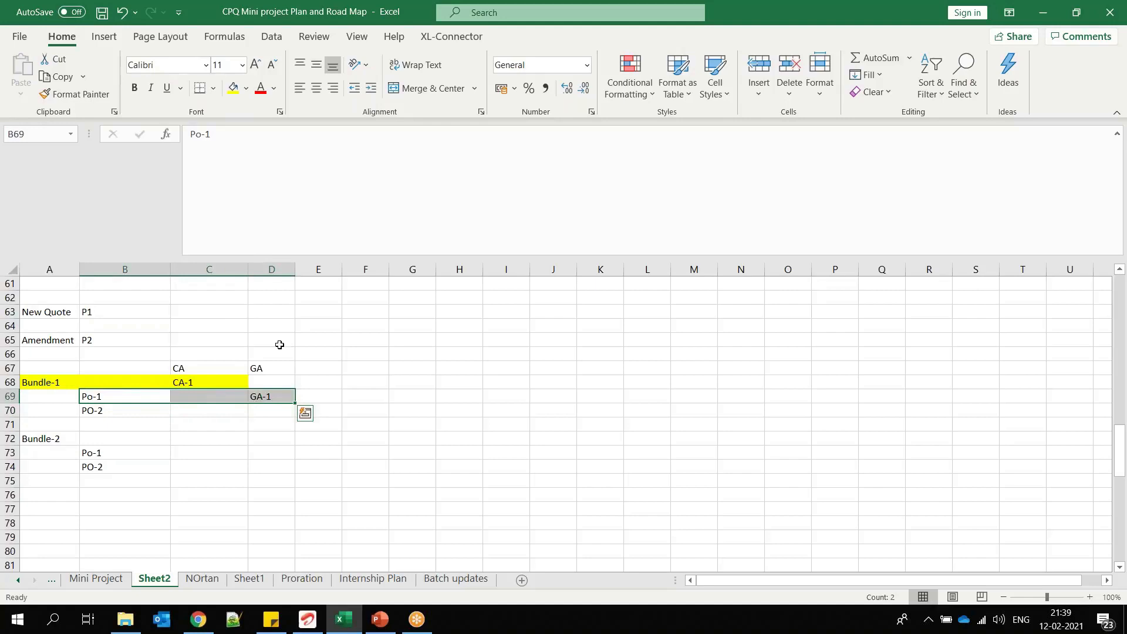
left_click(246, 88)
left_click(279, 225)
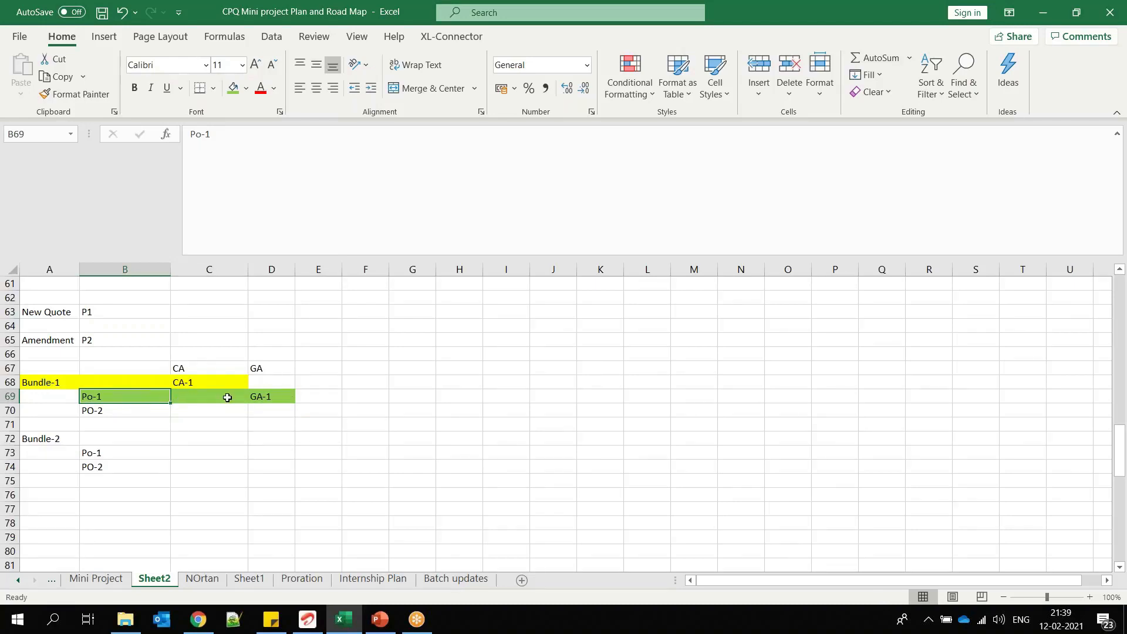
left_click(262, 396)
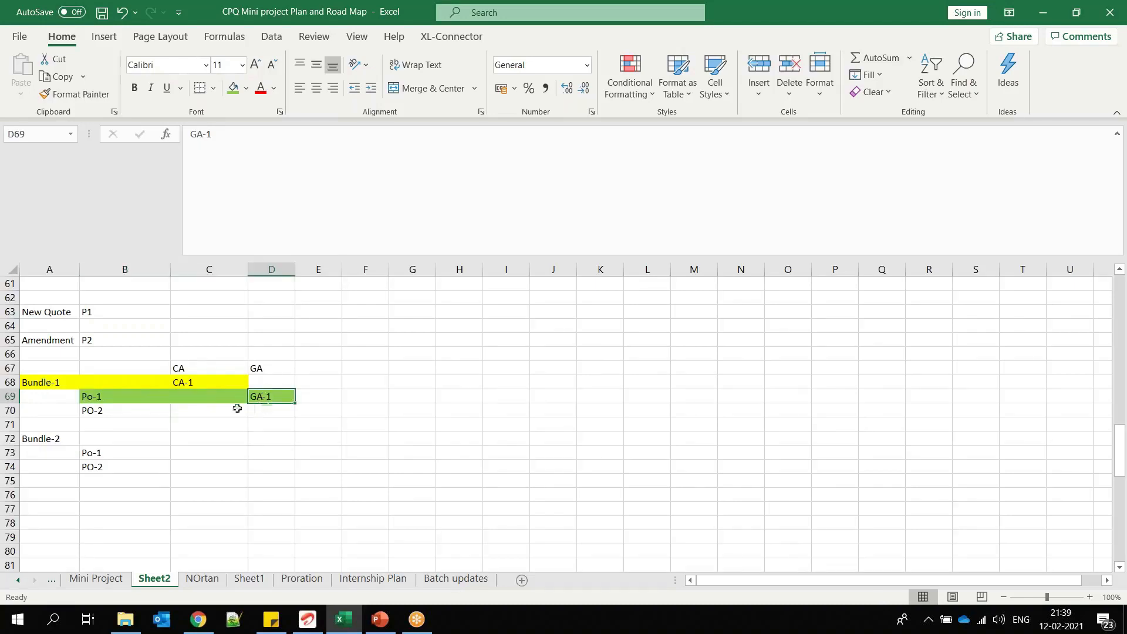
Step: Copy the green Po-1 and GA-1 row B69:D69 onto Bundle-2's Po-1 row, starting at B73
left_click_drag(105, 396, 268, 396)
key("ctrl+c")
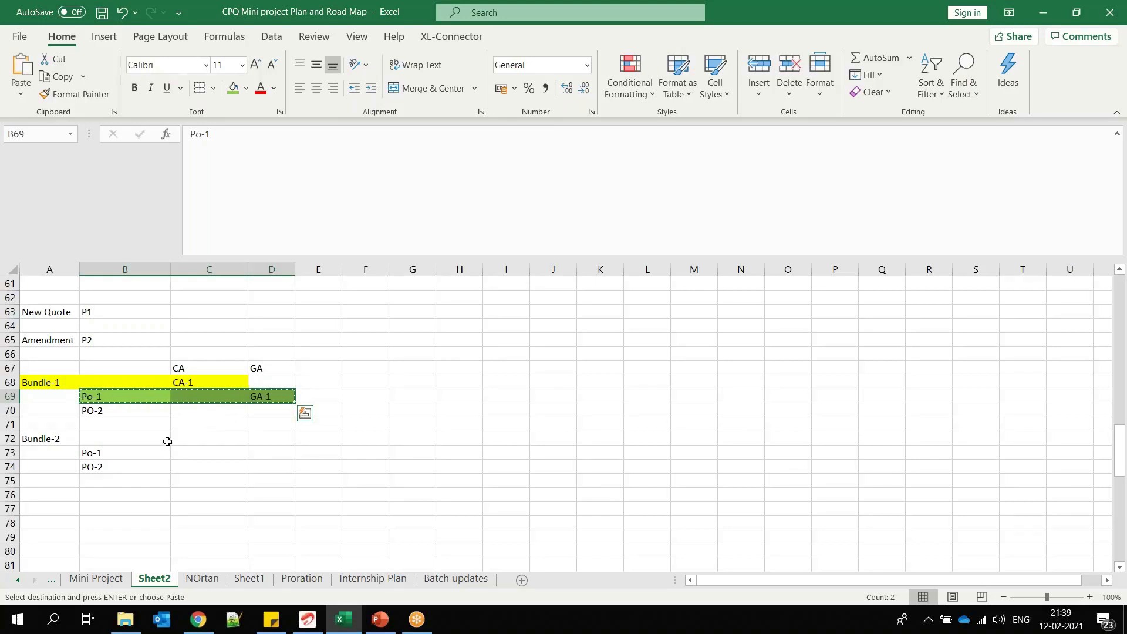
left_click(105, 455)
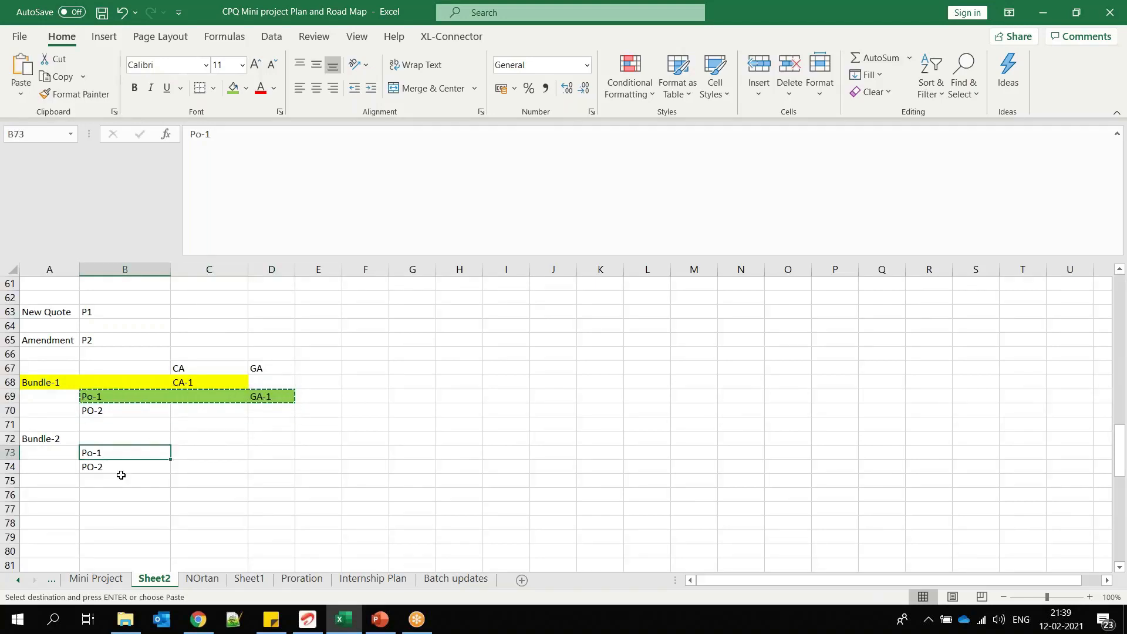
key("ctrl+v")
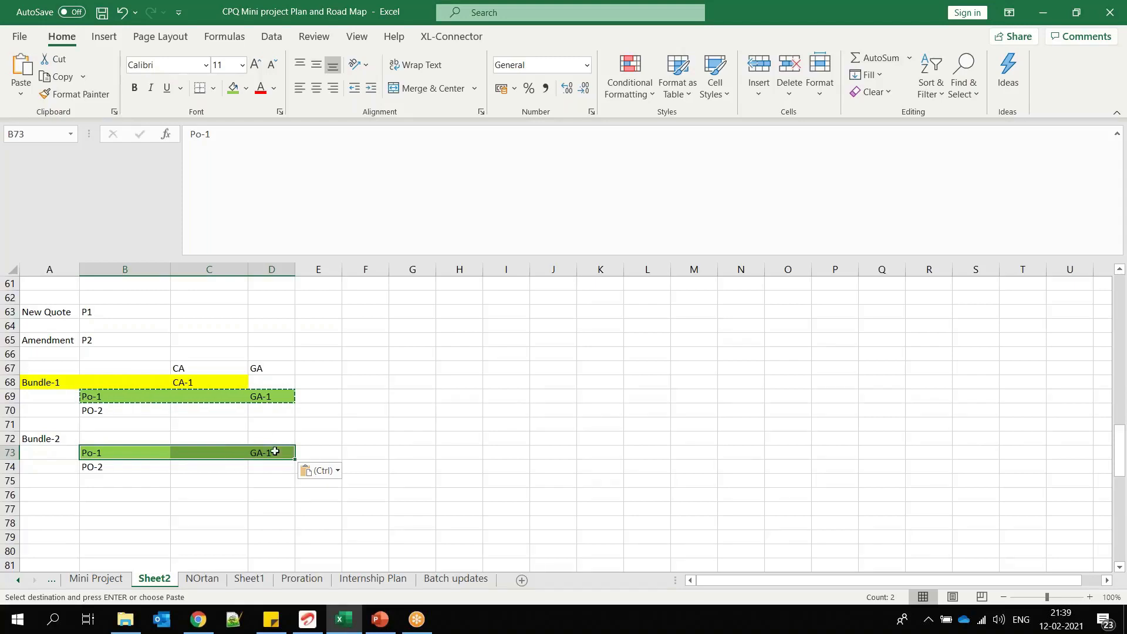
left_click(136, 451)
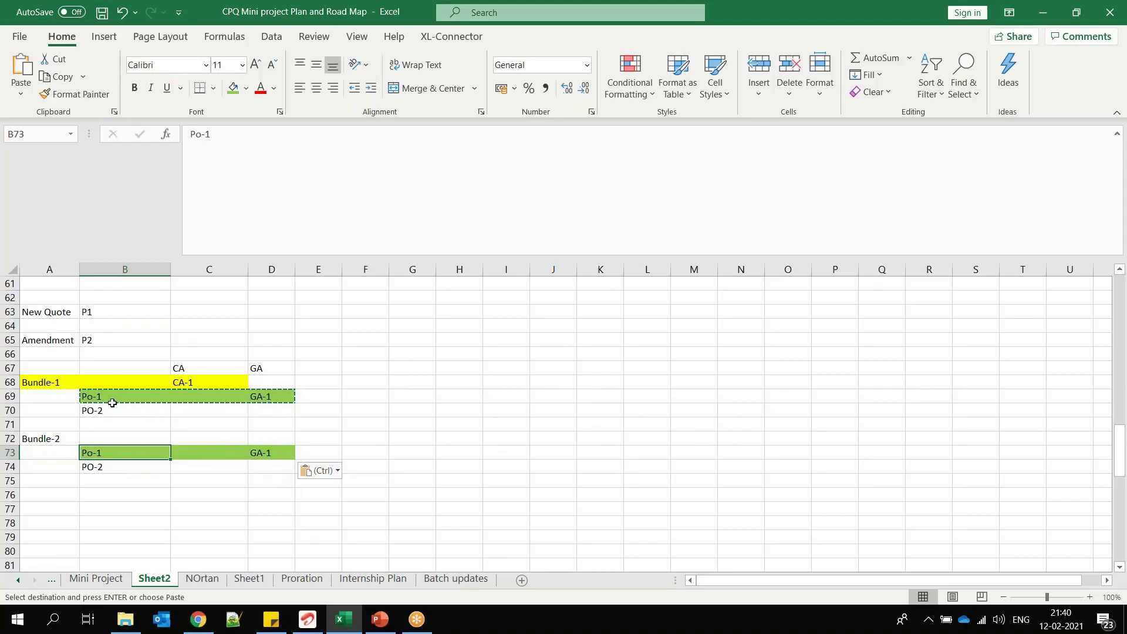
left_click(274, 397)
key("ctrl+c")
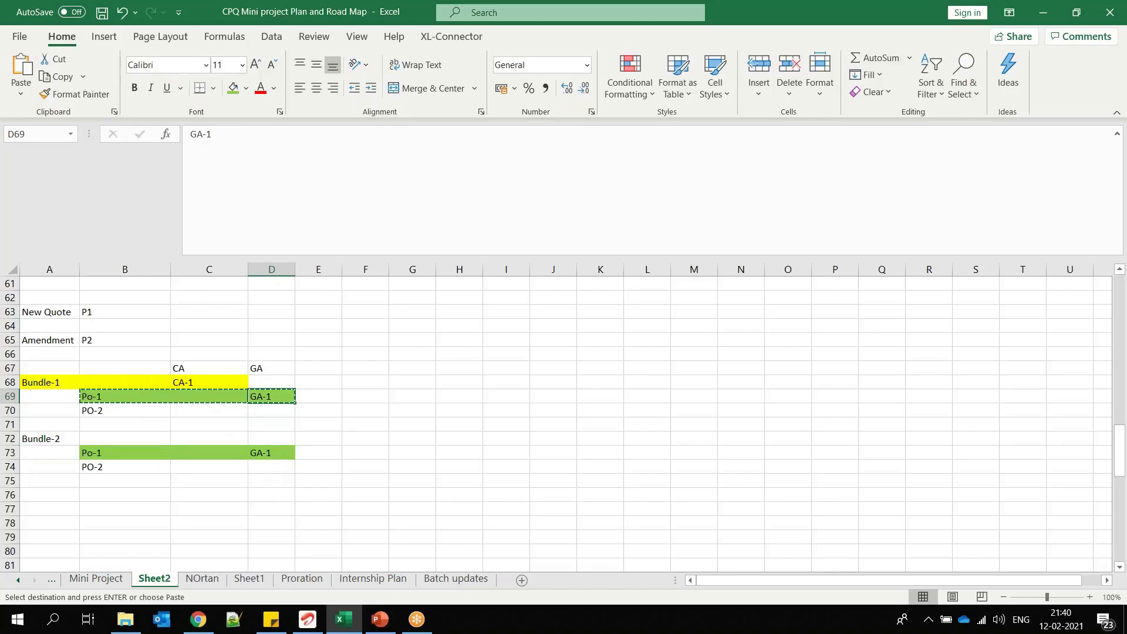
Step: Switch to the PowerPoint presentation and look through the slides on configuration attributes and global attributes
key("alt+Tab")
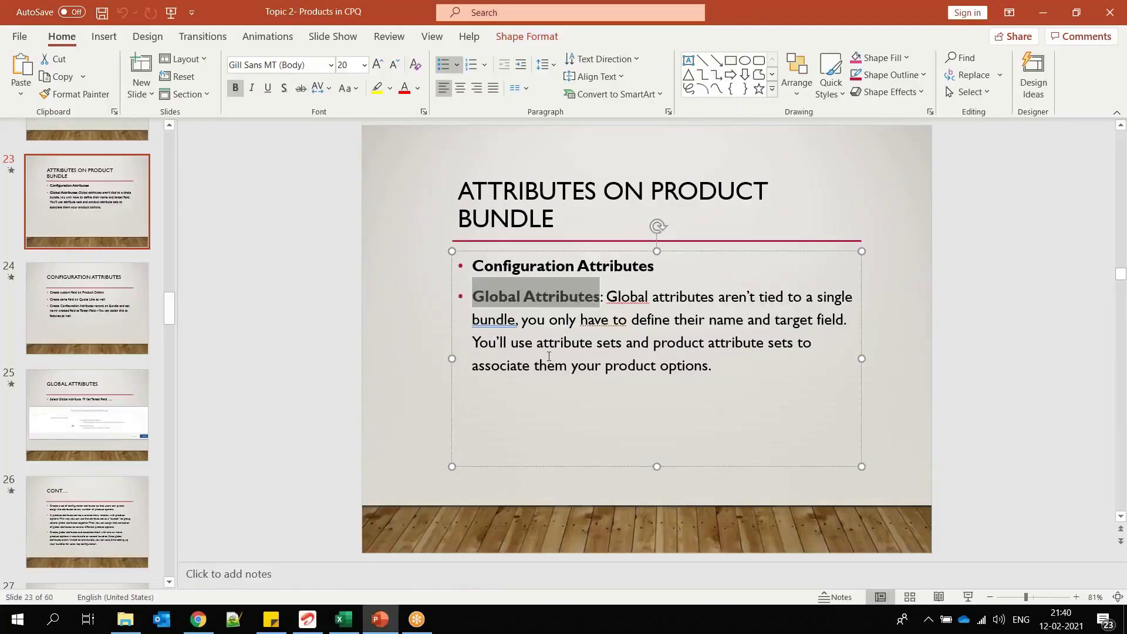
left_click(111, 311)
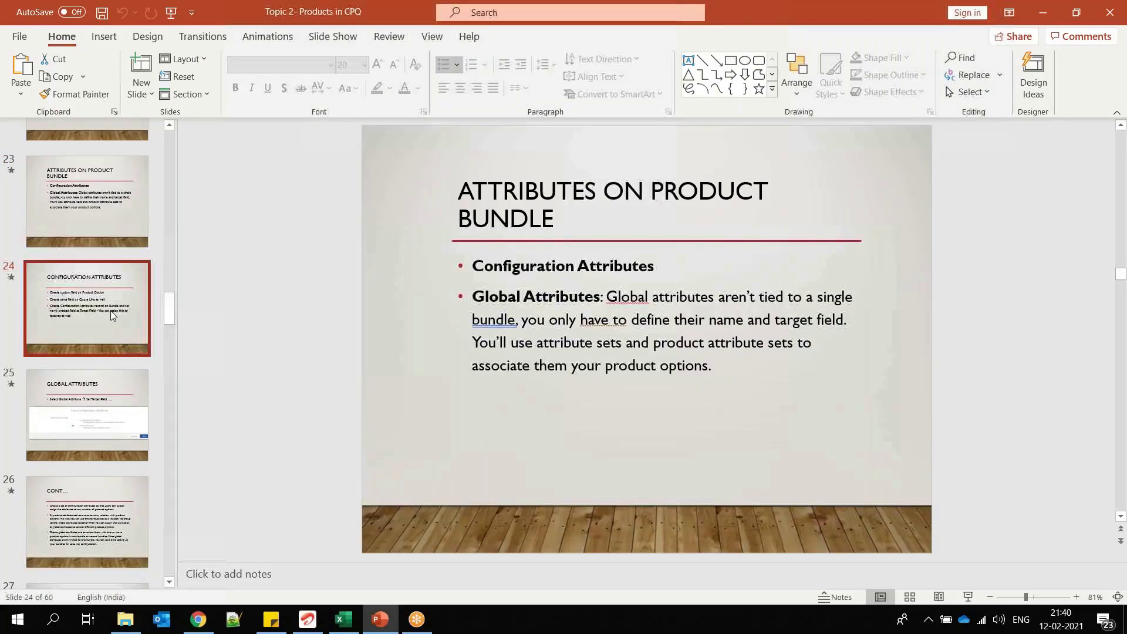
scroll(400, 298, "down", 1)
left_click(113, 521)
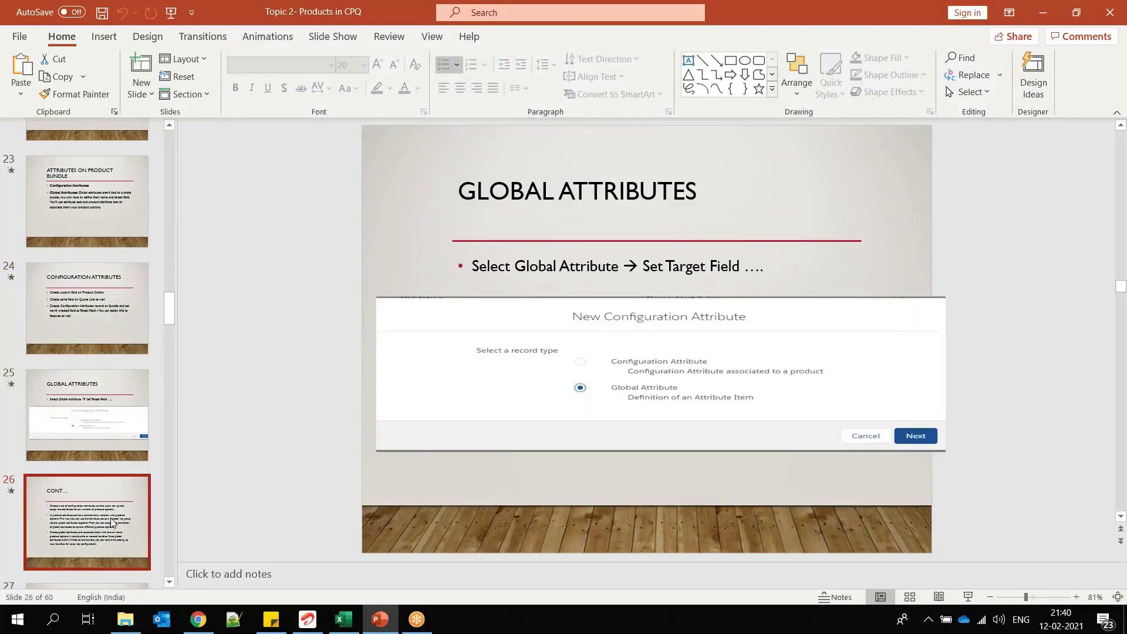
Step: Switch to Salesforce in Chrome and open the Configuration Attributes list by searching the apps and items for configu
key("alt+Tab")
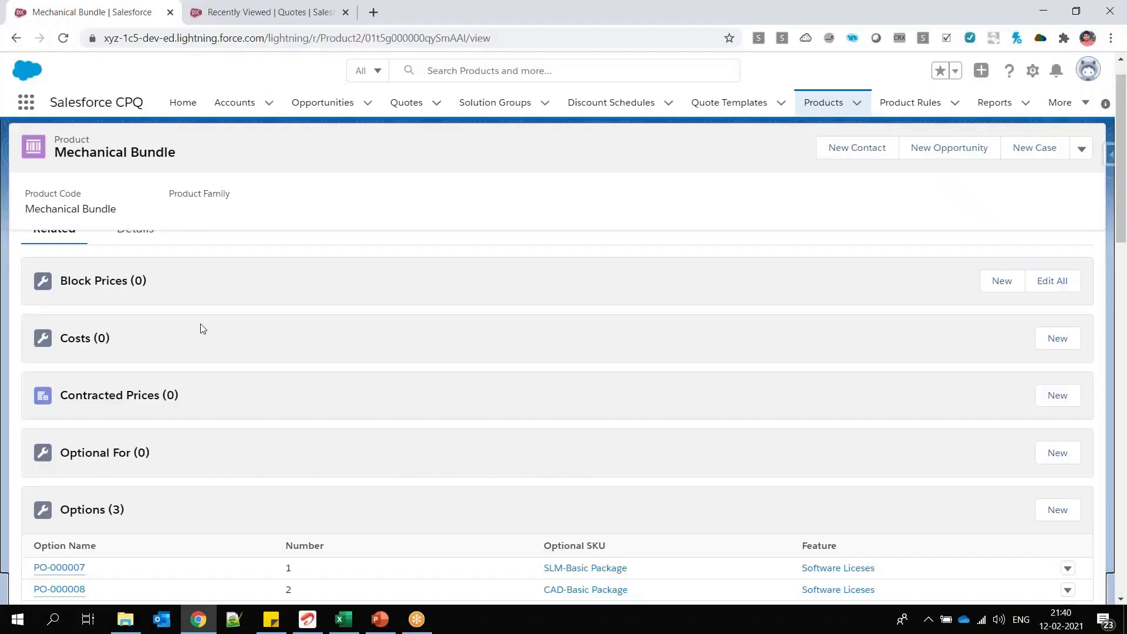
left_click(26, 102)
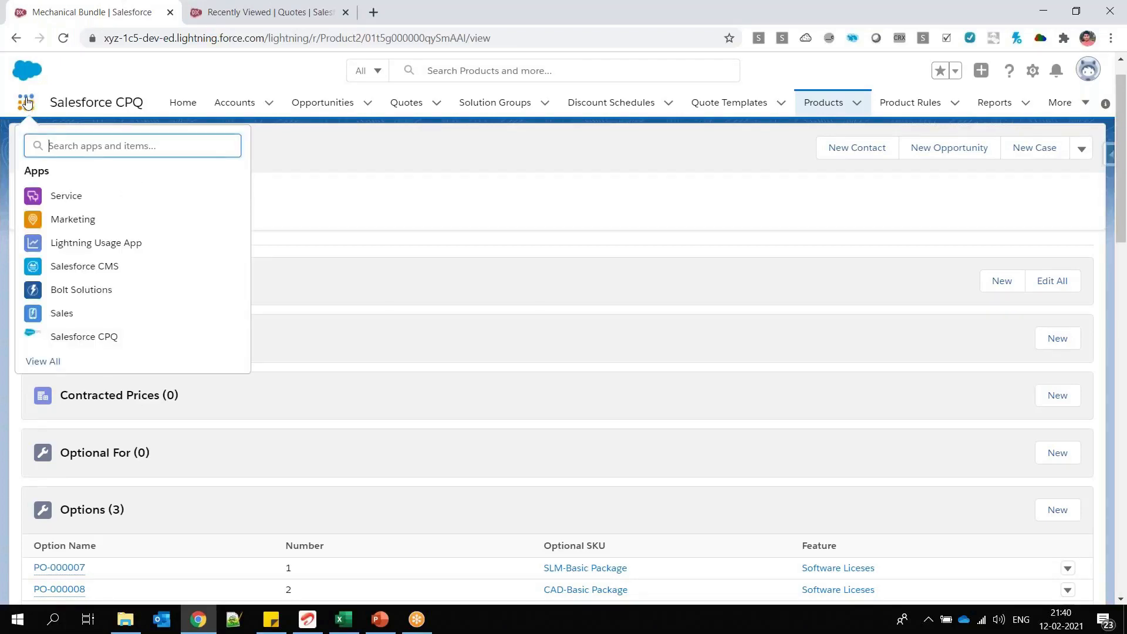
type("configu")
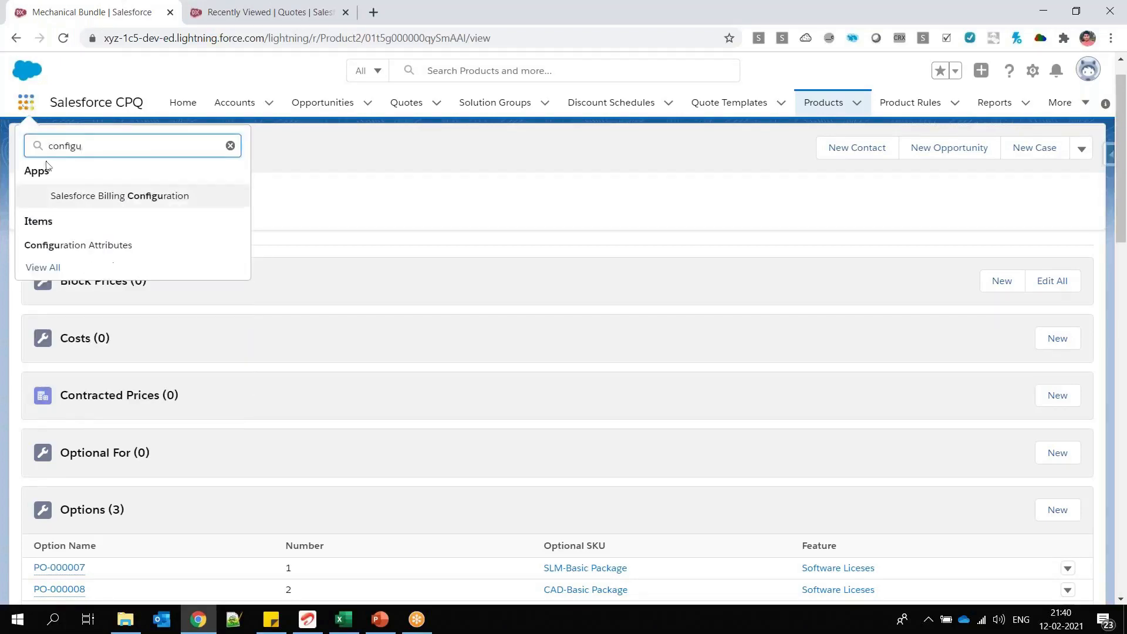
left_click(66, 250)
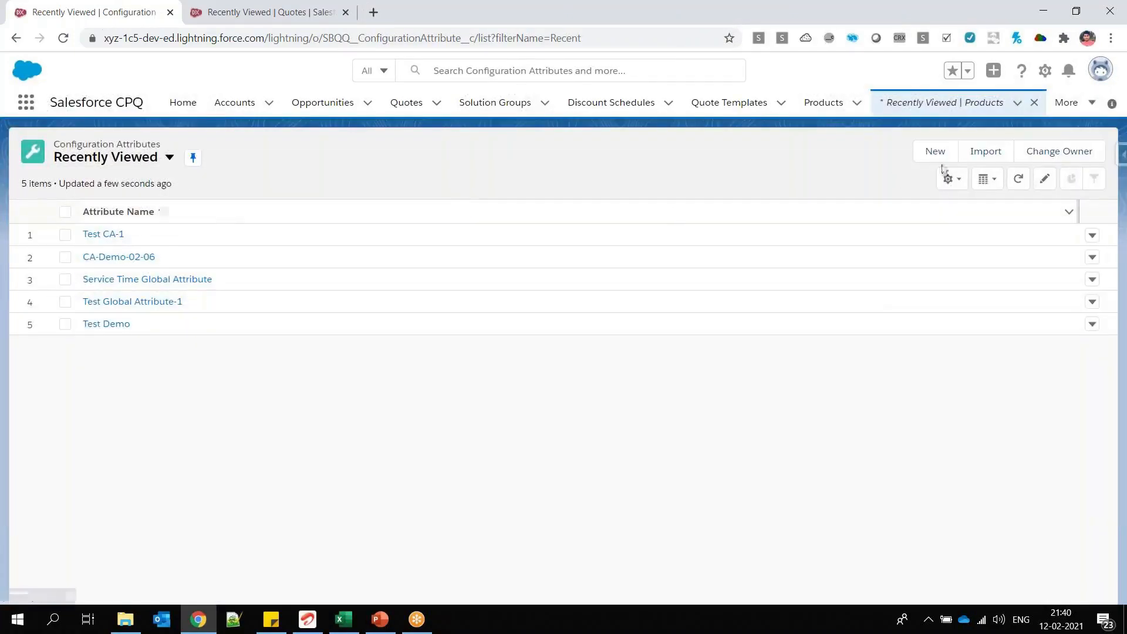
Step: Start a new configuration attribute of the Global Attribute record type, name it Test GA-02-12, and open the Target Field choices
left_click(936, 152)
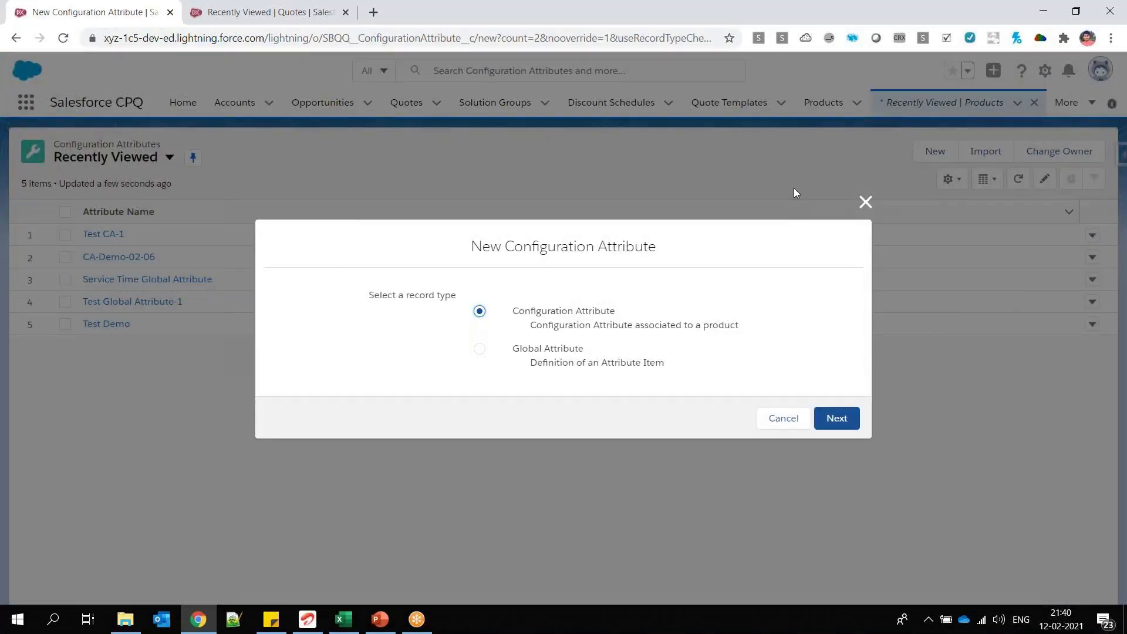
left_click(480, 349)
left_click(840, 419)
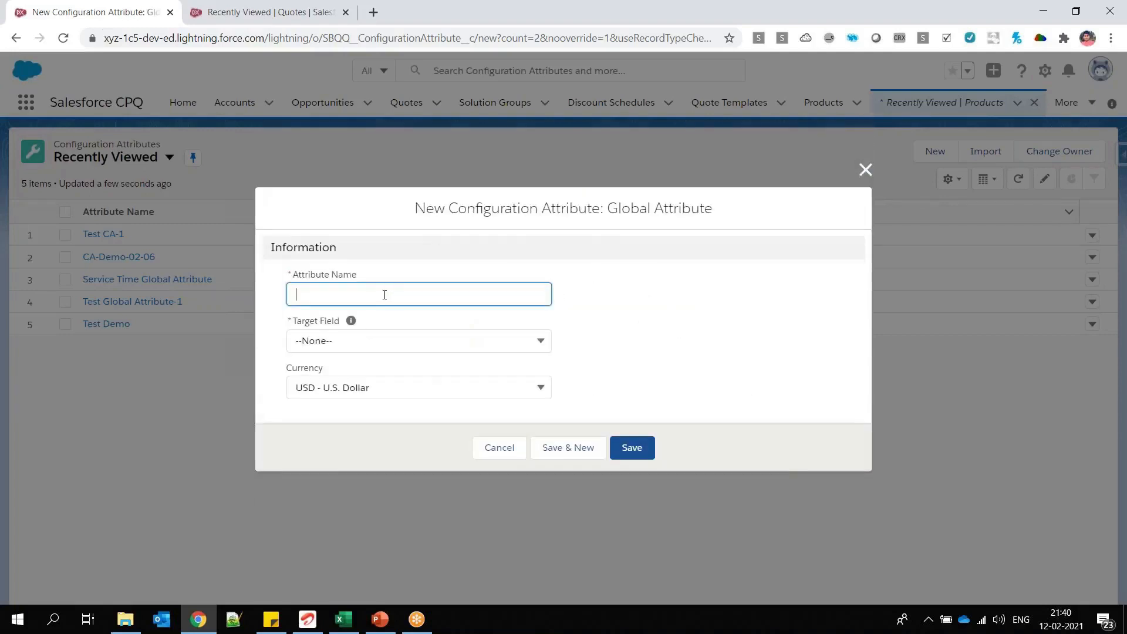
type("Test GA-02-12")
left_click(358, 343)
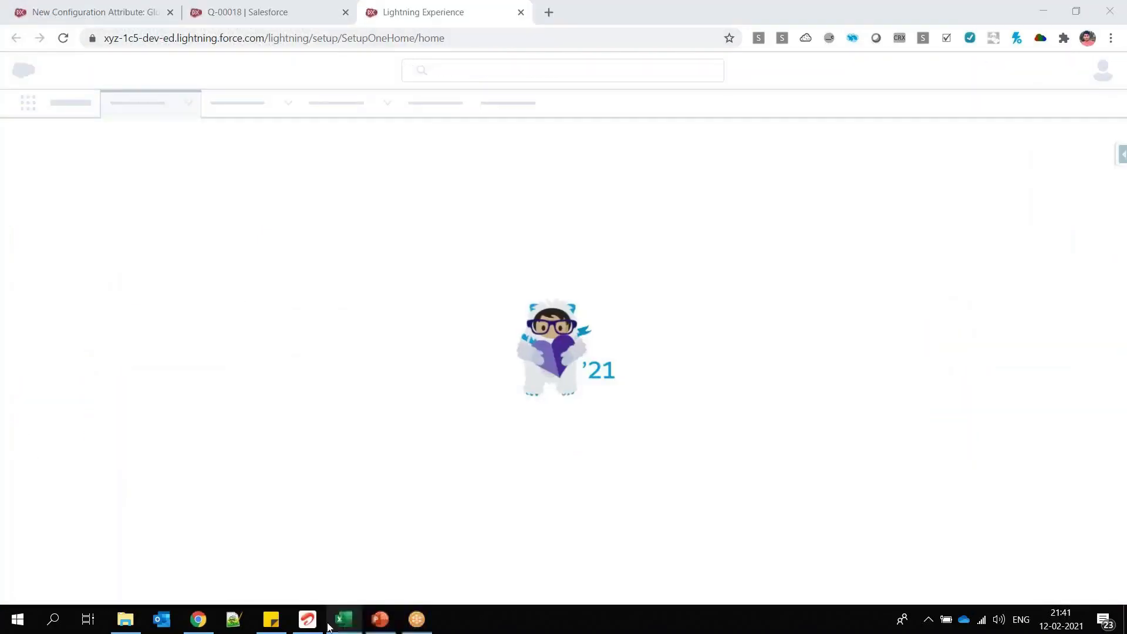
Step: Switch to Excel and compare the Po-1 and GA-1 rows under Bundle-1 and Bundle-2, clearing the pending copy selection
left_click(329, 626)
left_click(114, 420)
left_click_drag(100, 451, 267, 453)
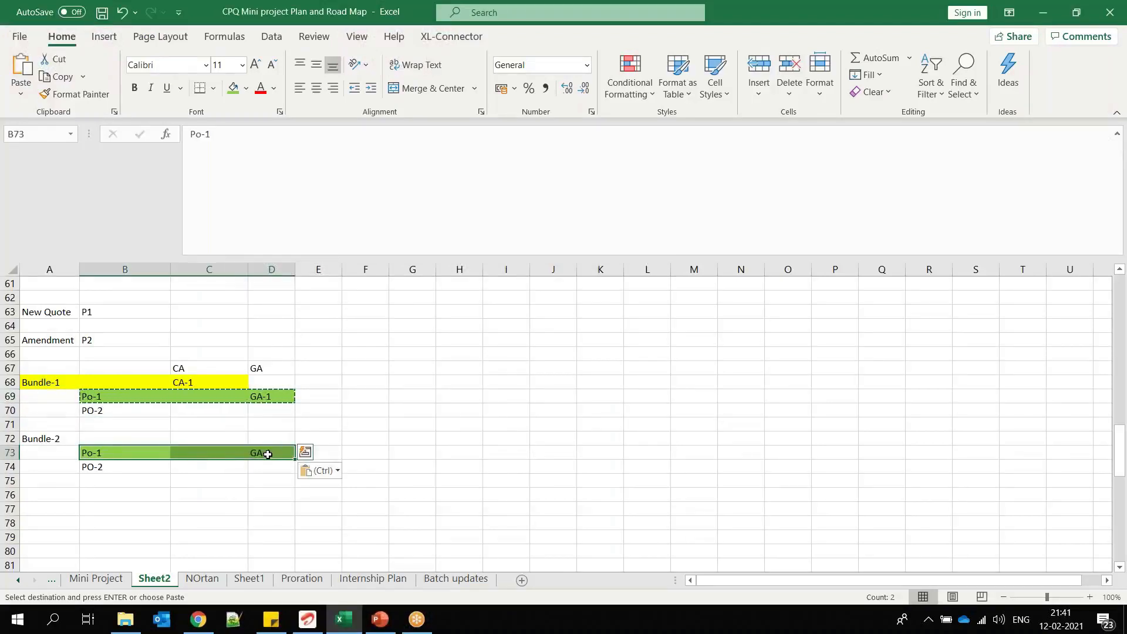
left_click(111, 451)
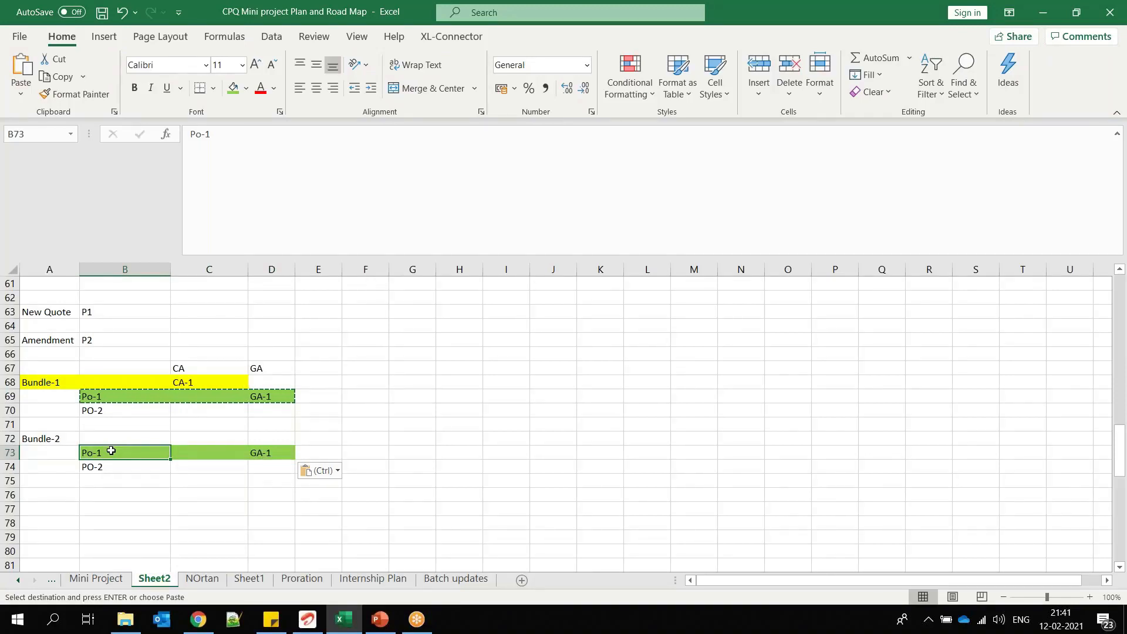
left_click(119, 396)
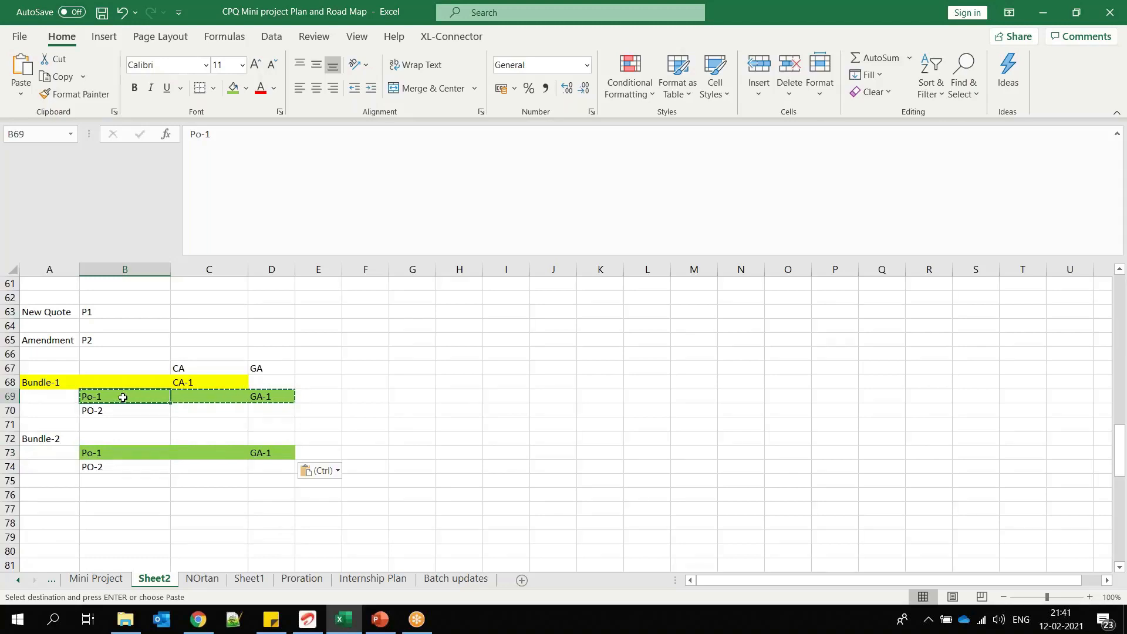
key("Escape")
left_click(61, 382)
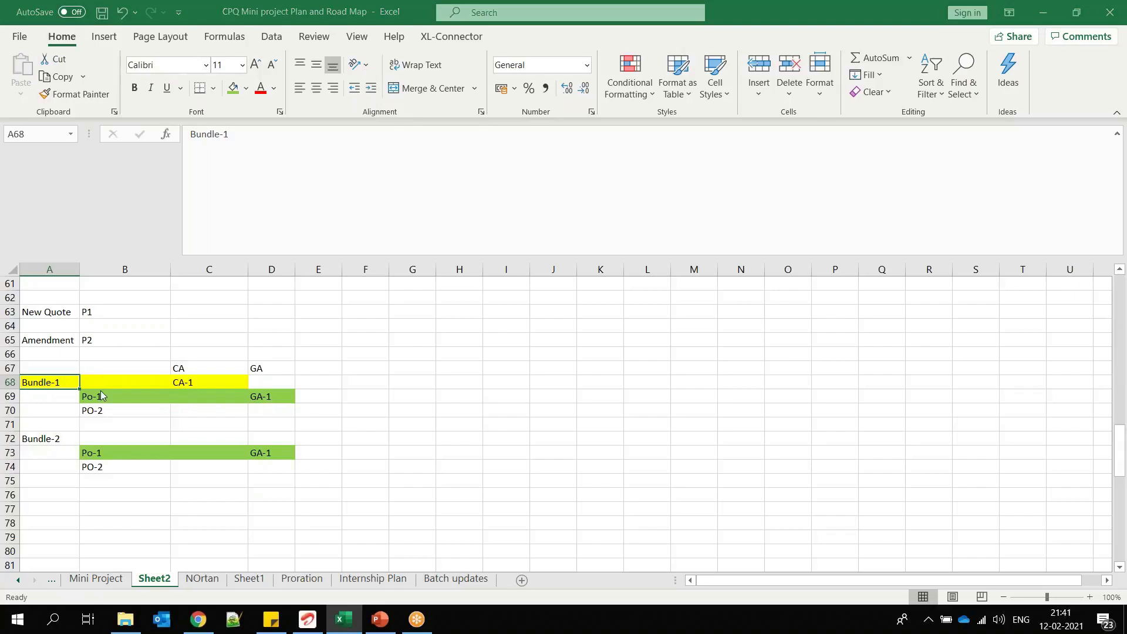
Step: Switch to Salesforce Setup, find the Product Option object in Object Manager, and show its Fields & Relationships
key("alt+Tab")
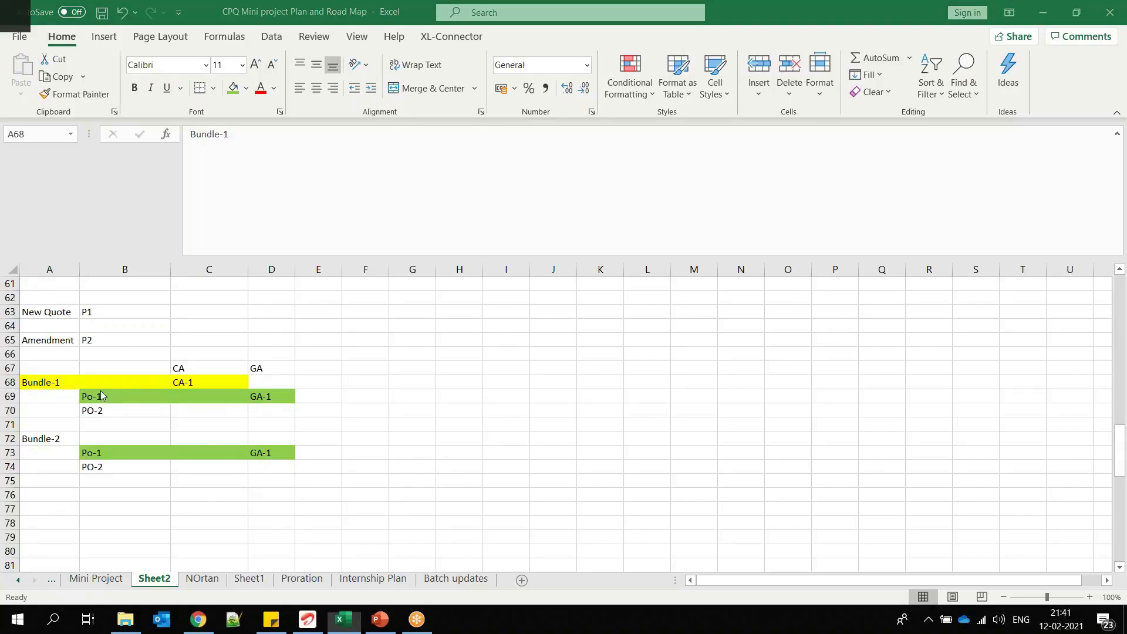
key("alt+Tab")
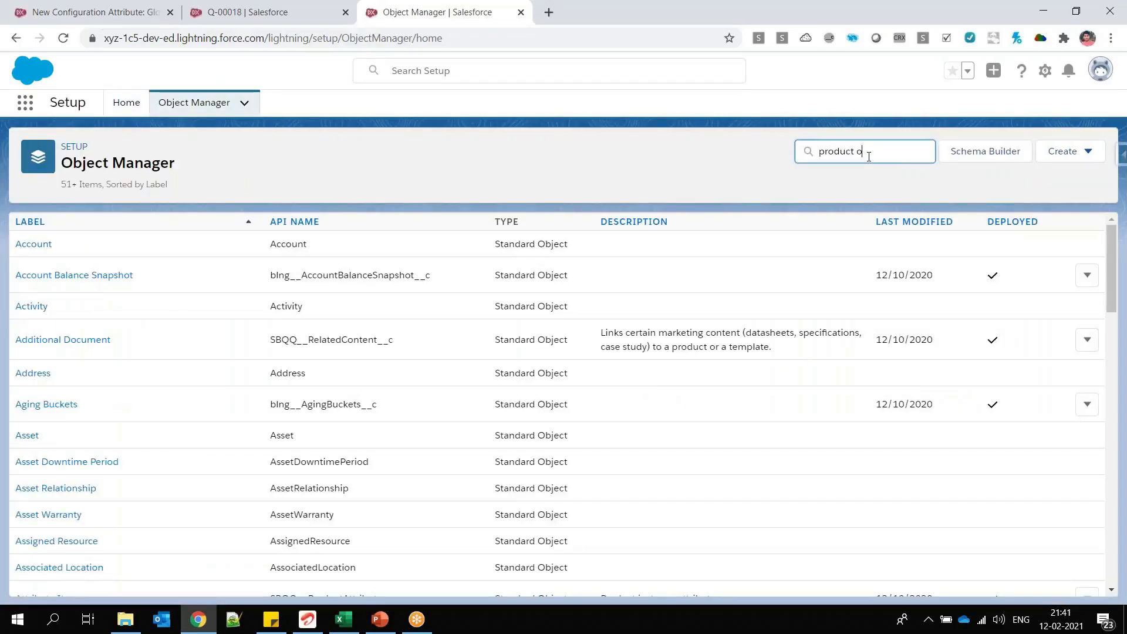
type("p")
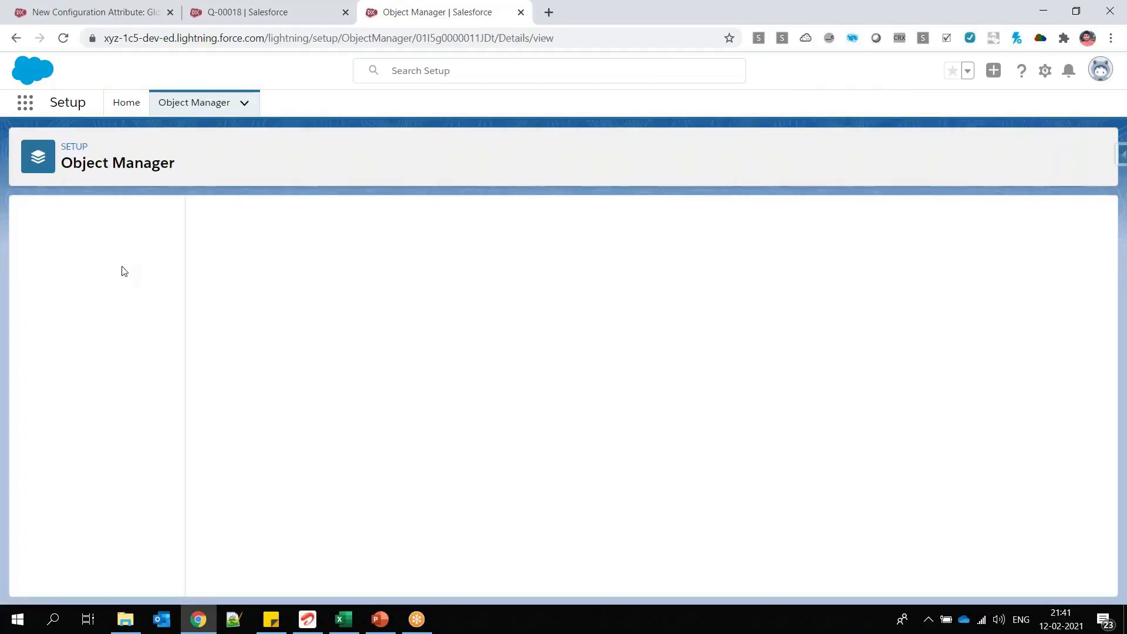
left_click(83, 248)
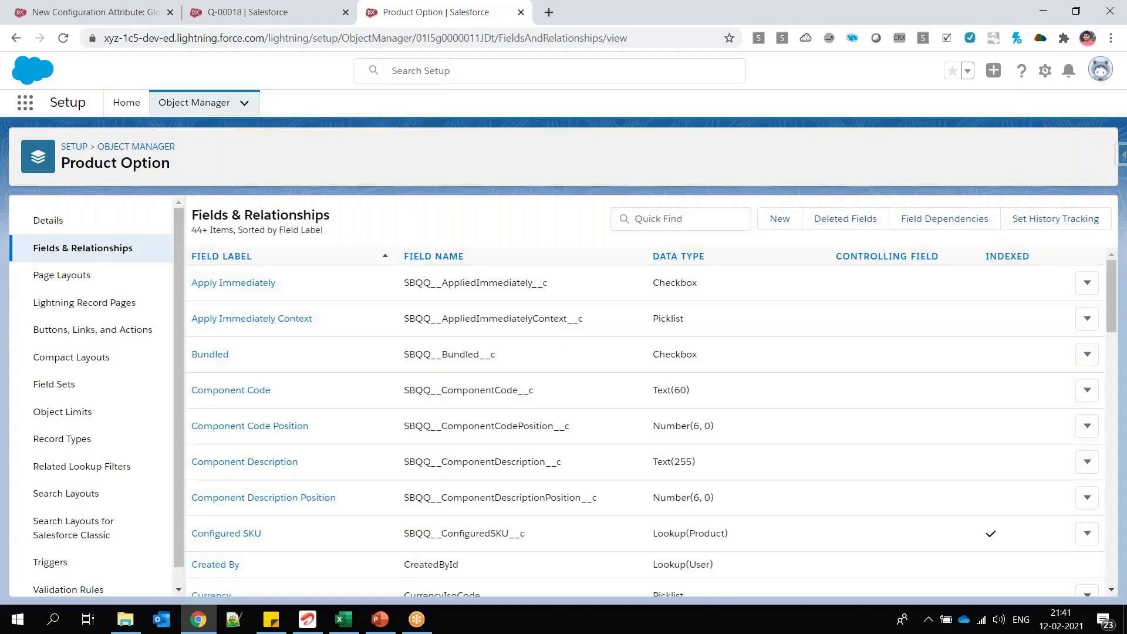
Step: Return to the open quote and start adding products to it from the quote line editor
left_click(253, 13)
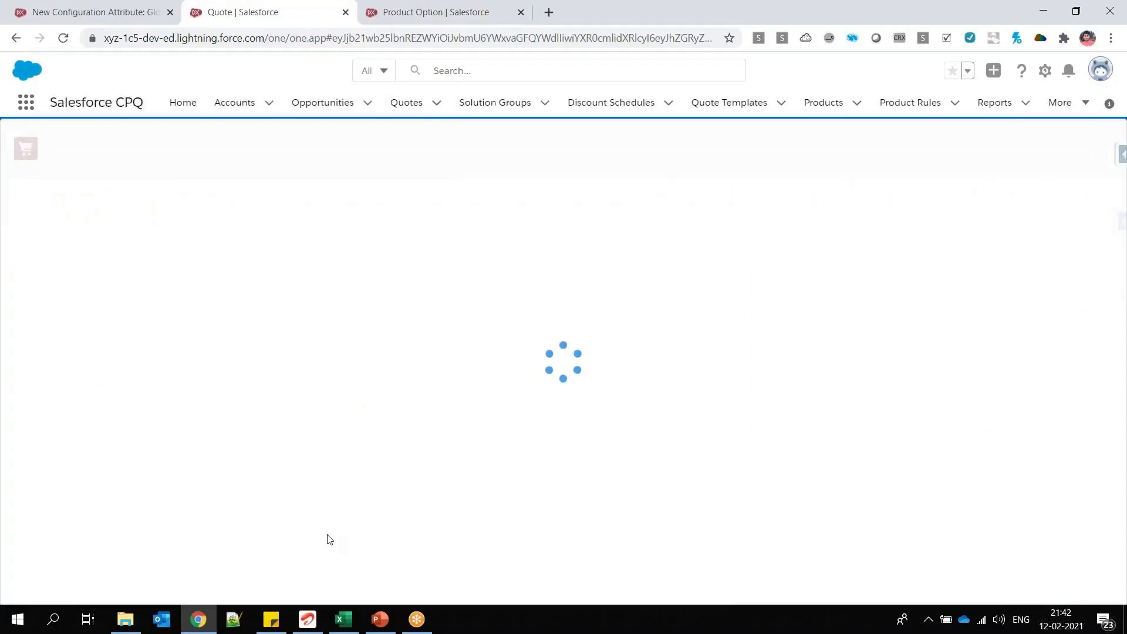
left_click(698, 152)
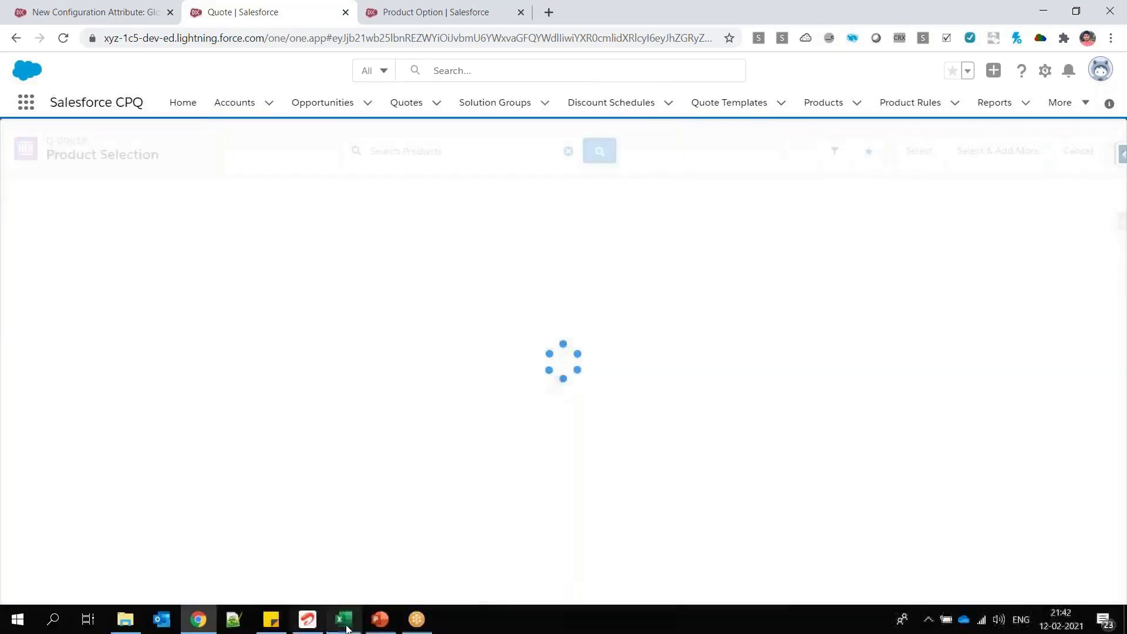
Step: Switch to Excel and replace GA-1 in cell D69, beside Bundle-1's Po-1, with Service Start Time
left_click(344, 623)
left_click(108, 396)
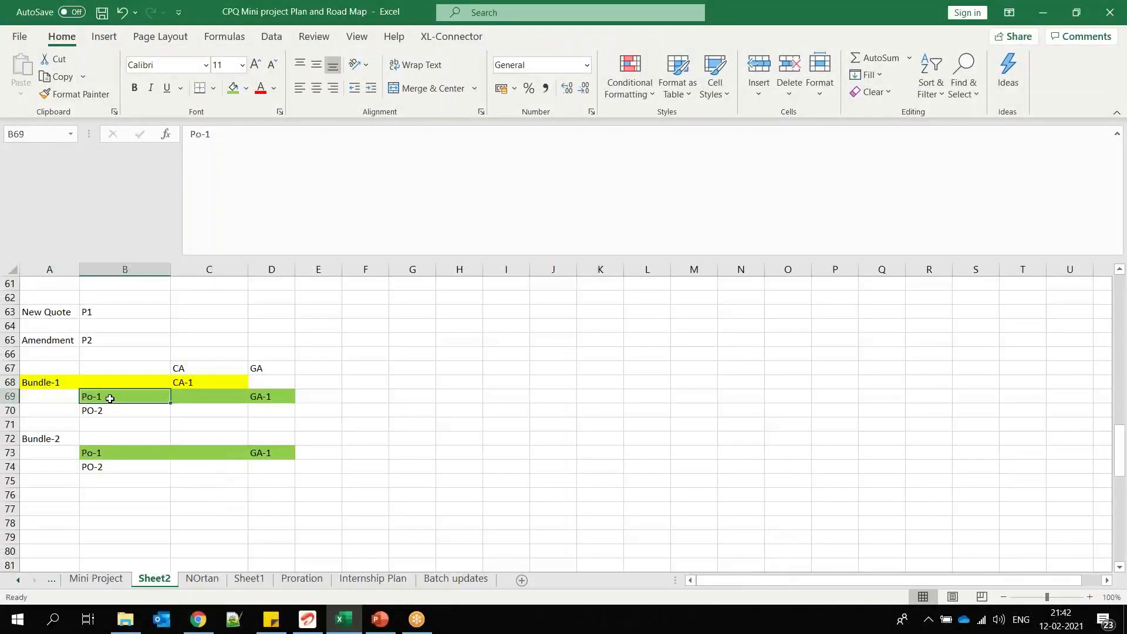
left_click(117, 408)
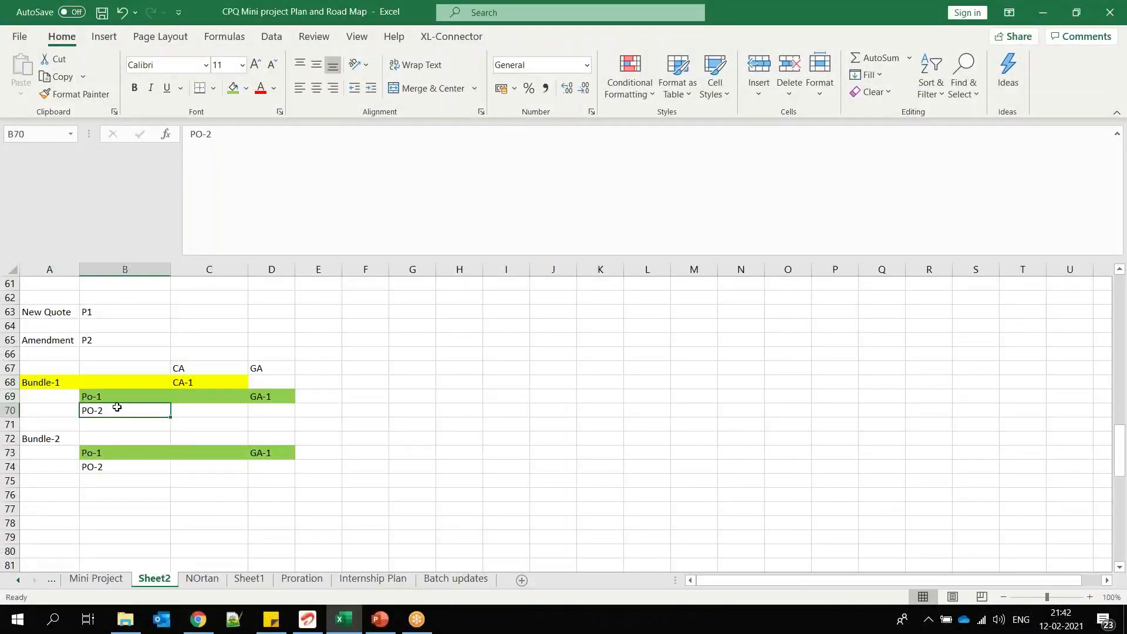
left_click(123, 393)
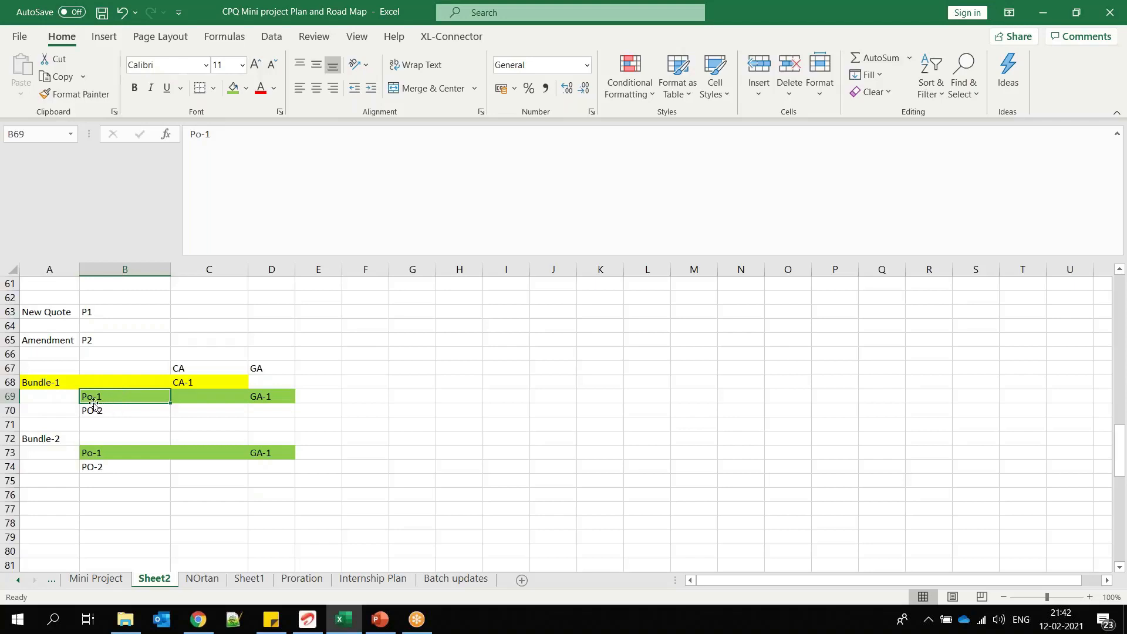
left_click(110, 410)
left_click(106, 399)
left_click(318, 379)
key("Down")
key("Left")
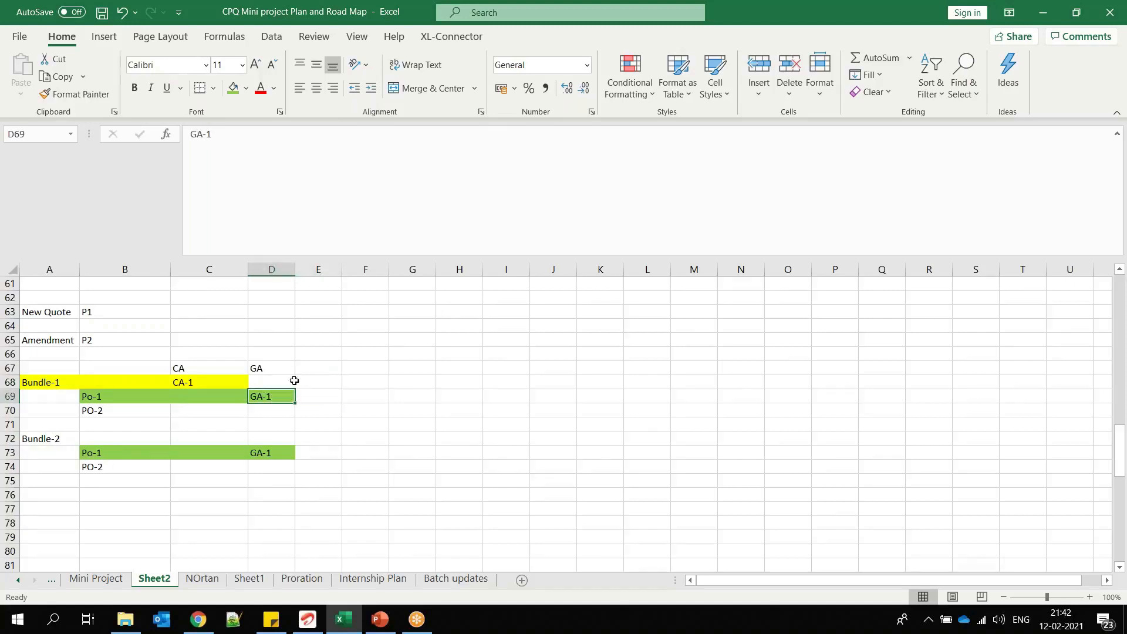
type("Service Start")
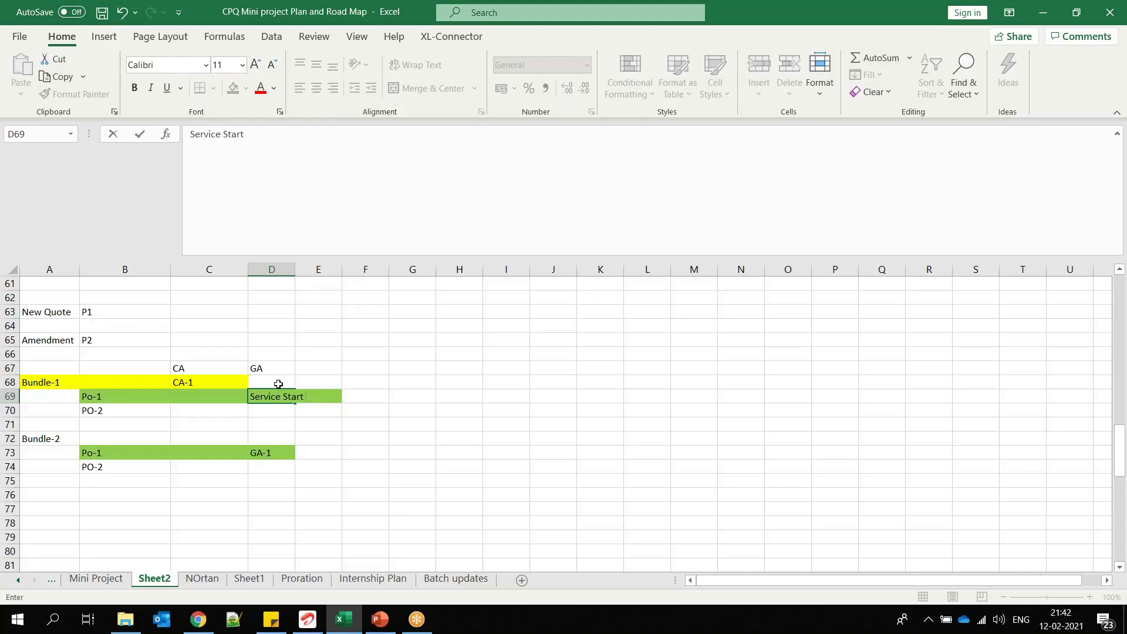
type("Time")
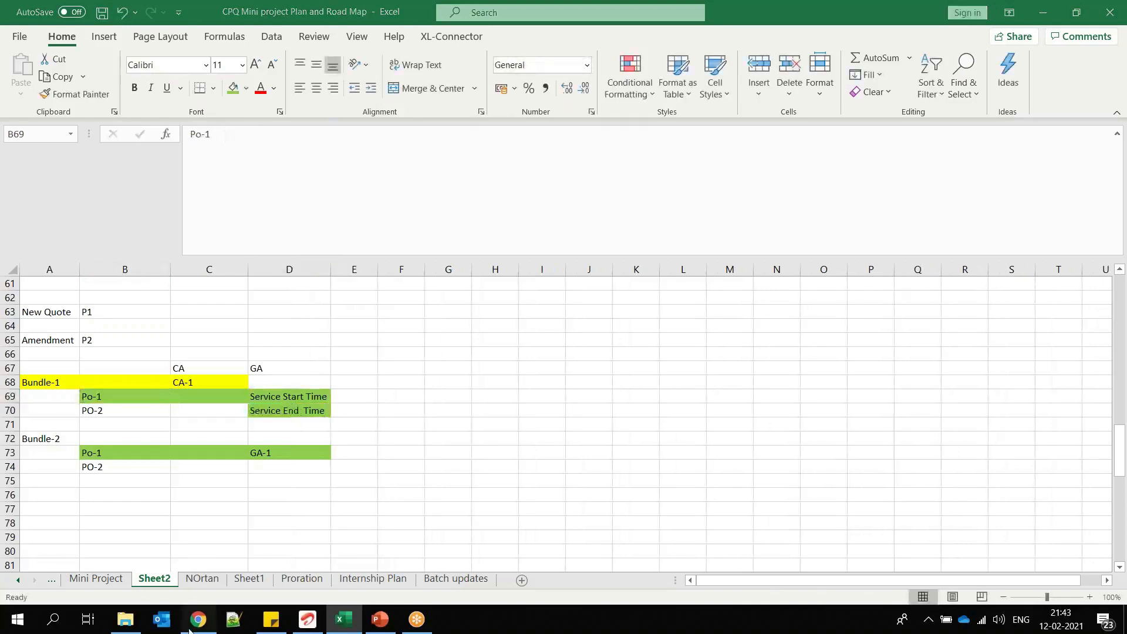
Step: Switch to the Salesforce quote's product selection and add Mechanical Bundle to open its configuration
left_click(191, 623)
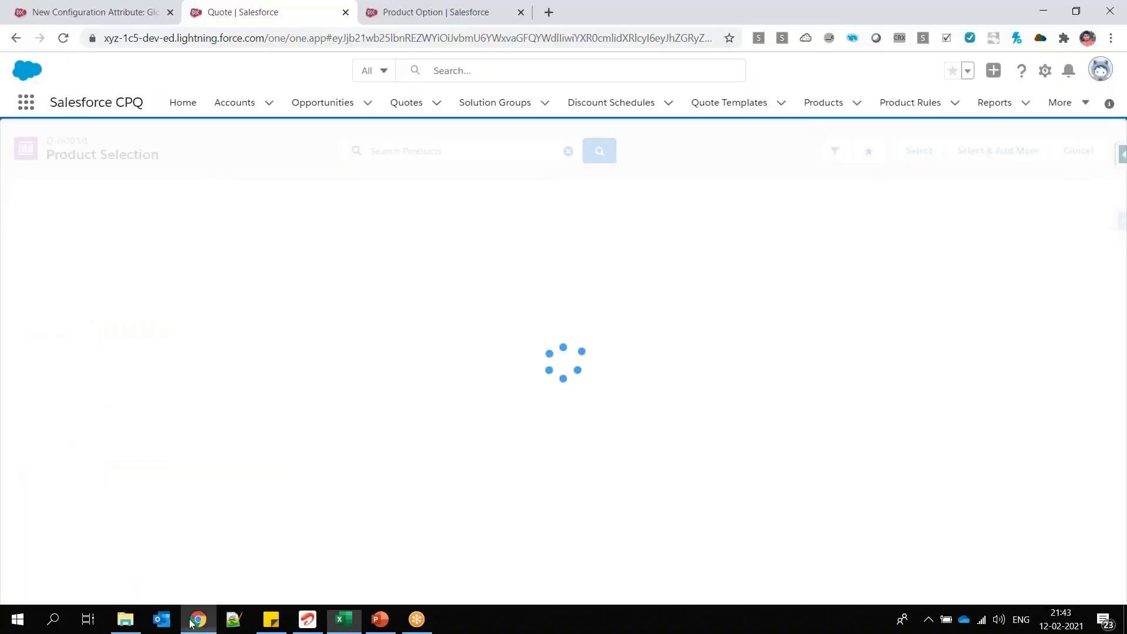
left_click(11, 378)
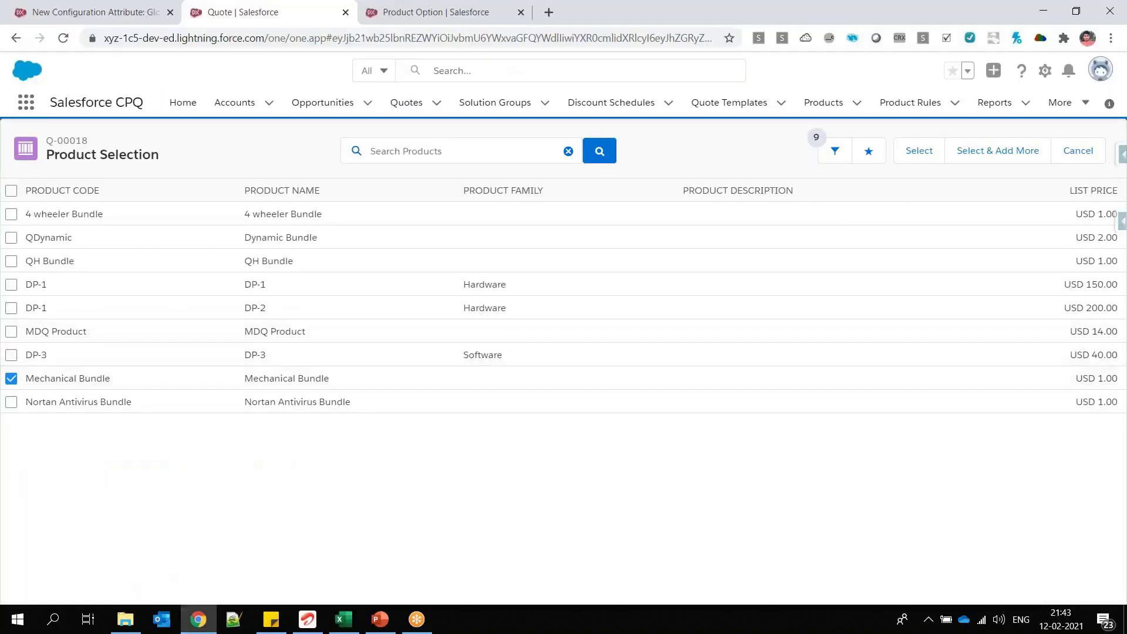
left_click(919, 151)
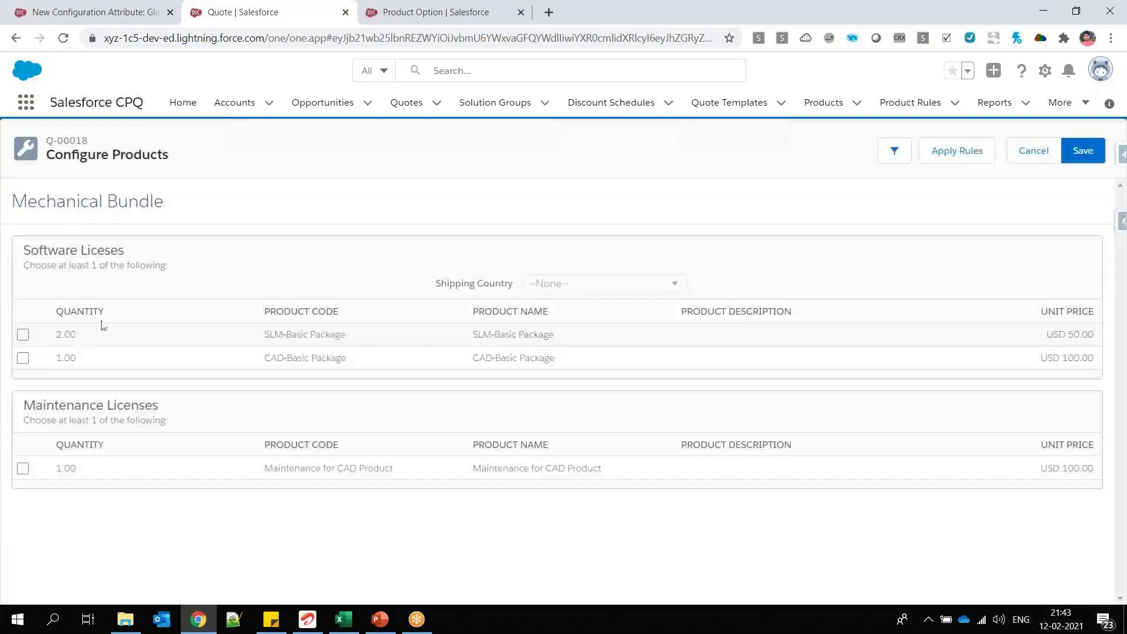
Step: Examine Mechanical Bundle's Software Liceses feature, its SLM-Basic Package option and the Shipping Country attribute
left_click_drag(275, 335, 265, 335)
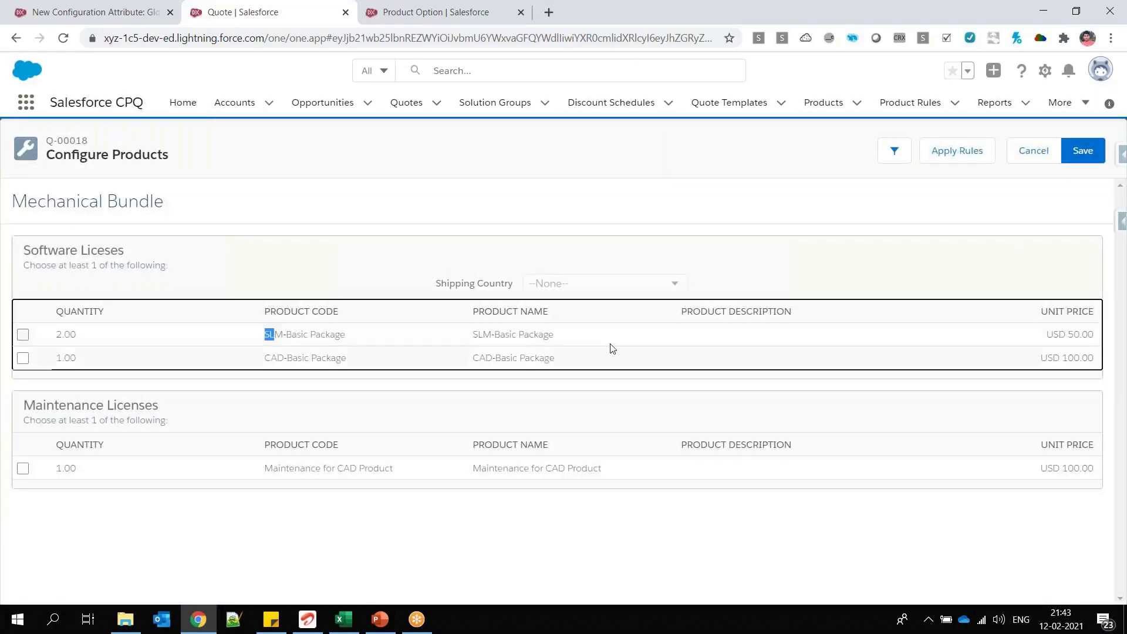
triple_click(307, 334)
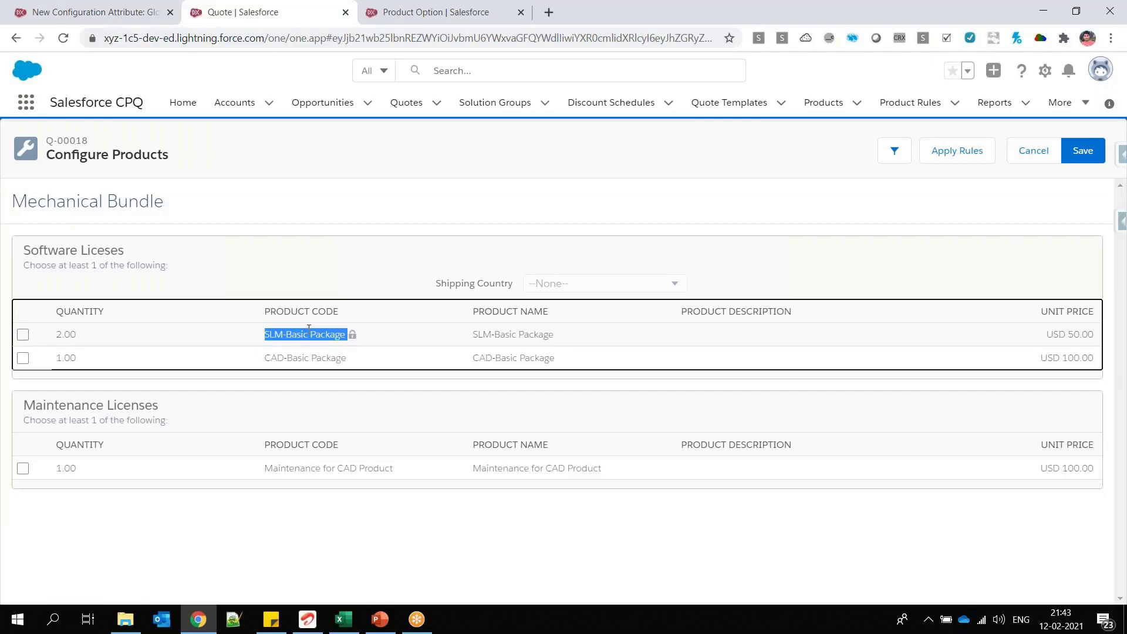
left_click_drag(436, 283, 529, 285)
left_click_drag(12, 201, 166, 201)
left_click_drag(23, 250, 124, 250)
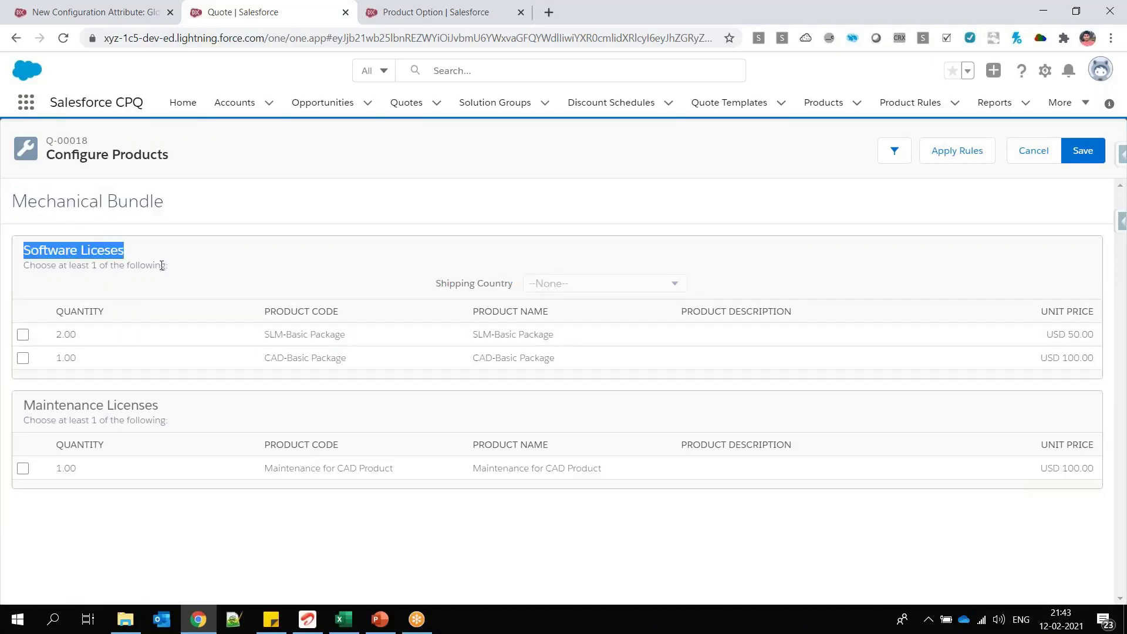
left_click(1121, 225)
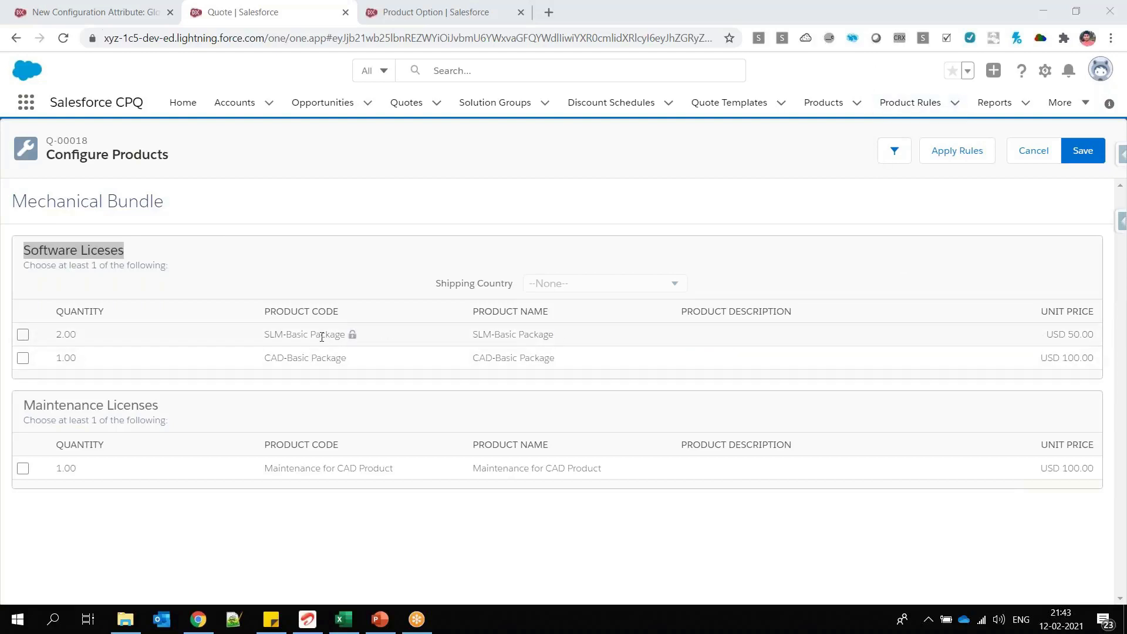
left_click(527, 279)
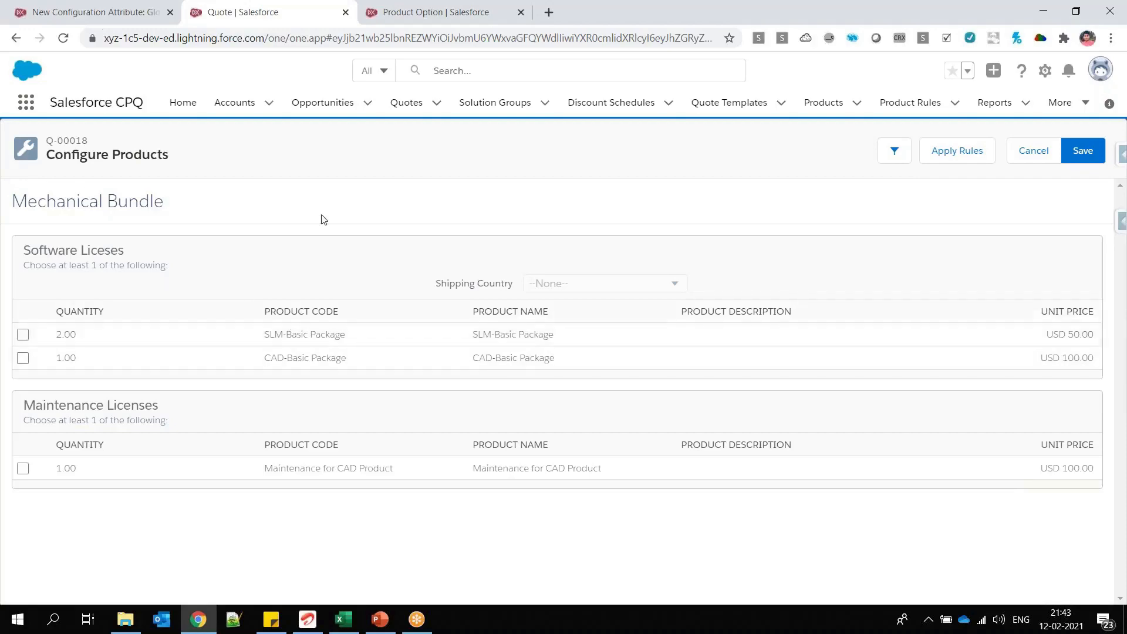
left_click(374, 14)
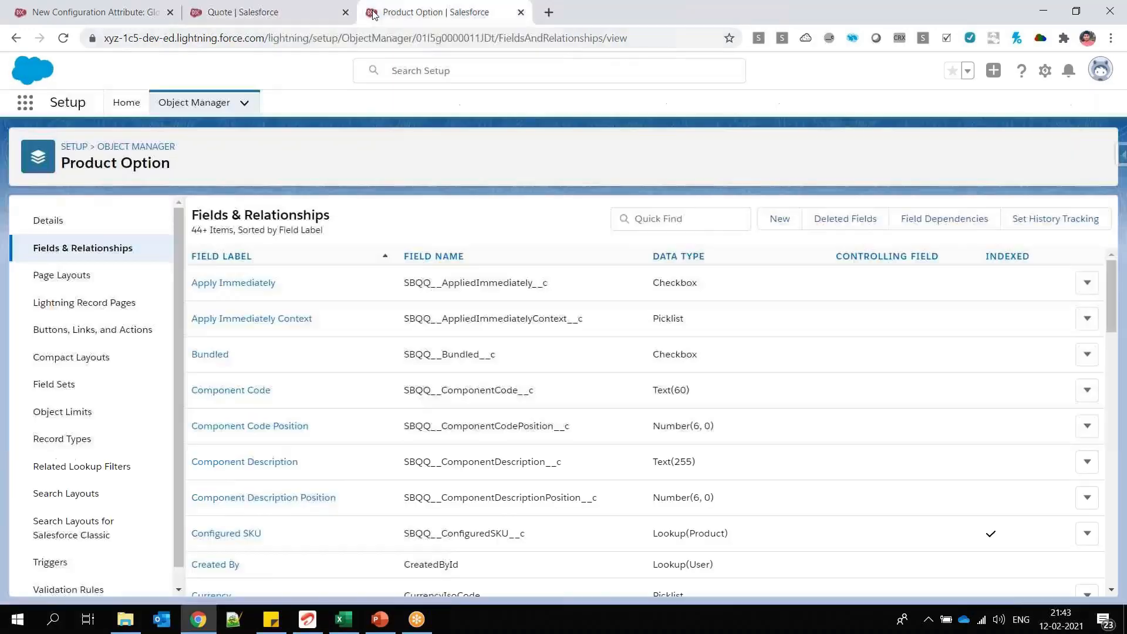
left_click(790, 222)
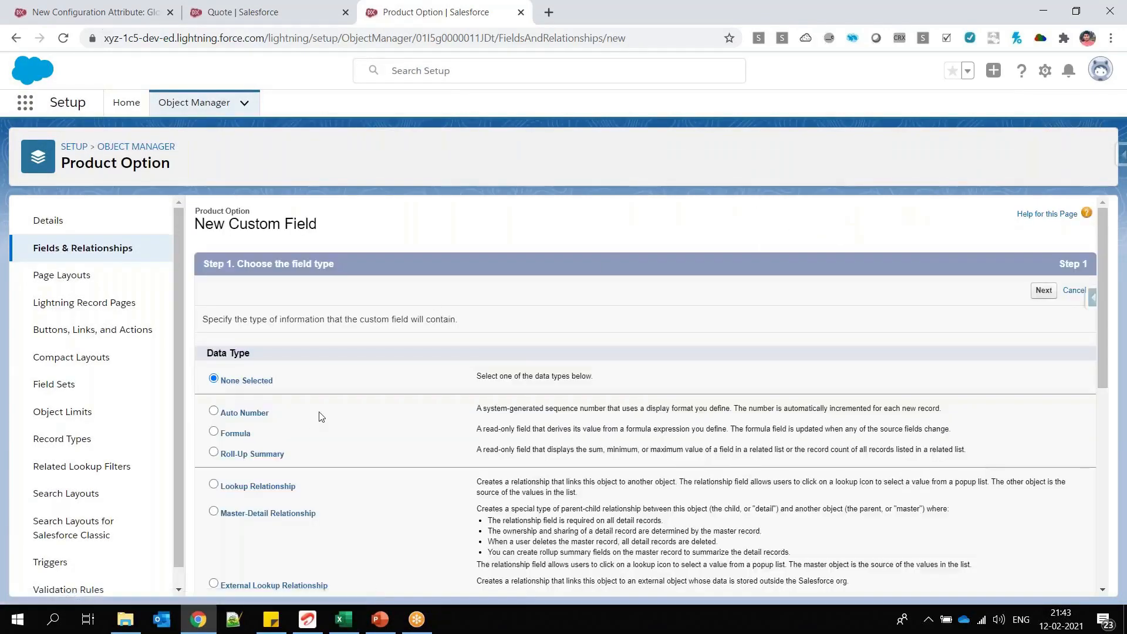
scroll(321, 417, "down", 1)
scroll(322, 417, "down", 5)
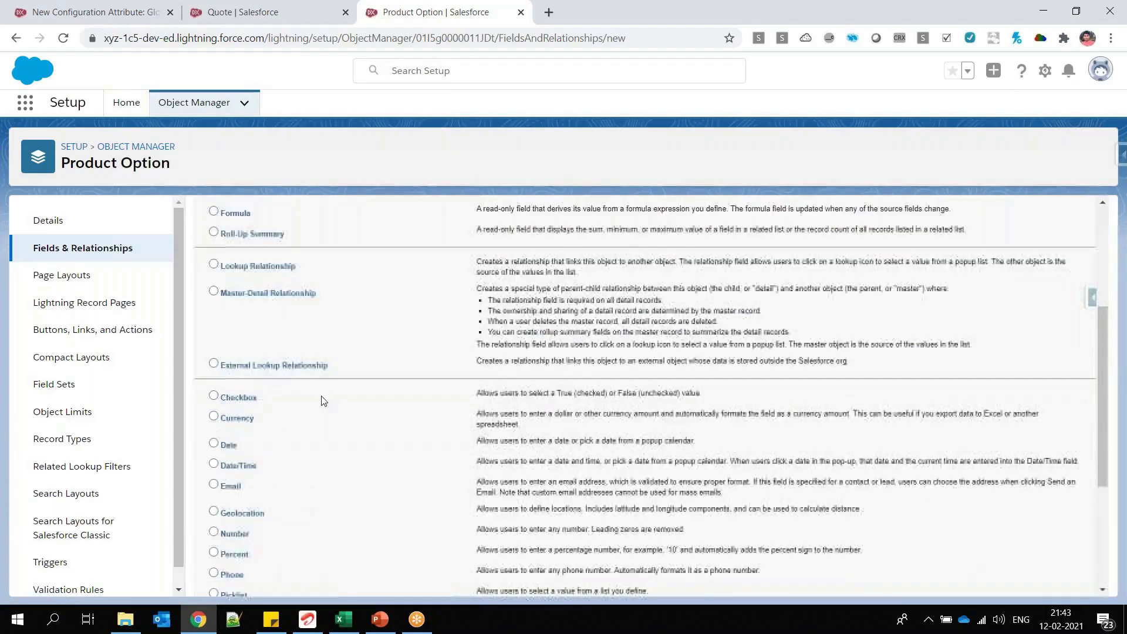
scroll(900, 313, "up", 5)
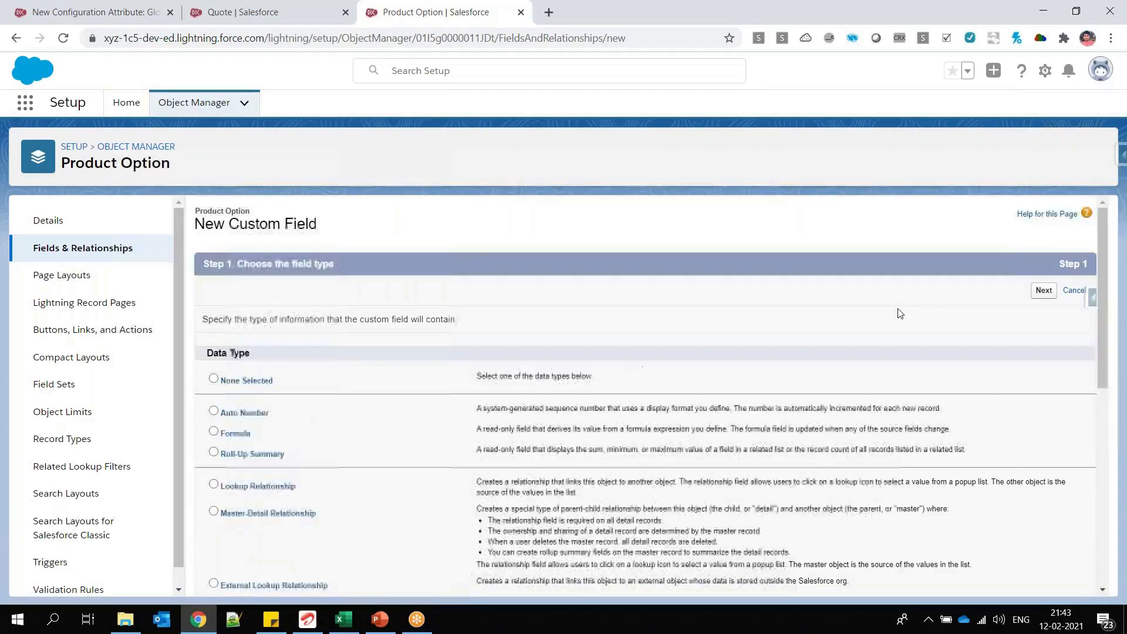
left_click(1043, 290)
left_click(405, 321)
type("Servuice")
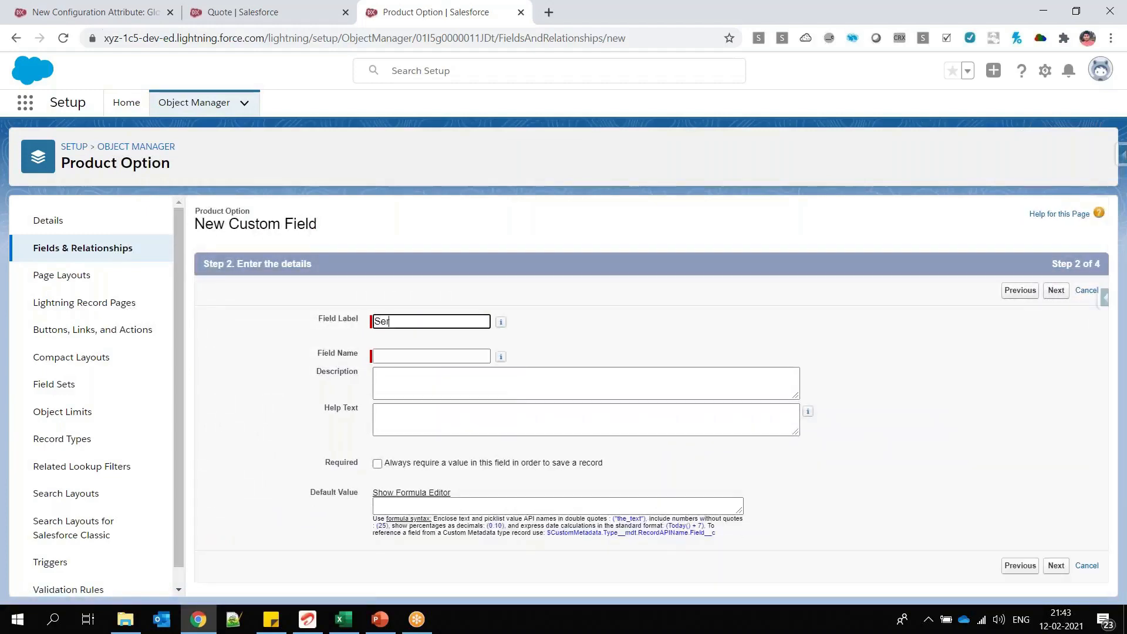
key("BackSpace")
key("BackSpace")
key("BackSpace")
key("BackSpace")
type("ice TIme")
key("Tab")
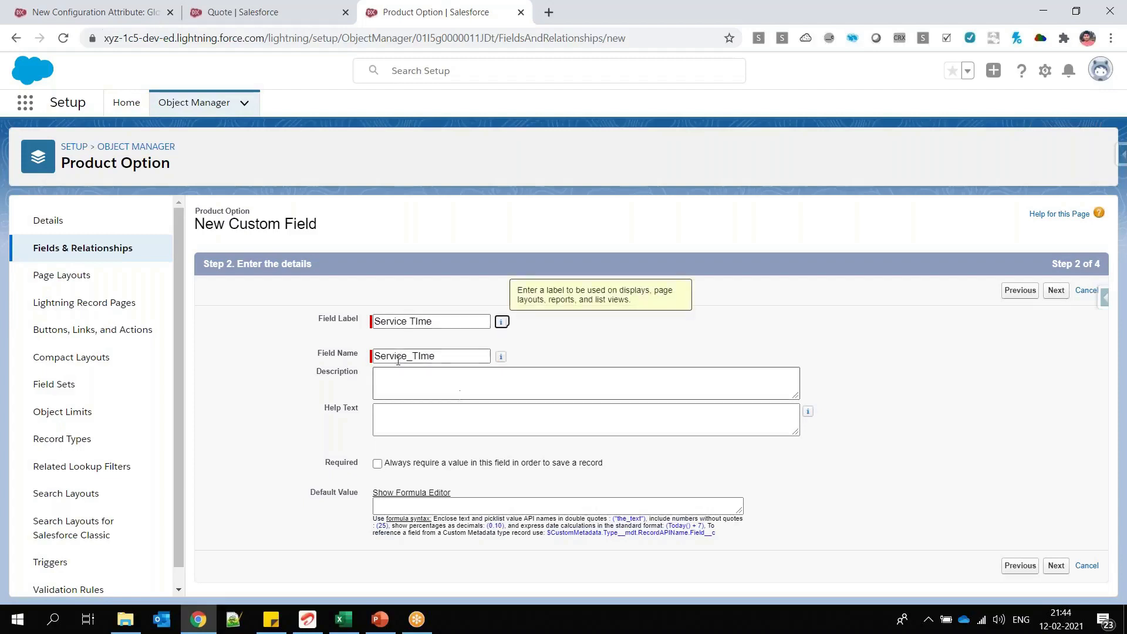
key("Tab")
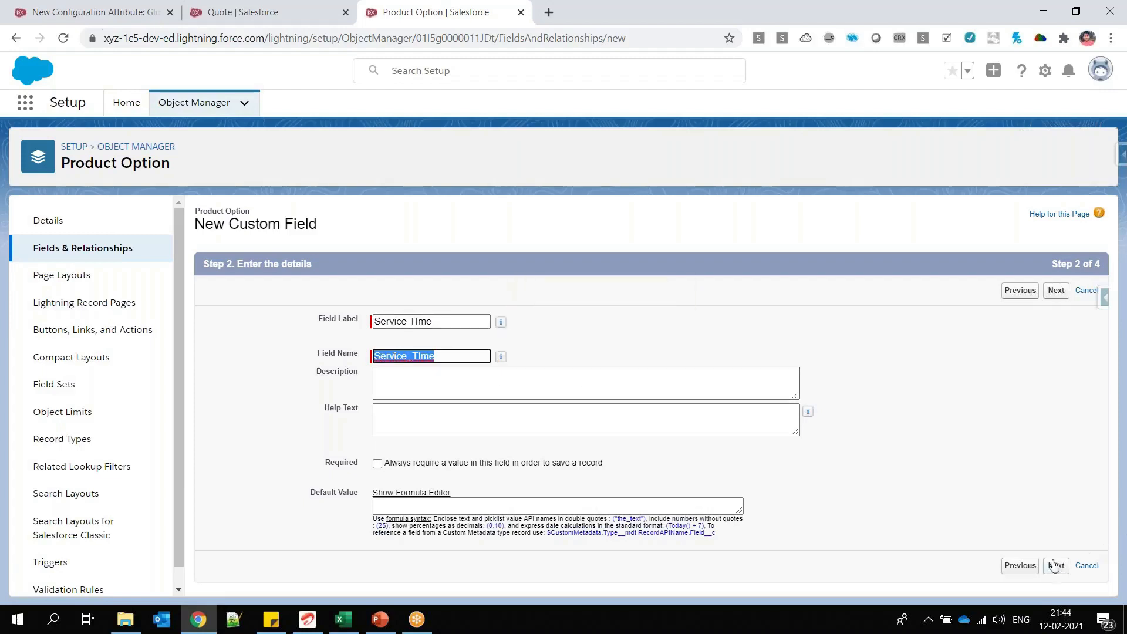
Step: Filter Product Option's Fields & Relationships for service, check the Service Time field's data type and copy its name, Service_Time__c
left_click(111, 253)
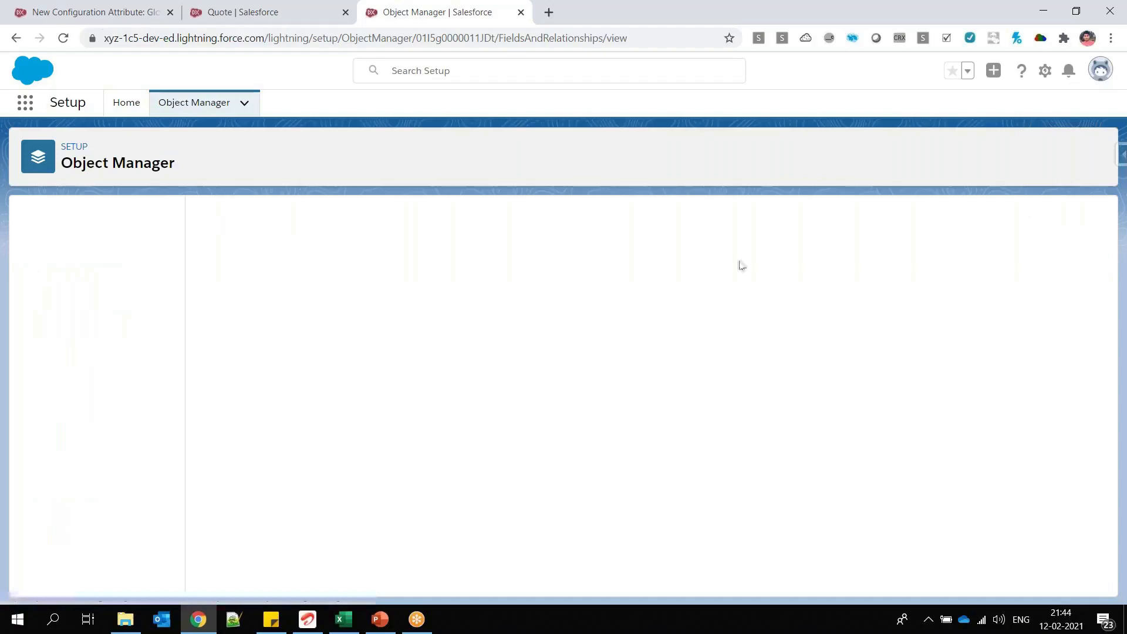
type("service")
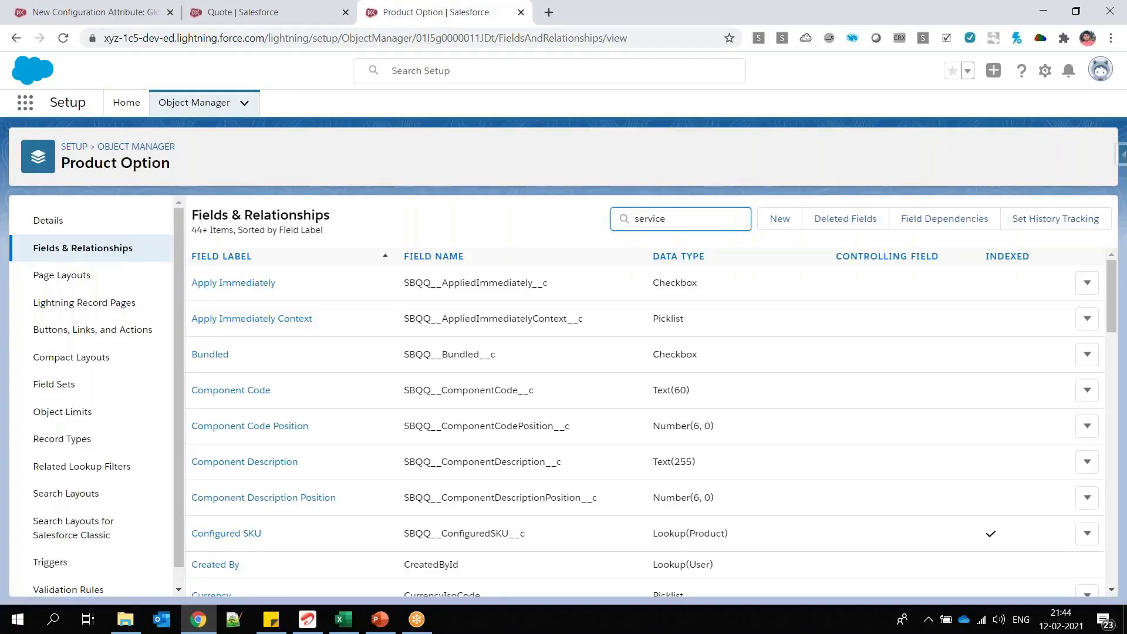
double_click(457, 282)
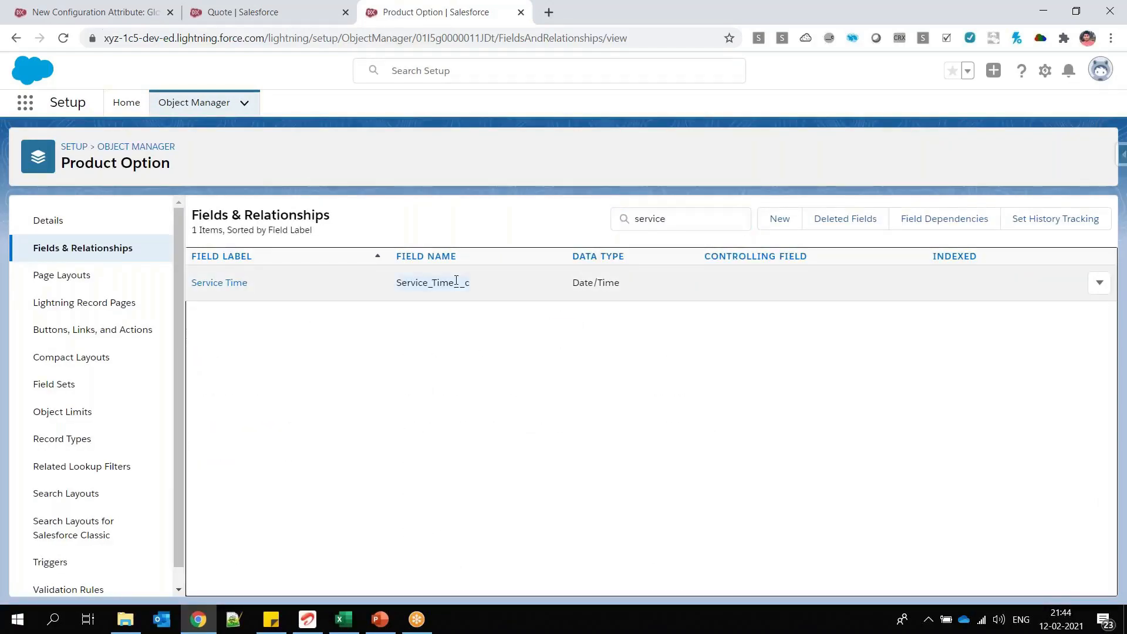
right_click(457, 283)
left_click(536, 289)
left_click_drag(643, 283, 576, 282)
double_click(456, 283)
right_click(442, 286)
left_click(464, 295)
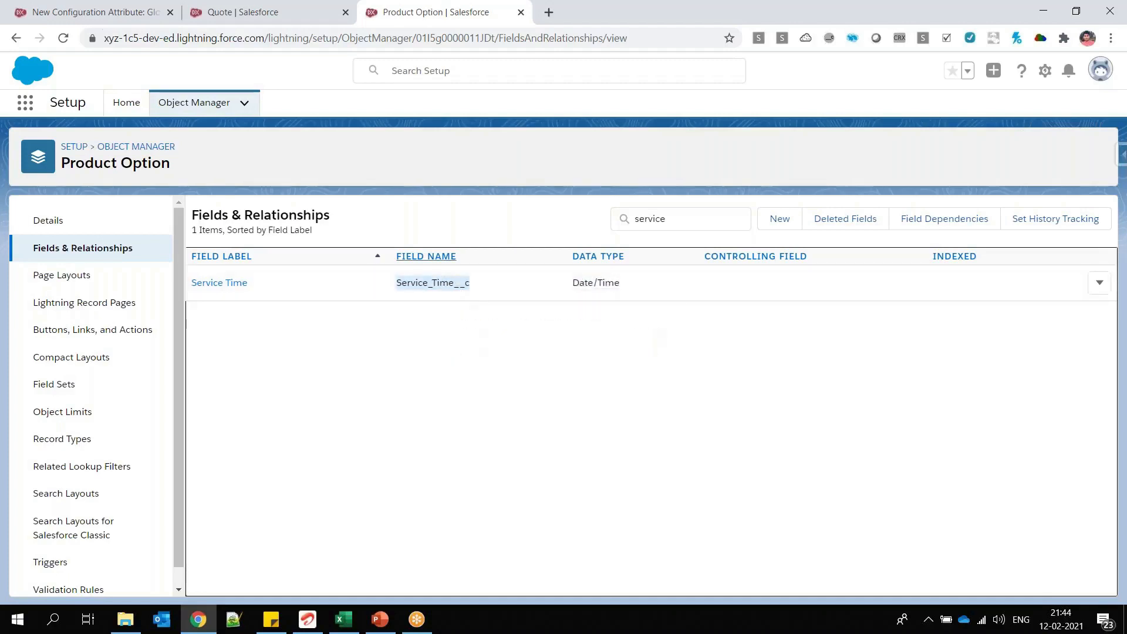
Step: Return to the new global attribute Test GA-02-12, set its target field to Service_Time__c and save it
left_click(115, 13)
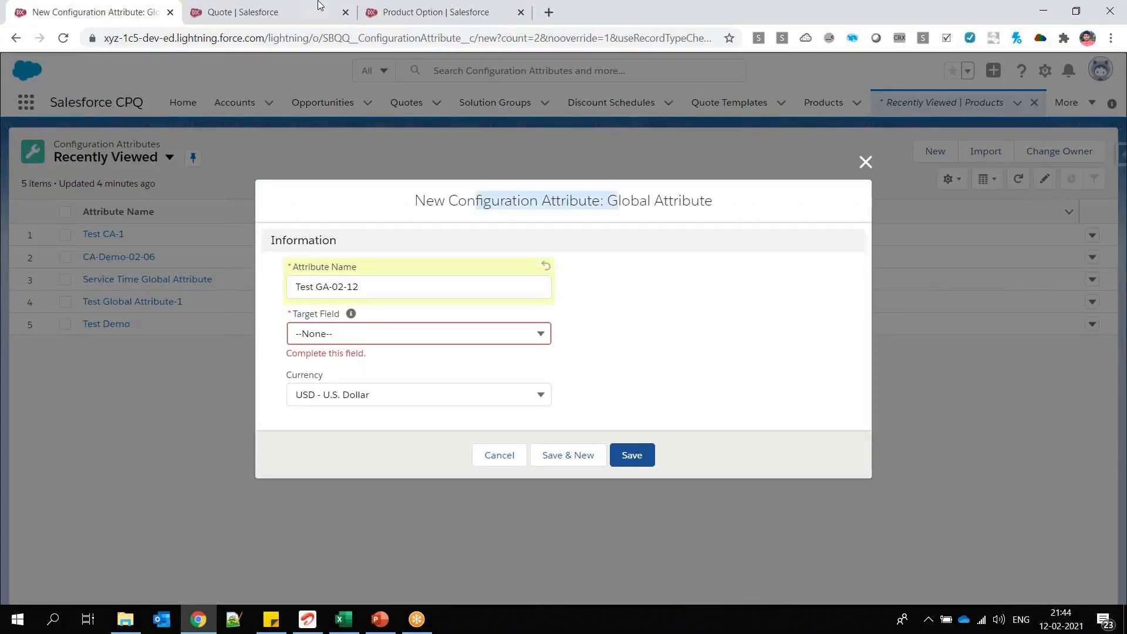
left_click(341, 330)
left_click(352, 488)
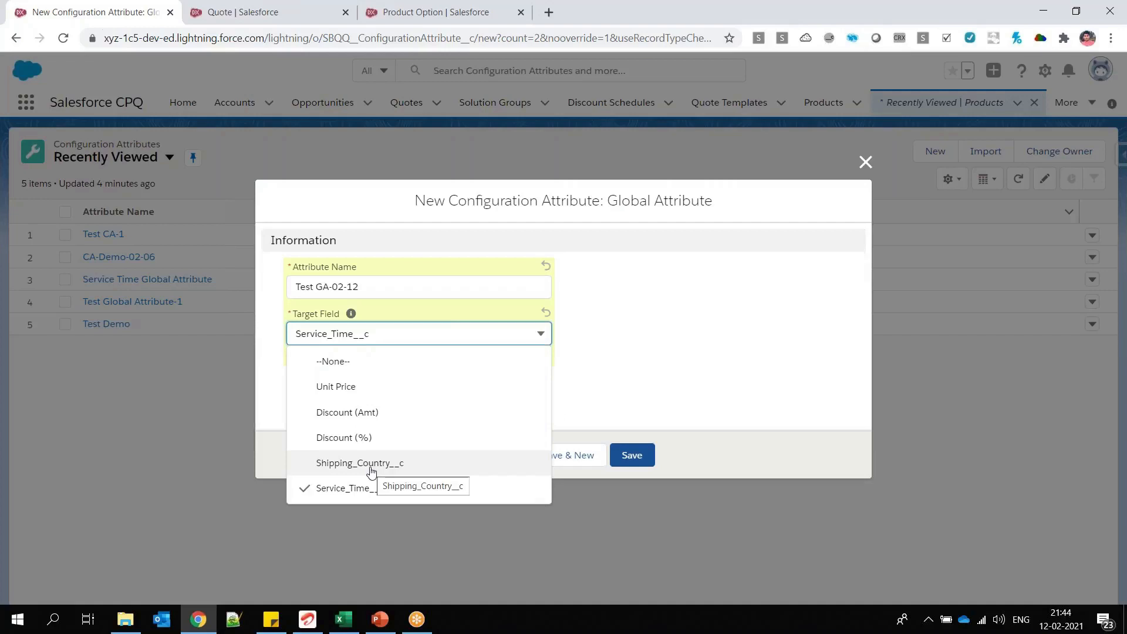
left_click(366, 487)
left_click_drag(449, 200, 603, 209)
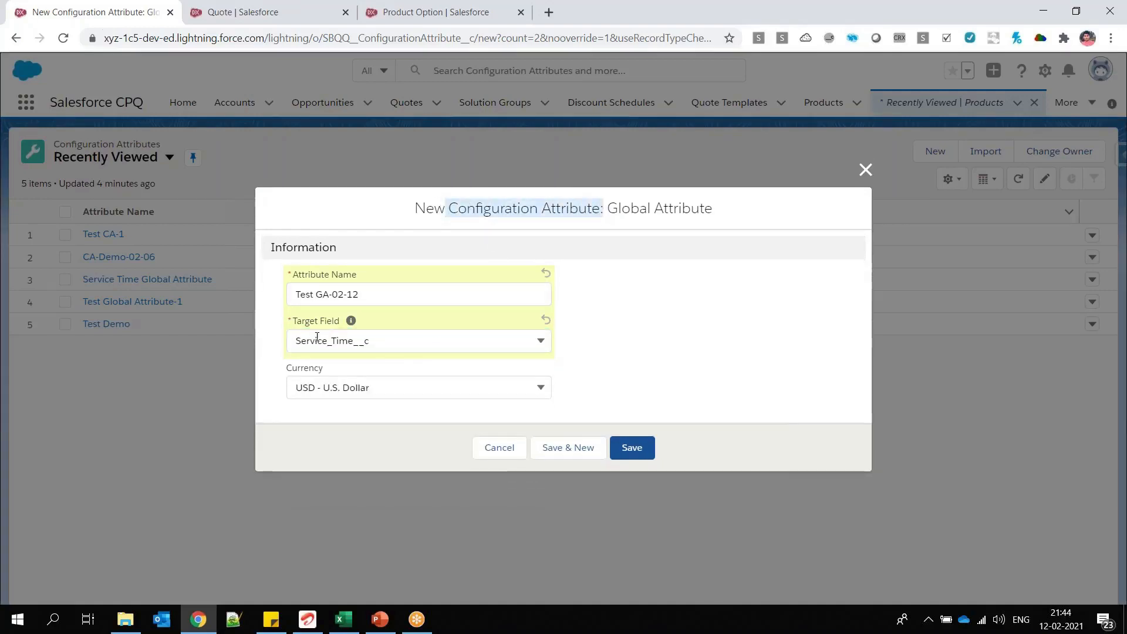
left_click_drag(293, 321, 349, 321)
left_click(347, 345)
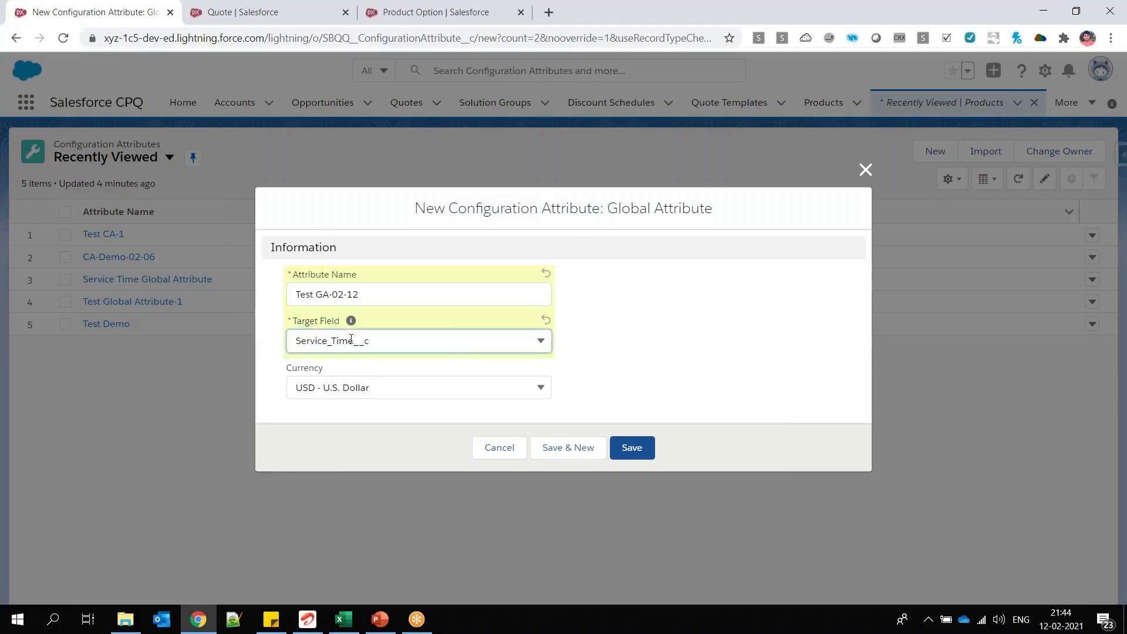
left_click(365, 496)
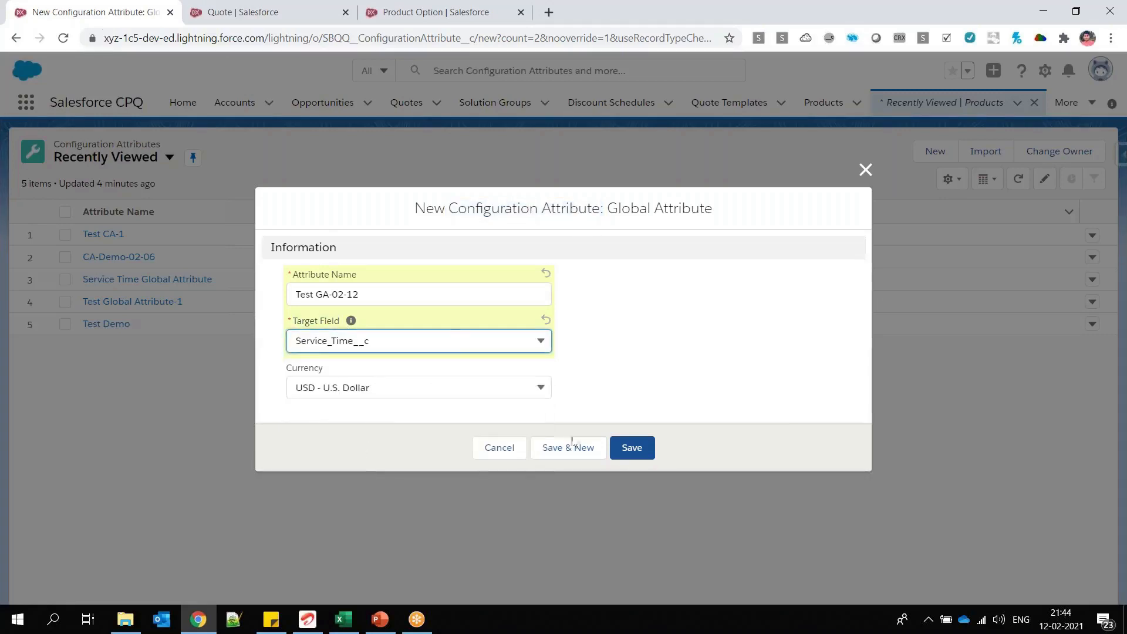
left_click_drag(611, 209, 712, 209)
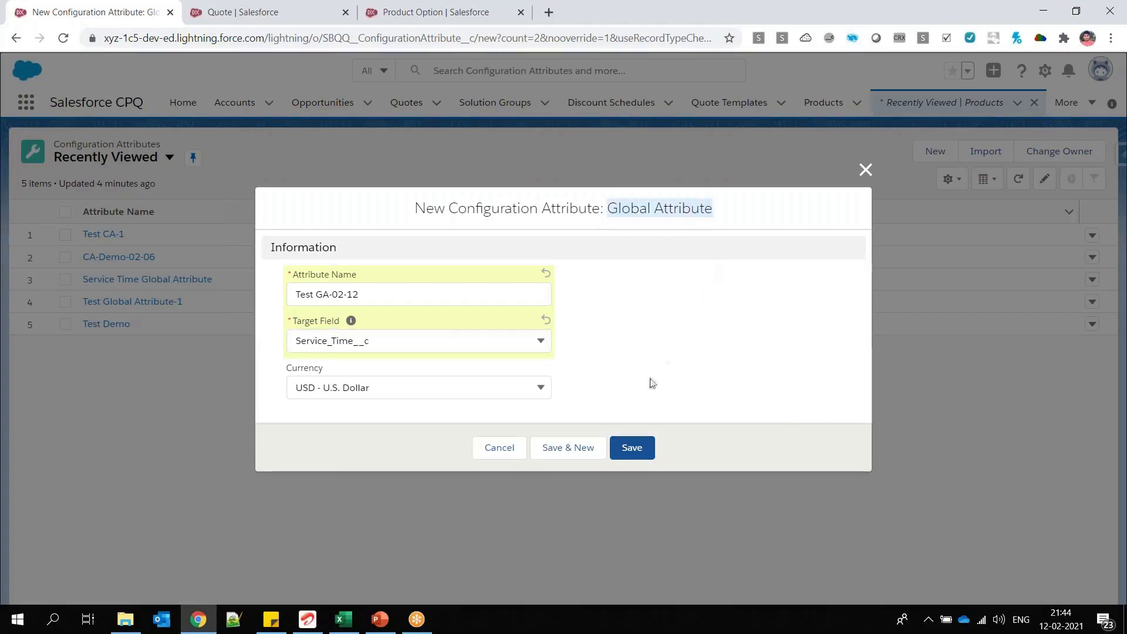
left_click(633, 449)
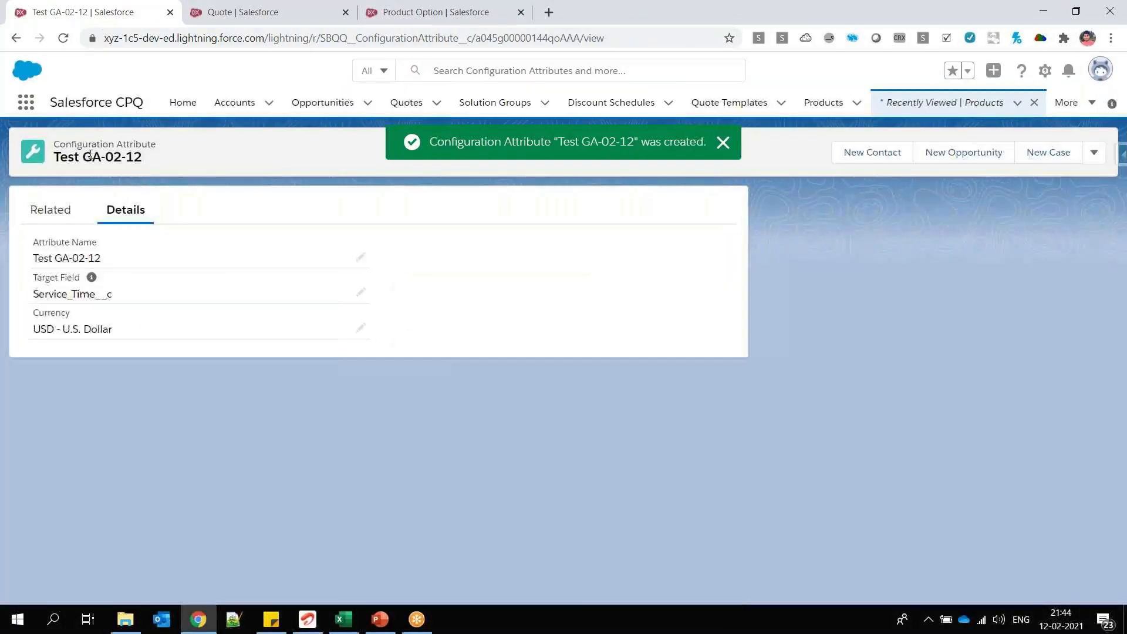
double_click(108, 294)
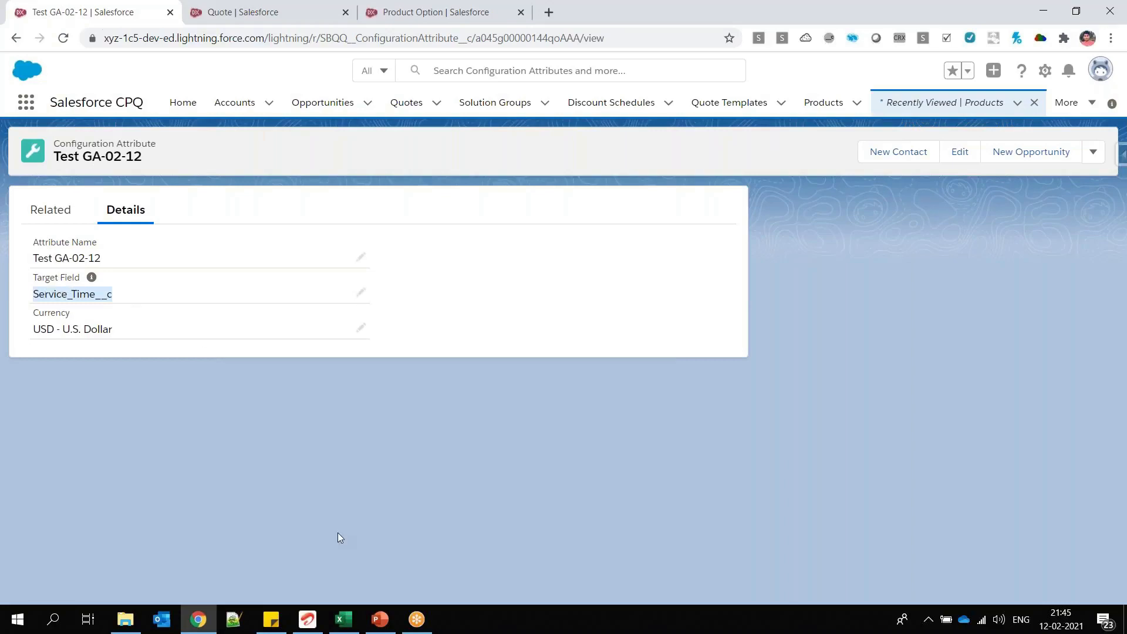
Step: Switch to PowerPoint and review slide 27's steps on the target field picklist value, the global configuration attribute and the attribute set
left_click(381, 620)
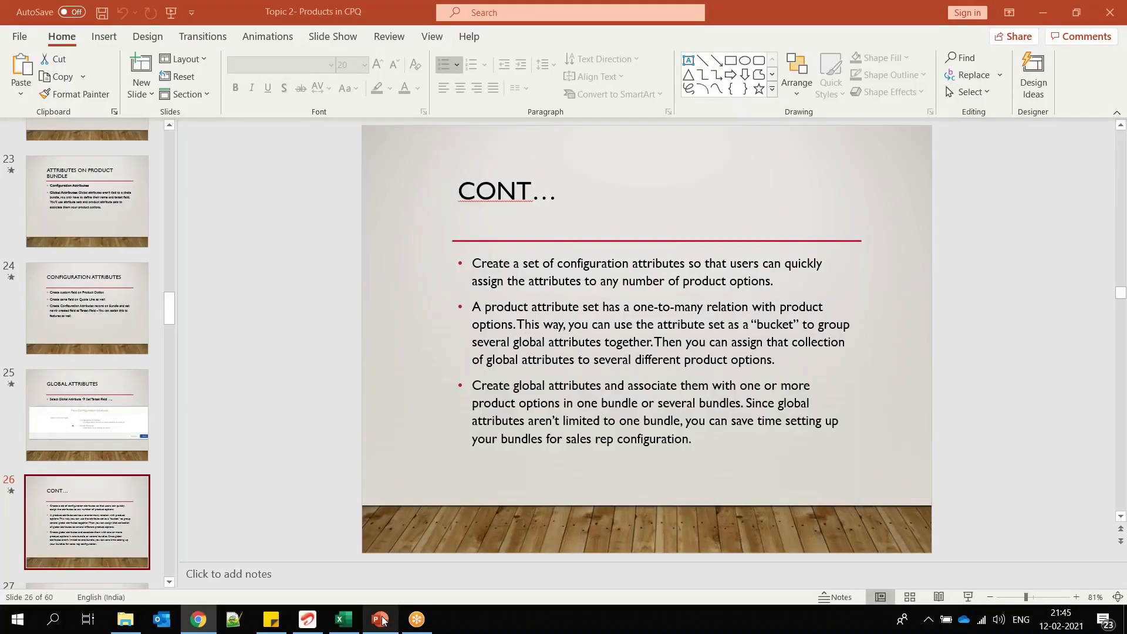
scroll(485, 282, "down", 1)
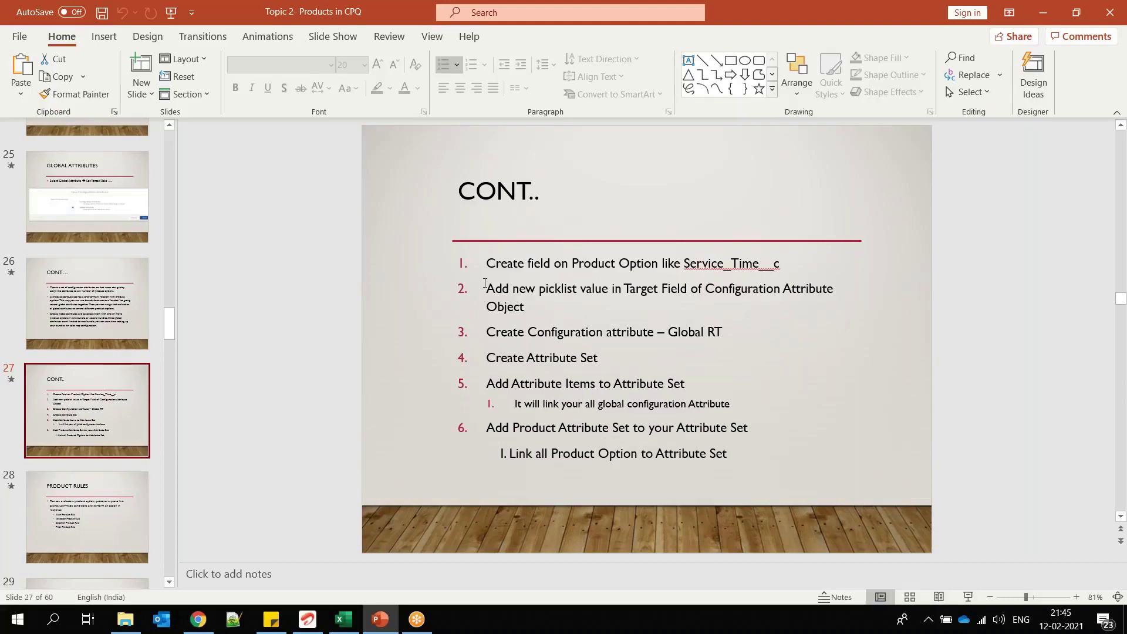
left_click_drag(485, 283, 534, 309)
left_click_drag(486, 331, 722, 335)
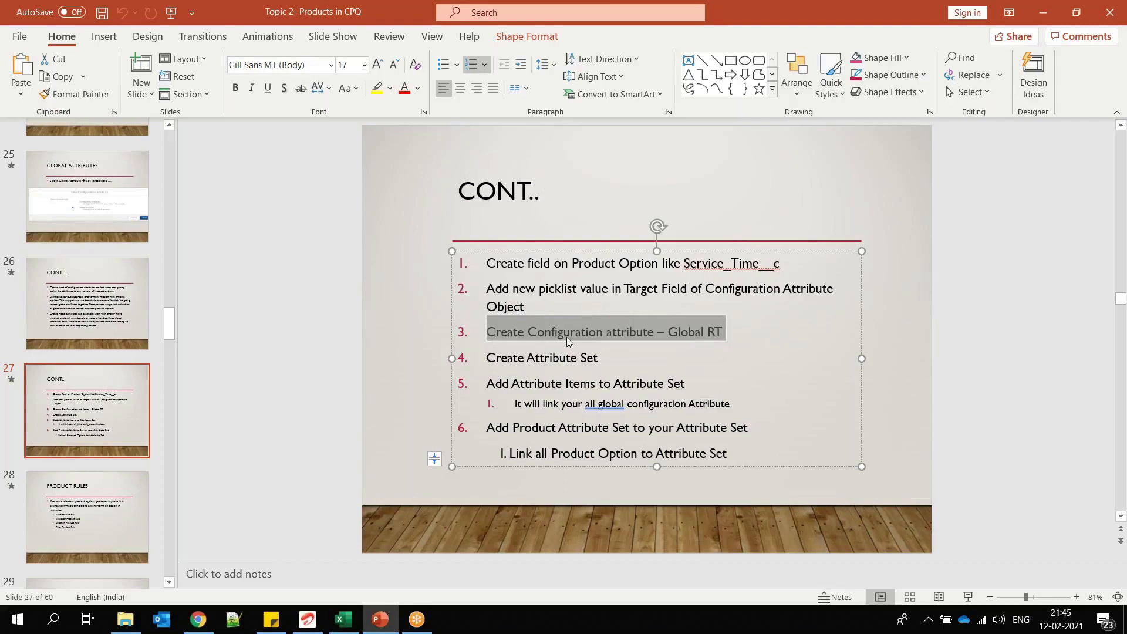
left_click_drag(485, 362, 601, 359)
Step: Switch to Excel and enter GA-1 in E69 beside Service Start Time and GA-2 in E70 beside Service End Time
key("alt+Tab")
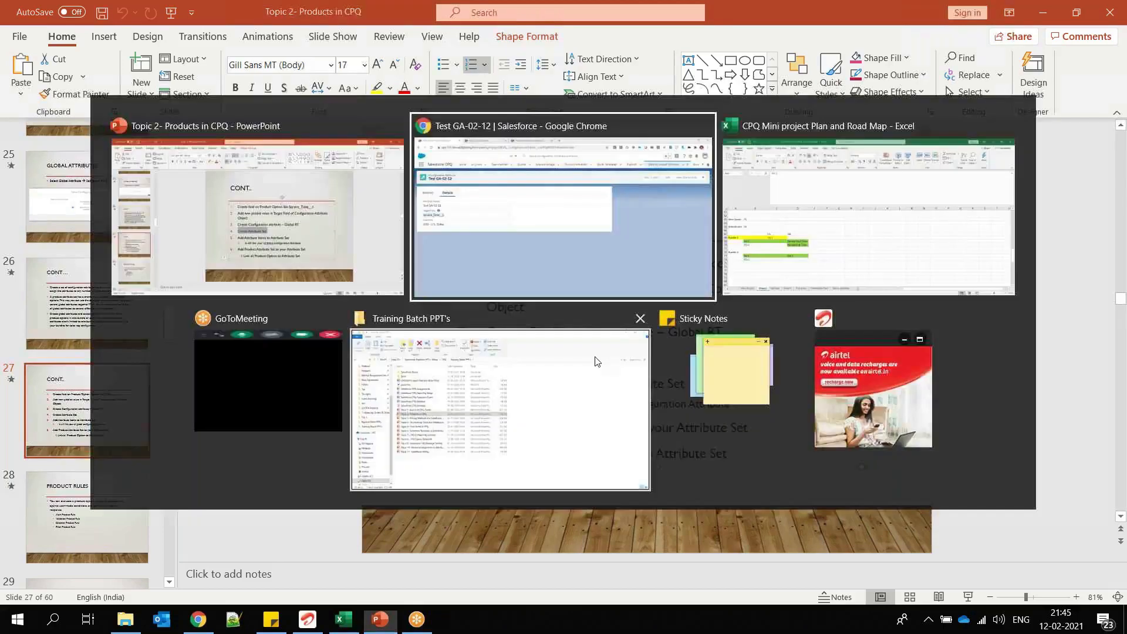
key("alt+Tab")
left_click(323, 398)
left_click(352, 396)
type("GA-1")
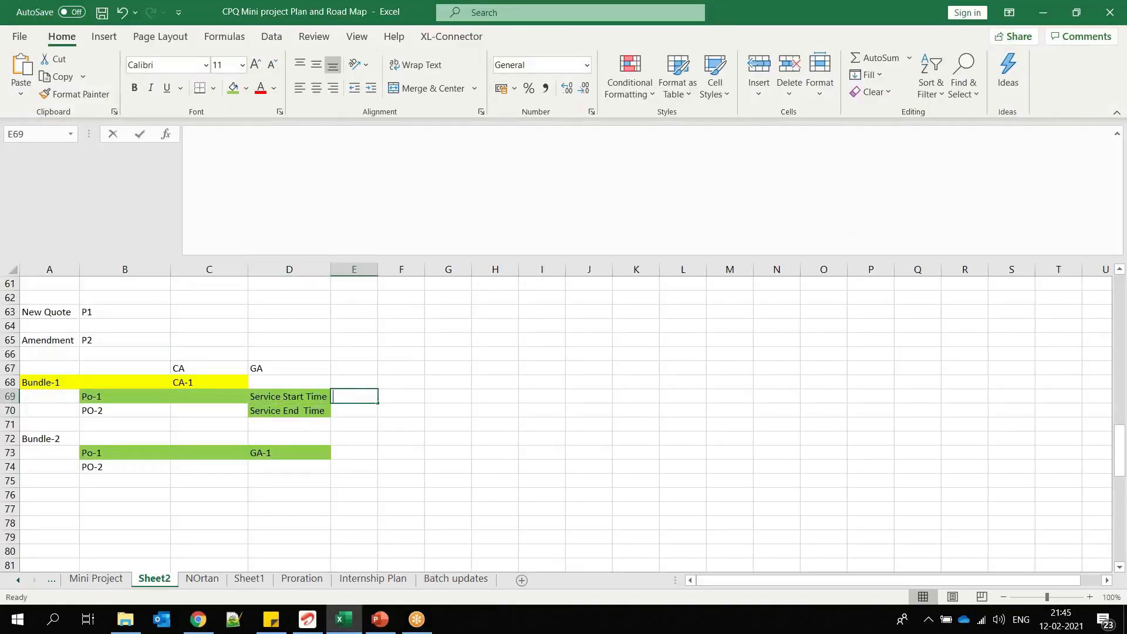
left_click(350, 410)
type("GA-1")
type("2")
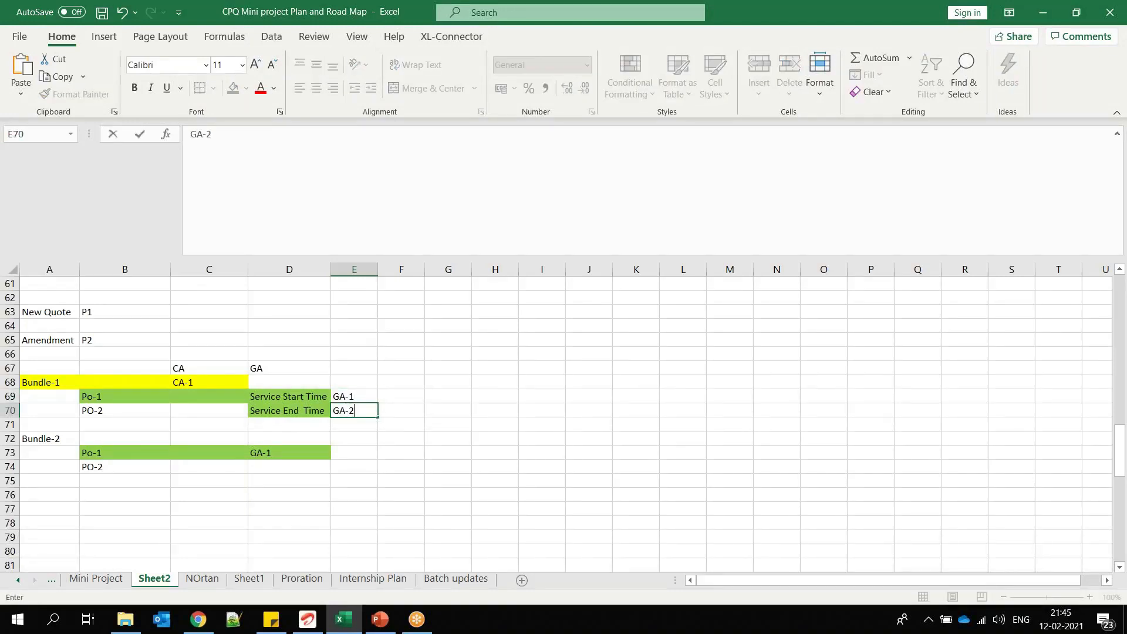
Step: Highlight the two service time cells, clear PO-2 from B70 under Bundle-1, and select Bundle-1's Po-1 cell
left_click(298, 389)
mouse_move(297, 388)
left_mouse_down()
mouse_move(293, 414)
mouse_move(361, 411)
mouse_move(297, 411)
left_mouse_up()
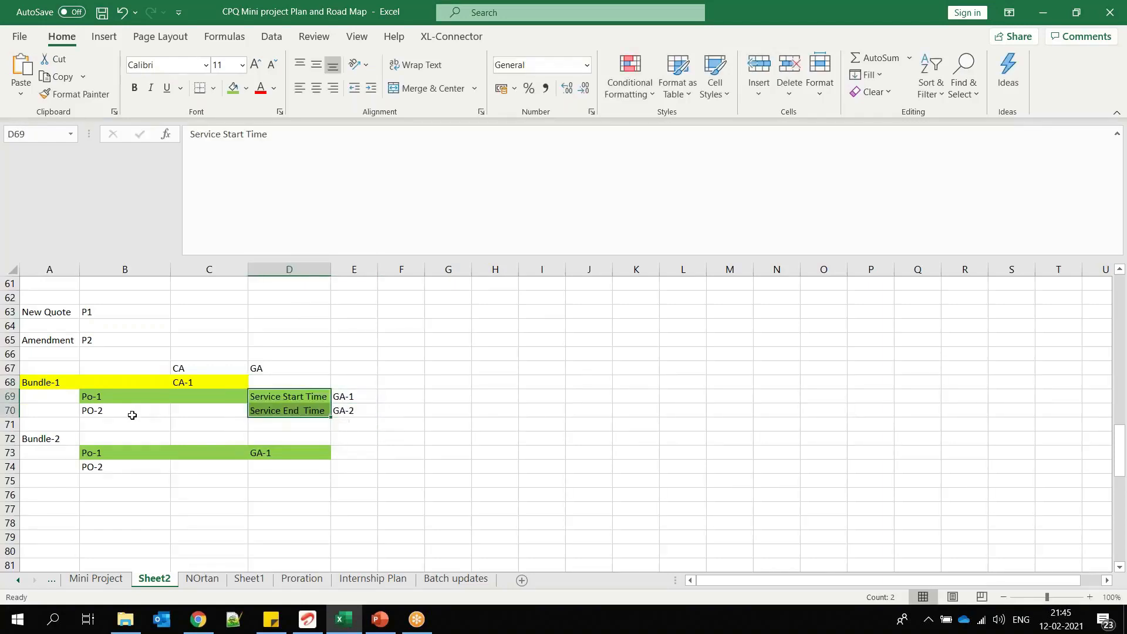
left_click(131, 413)
key("Delete")
left_click(127, 396)
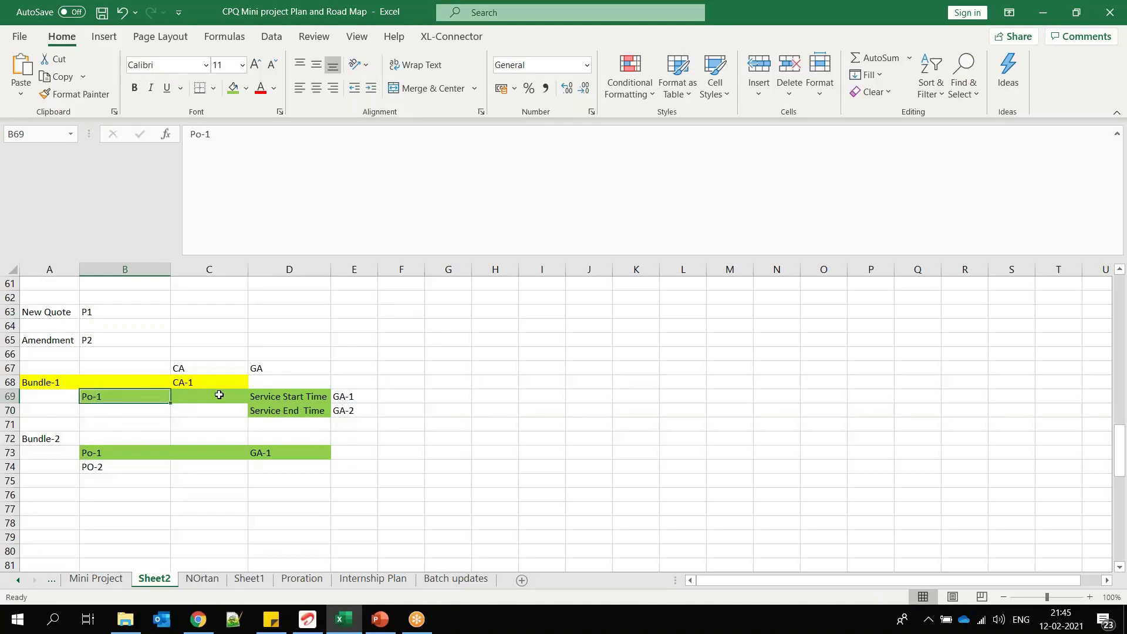
Step: Highlight the Service Start Time and Service End Time cells, Bundle-1's Po-1 cell, and the adjacent GA-1 and GA-2 cells
left_click(280, 397)
left_click(279, 408)
left_click_drag(284, 397, 288, 411)
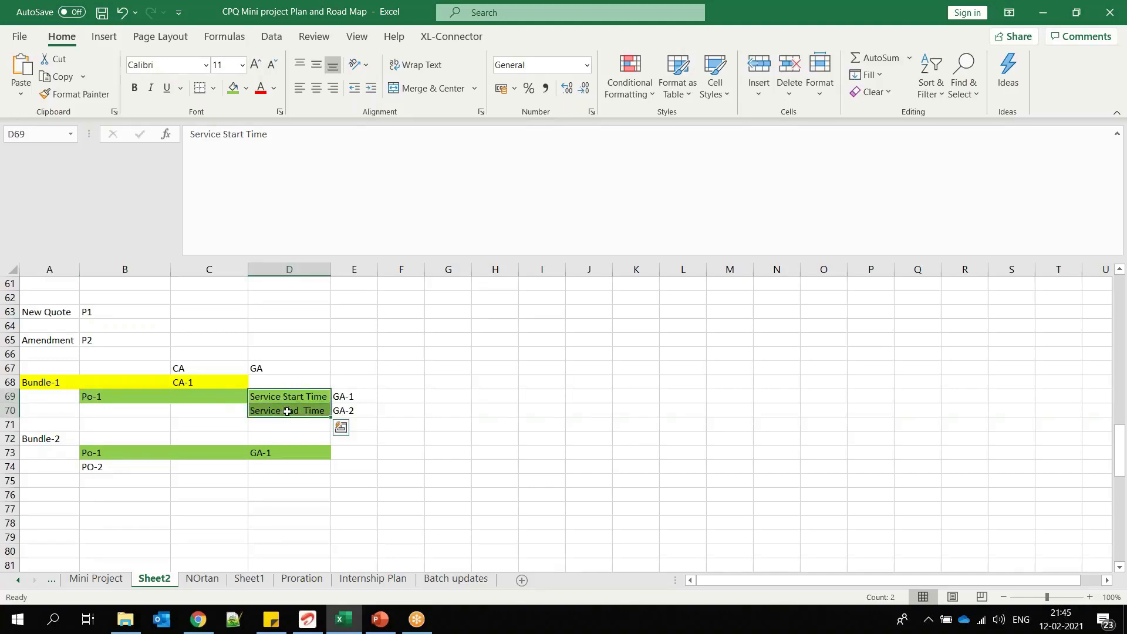
left_click(125, 398)
left_click_drag(360, 397, 364, 405)
Step: Enter the heading Attribute Set in F68 and fit column F's width to the text
left_click(402, 387)
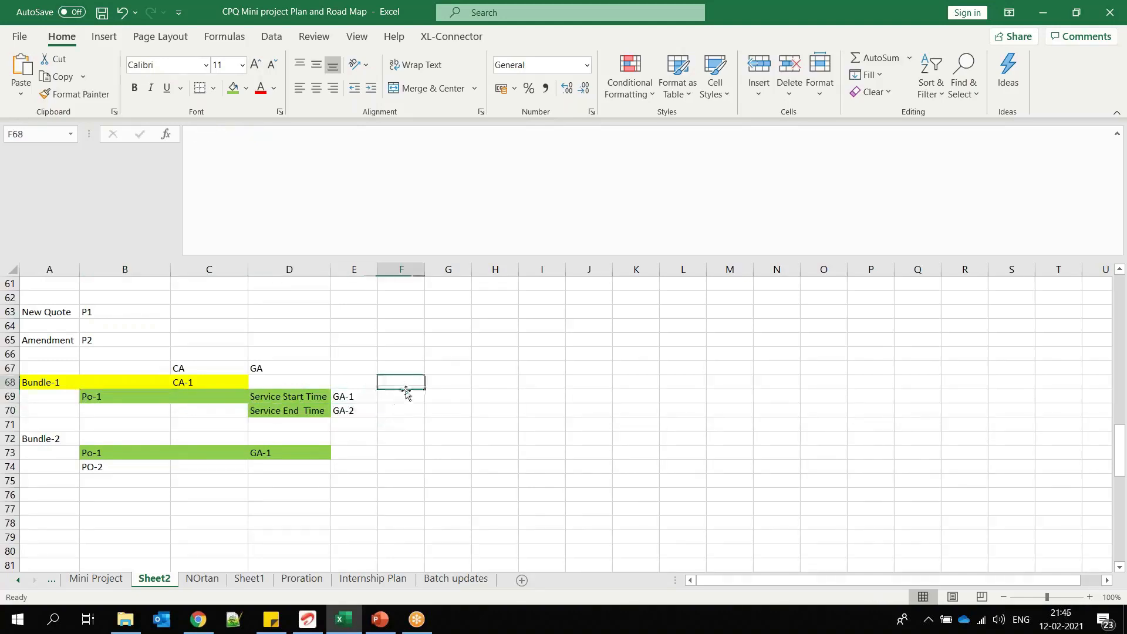
type("Attribute Set")
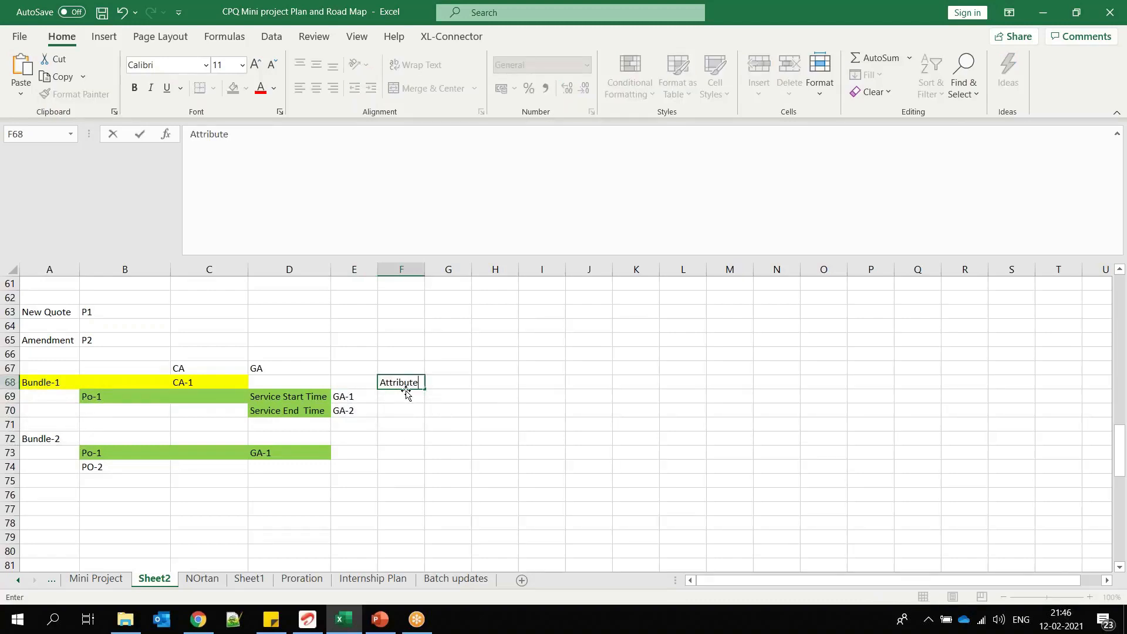
left_click(426, 269)
double_click(425, 269)
Step: Copy GA-1 and GA-2 into F69:F70 under the Attribute Set heading, clear E69:E70, and make the heading bold
left_click_drag(350, 398, 409, 424)
key("ctrl+c")
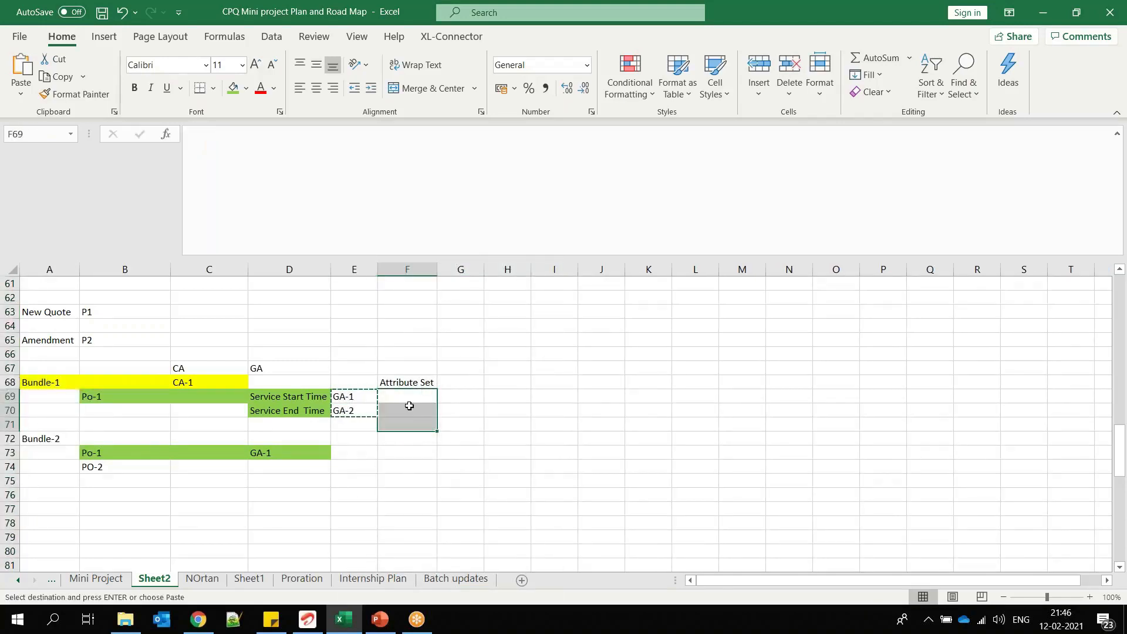
key("ctrl+v")
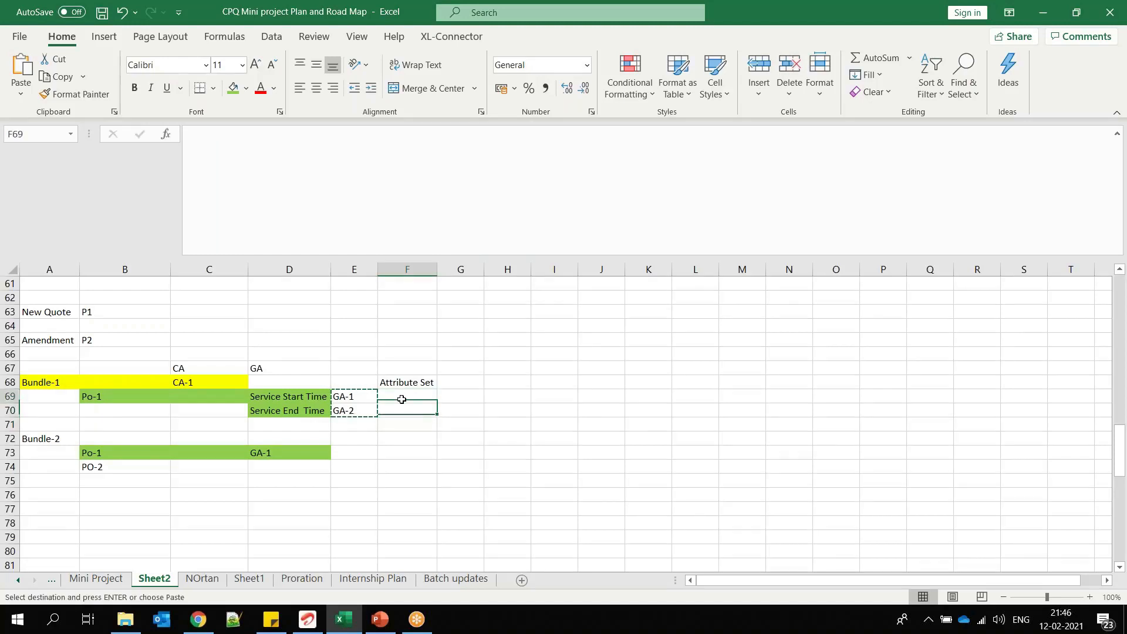
left_click_drag(350, 399, 354, 414)
key("Delete")
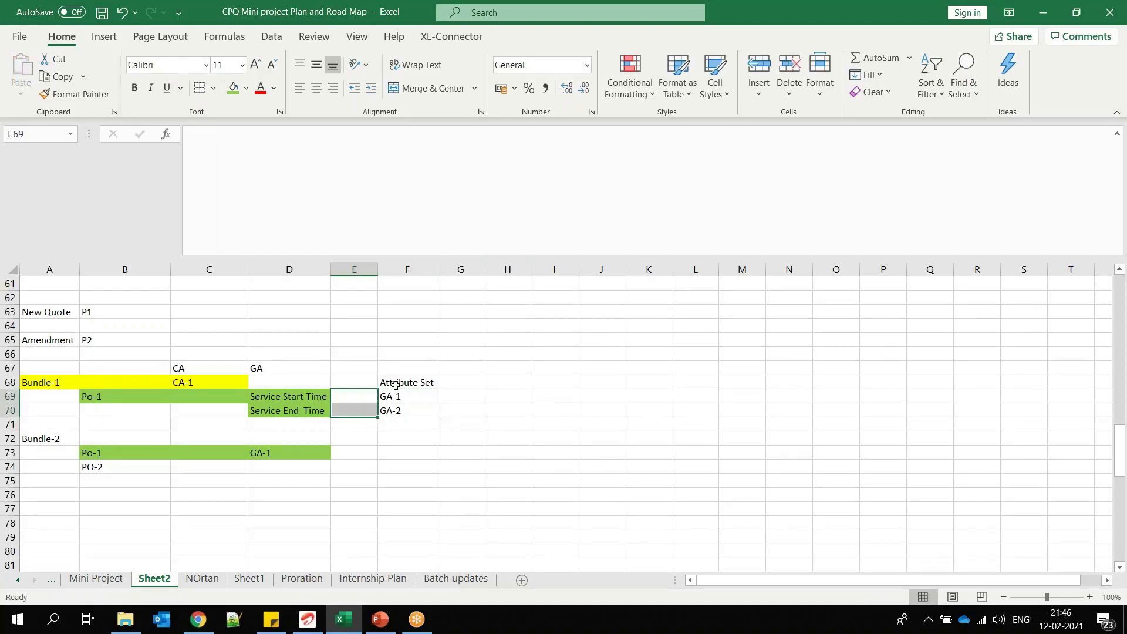
left_click(390, 383)
left_click(134, 87)
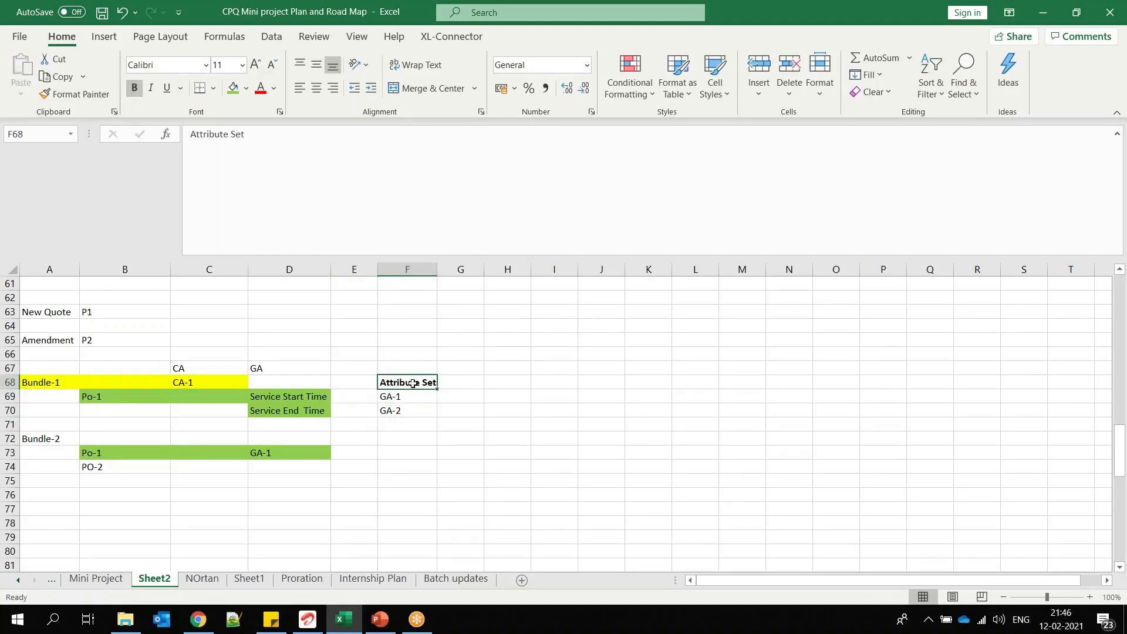
Step: Point out Bundle-1's Po-1, the Attribute Set heading and the two service time cells by selecting them in turn
left_click(127, 397)
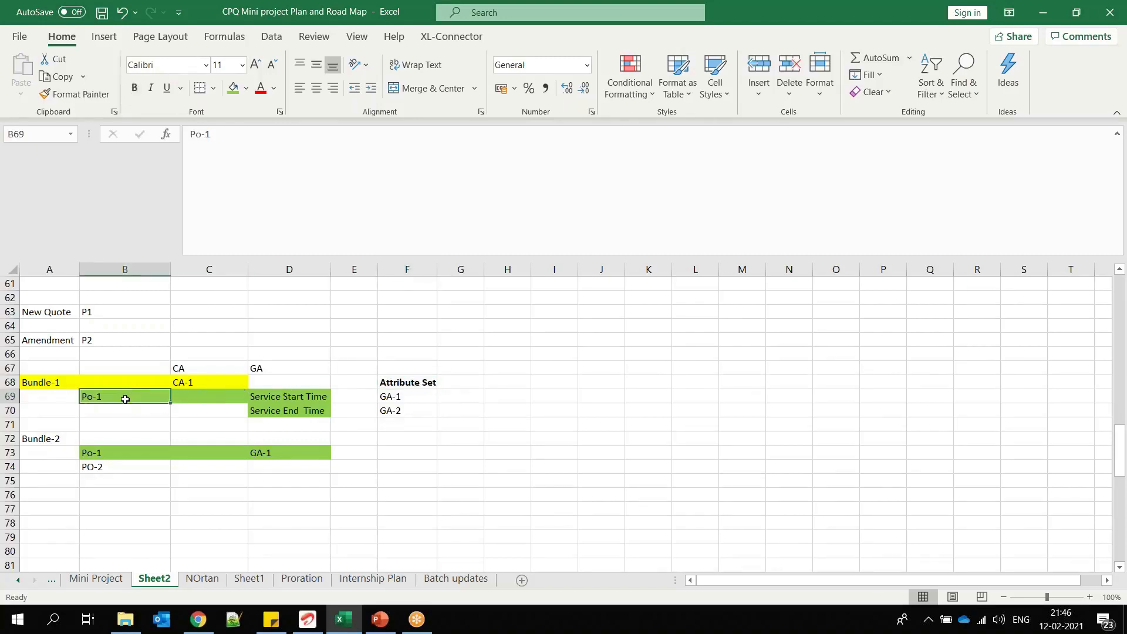
left_click(408, 384)
left_click(89, 397)
left_click_drag(288, 395, 287, 409)
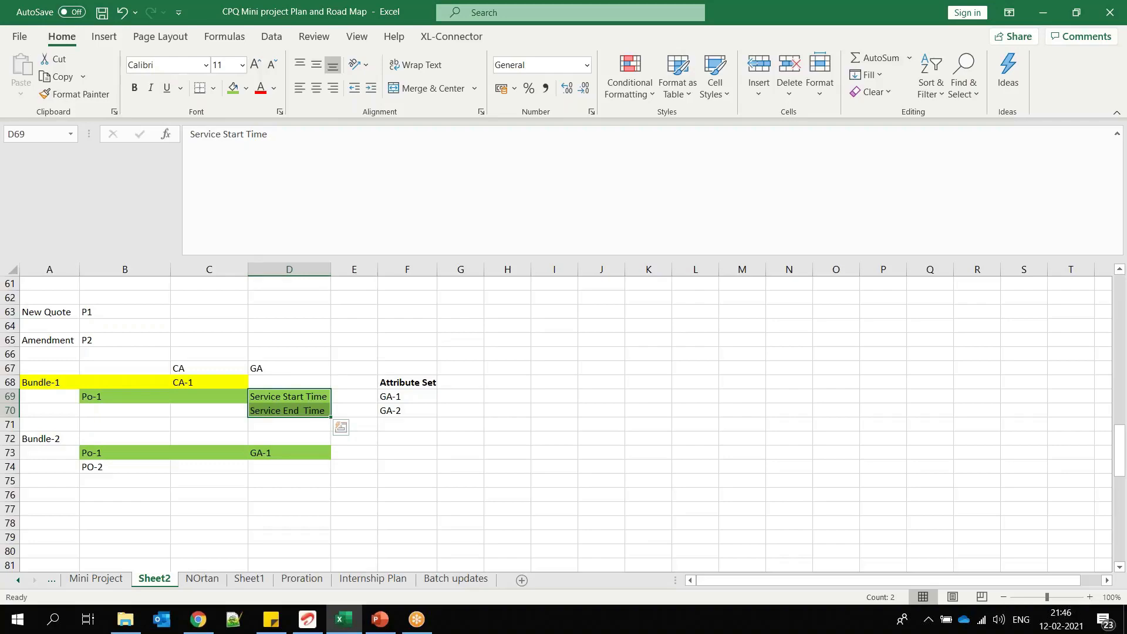
Step: Switch to Salesforce in Chrome, find and open Attribute Sets, and check the Test GA-02-12 attribute while the list loads
key("alt+Tab")
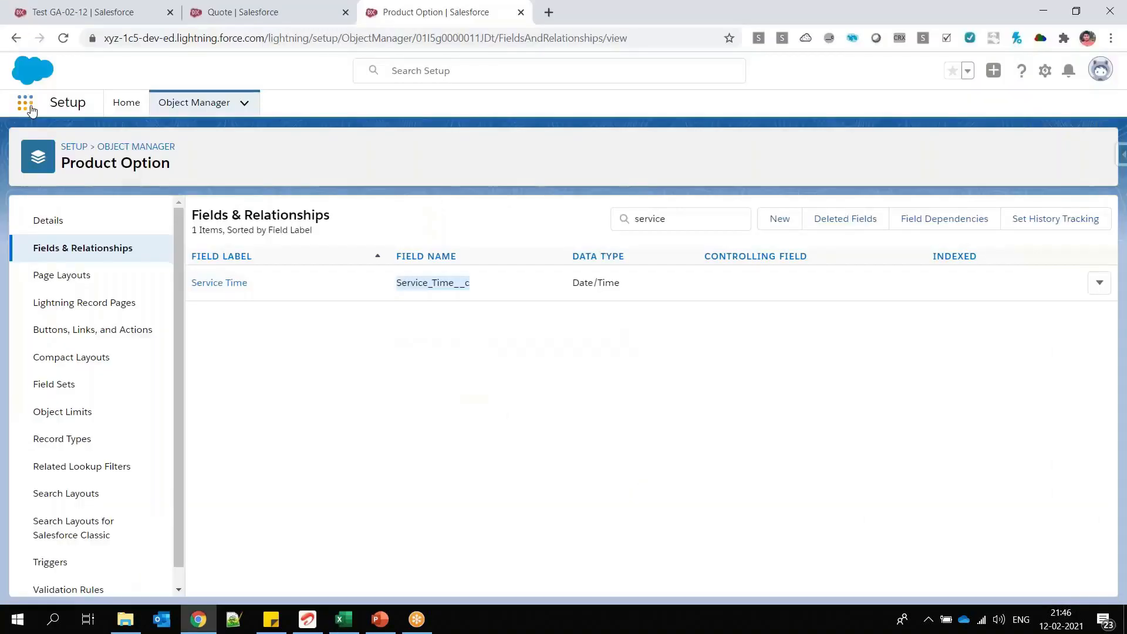
left_click(25, 102)
type("attribite")
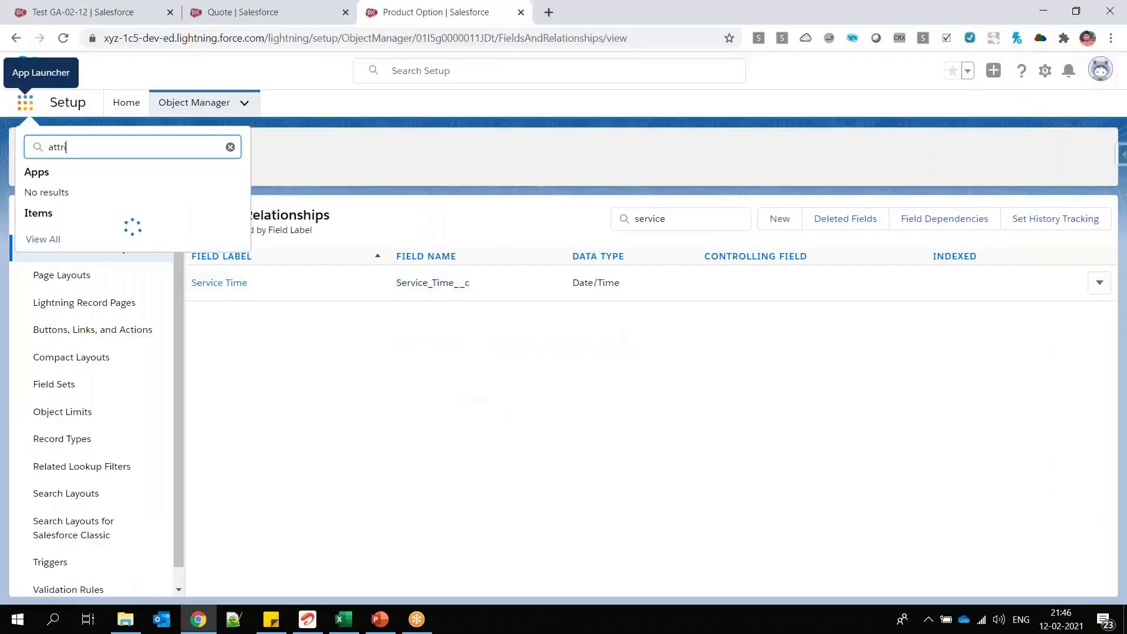
key("BackSpace")
key("BackSpace")
key("BackSpace")
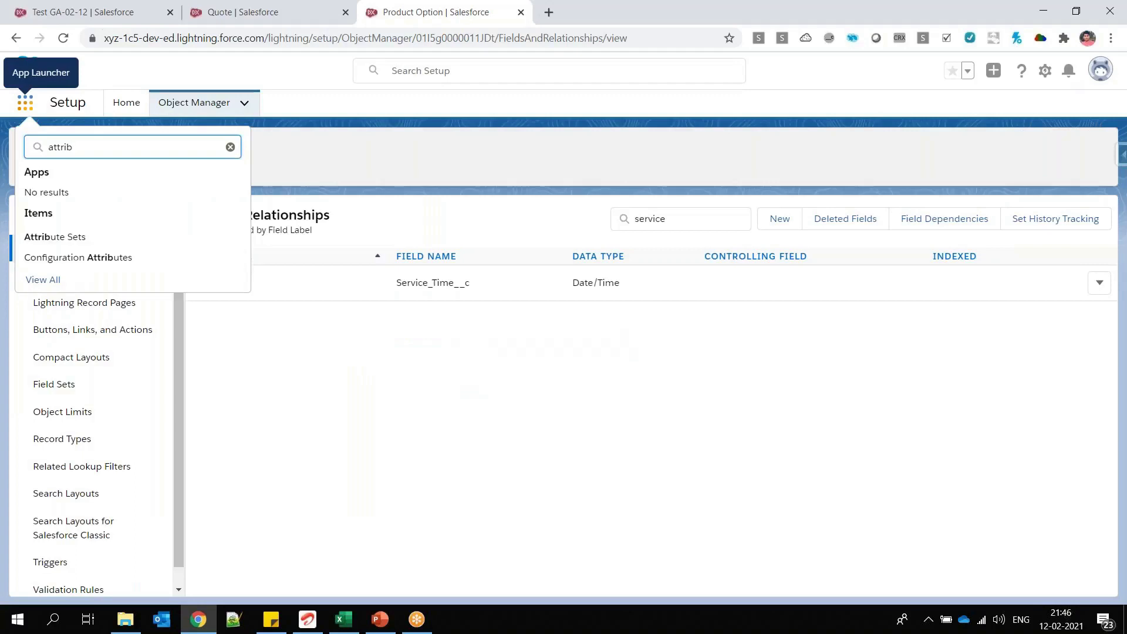
type("ute s")
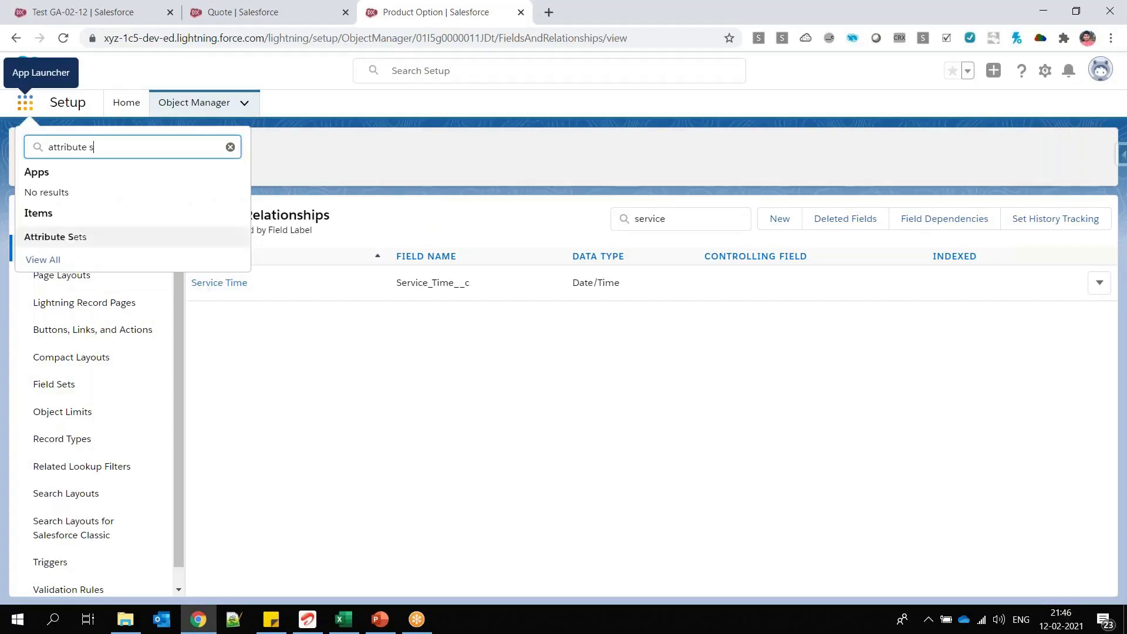
left_click(56, 237)
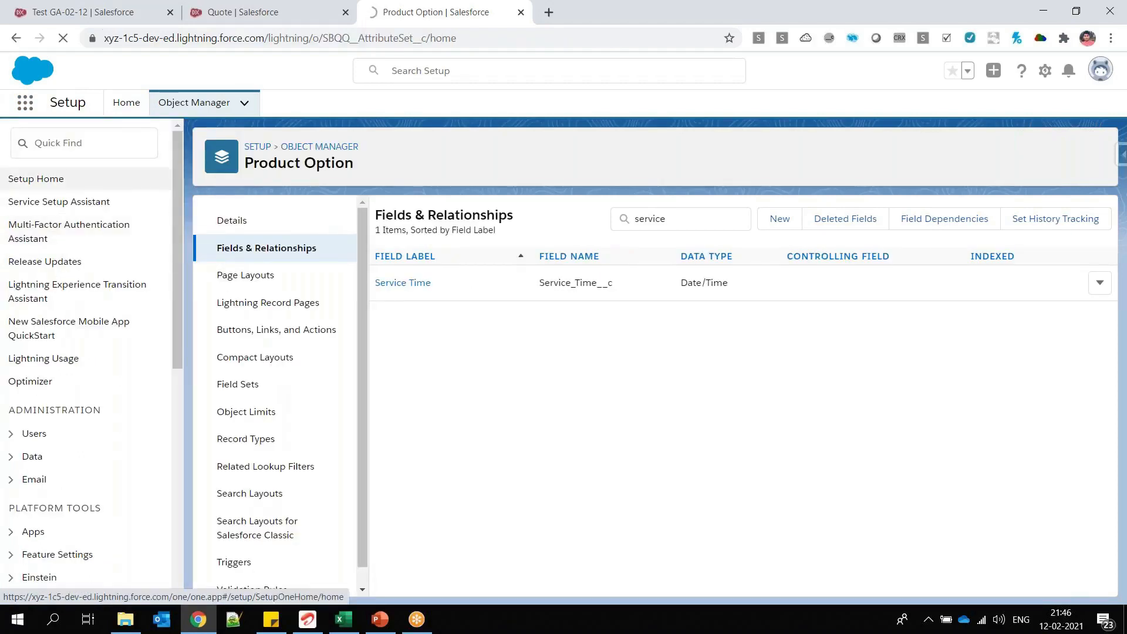
left_click(75, 20)
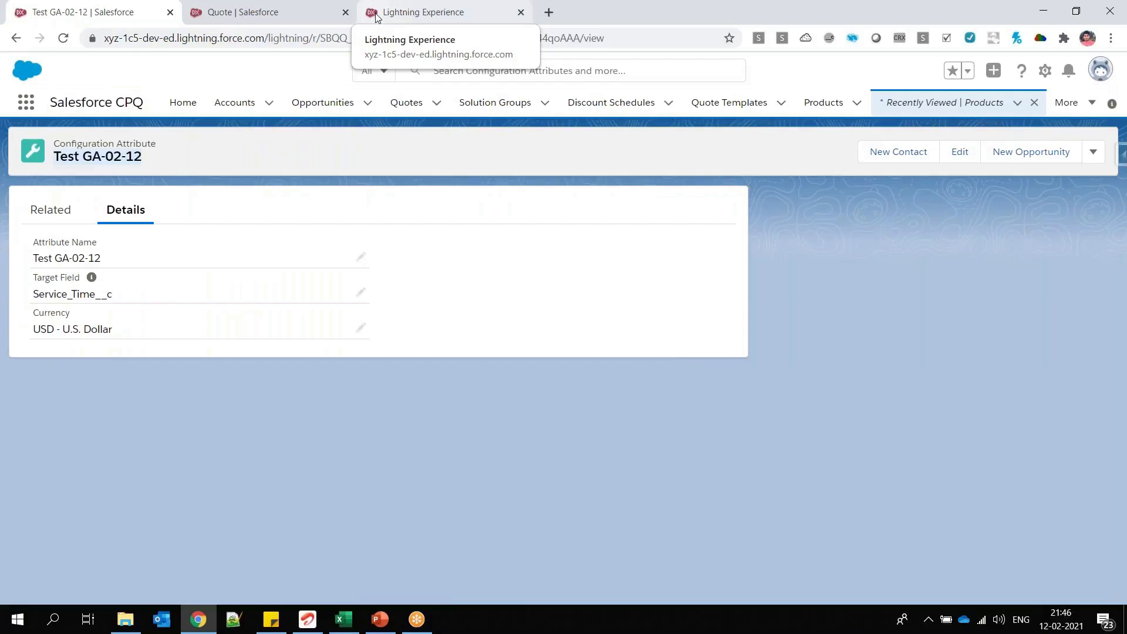
key("ctrl+Tab")
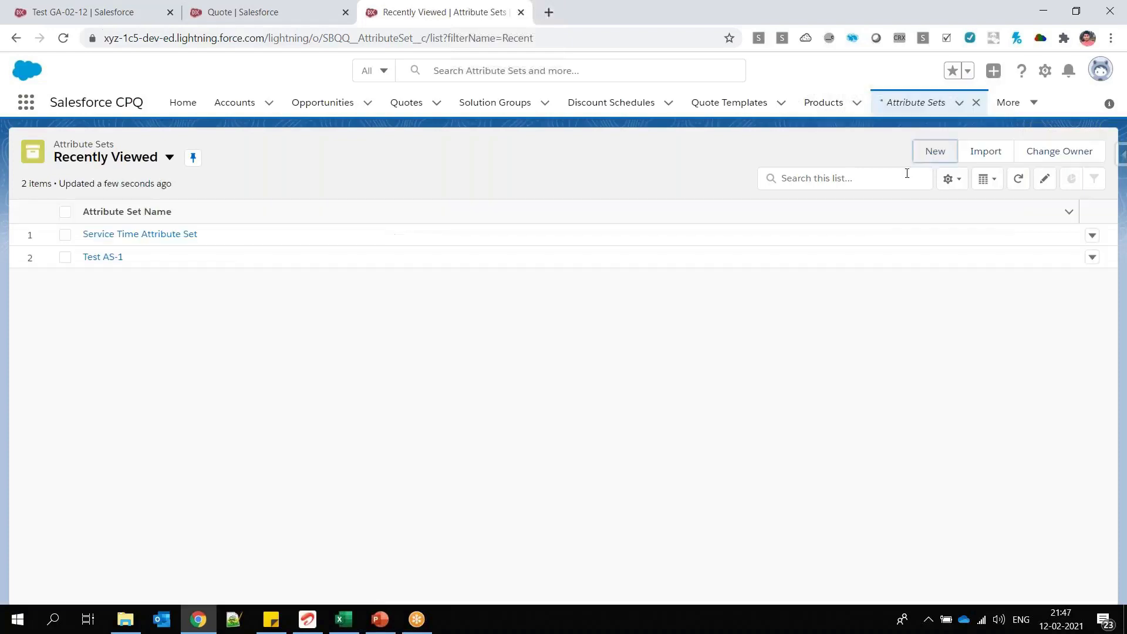
Step: Create and save a new attribute set named Test Attribute Set for Services, and place its browser tab beside Test GA-02-12
left_click(935, 151)
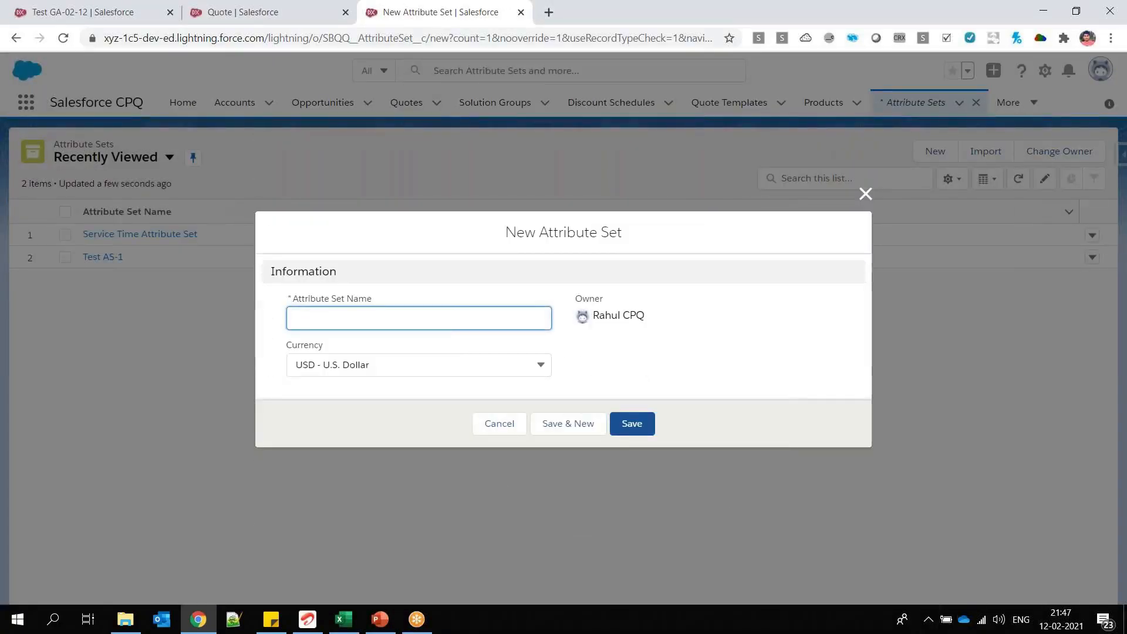
left_click(646, 364)
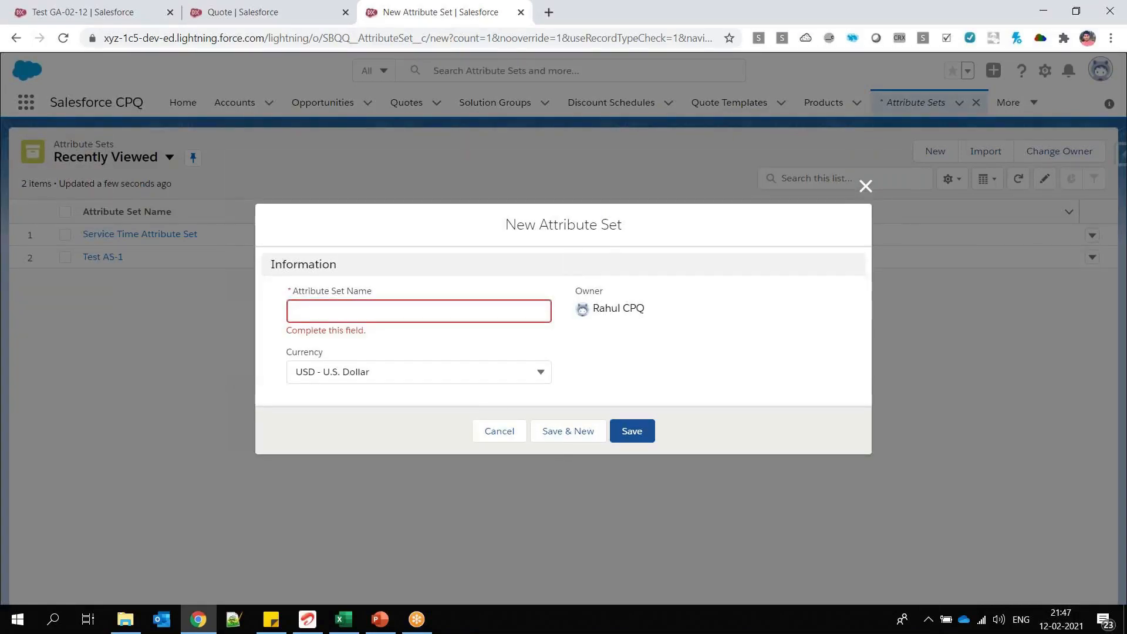
left_click(423, 305)
type("Test Attri")
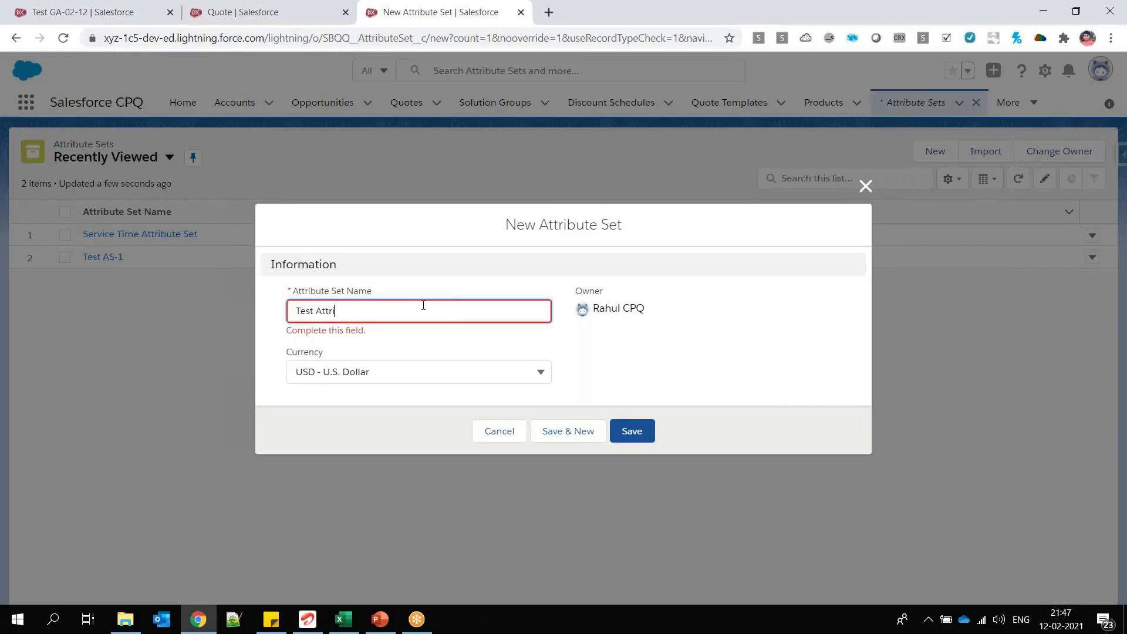
type("ibute Set for Services")
left_click(634, 432)
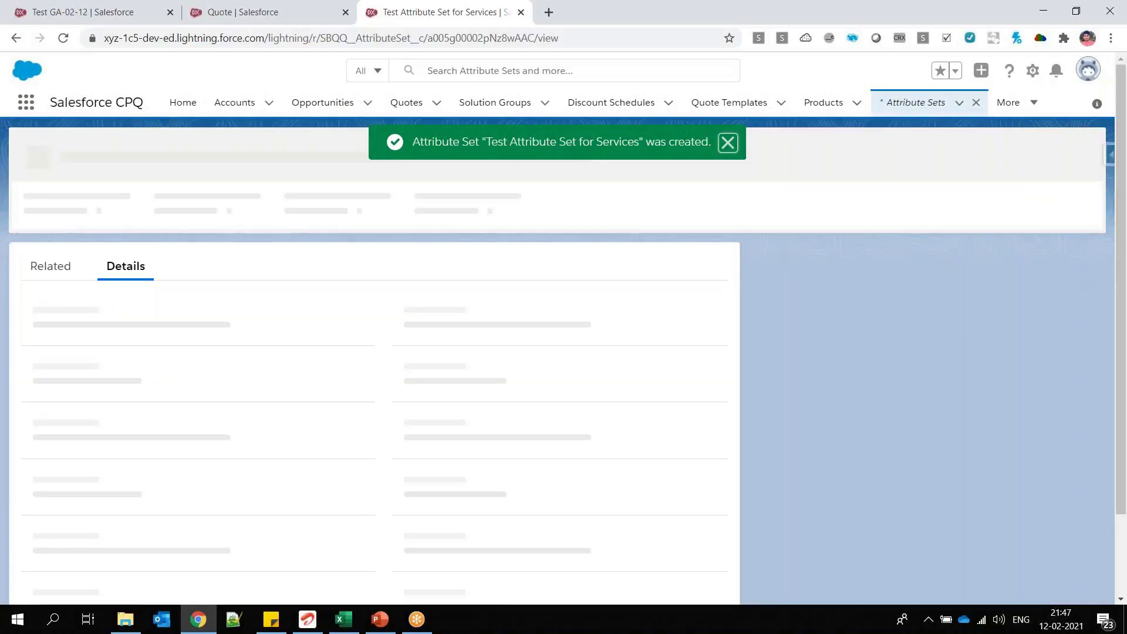
left_click_drag(432, 13, 257, 18)
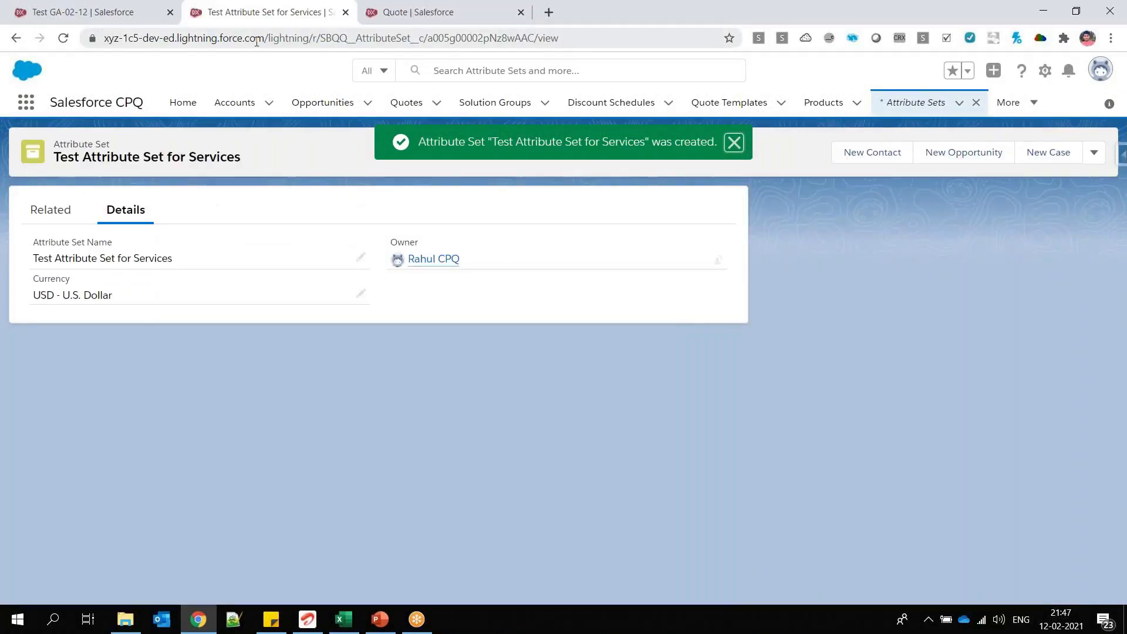
Step: Switch to Excel to review the Attribute Set heading, its GA-1 and GA-2 entries and Po-1, glance at PowerPoint, and return to Salesforce
left_click(344, 621)
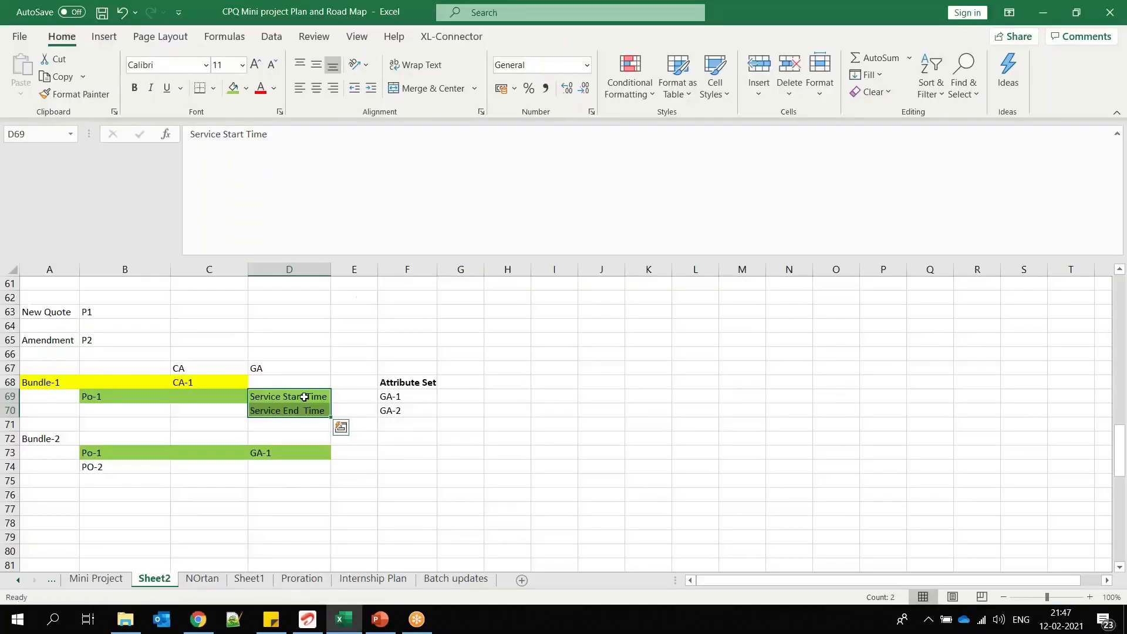
left_click_drag(391, 397, 391, 411)
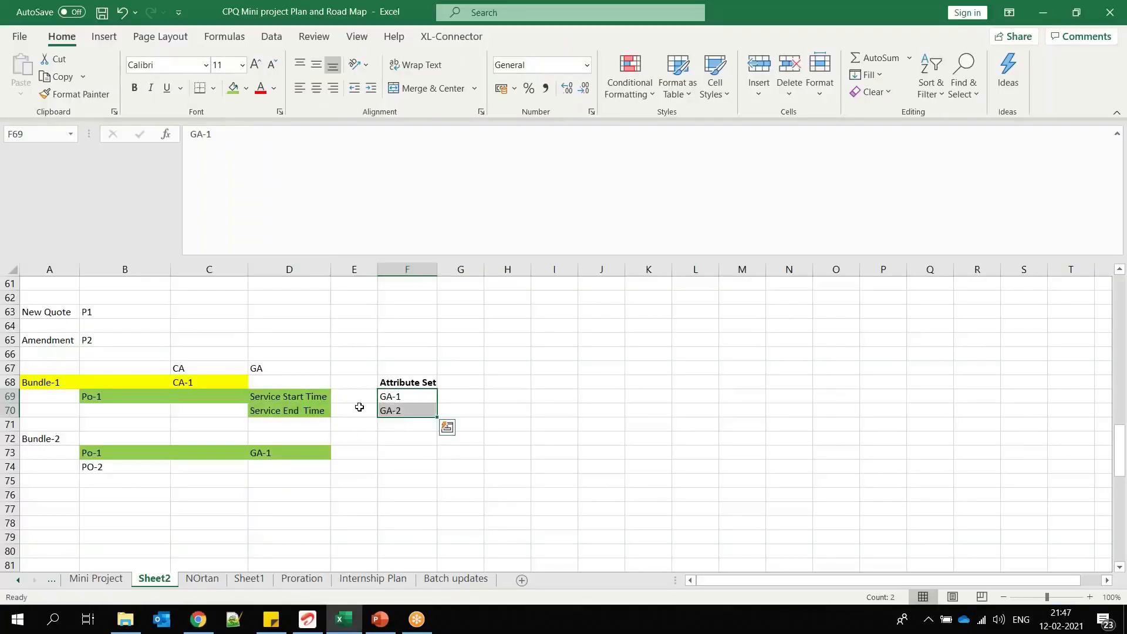
left_click(417, 382)
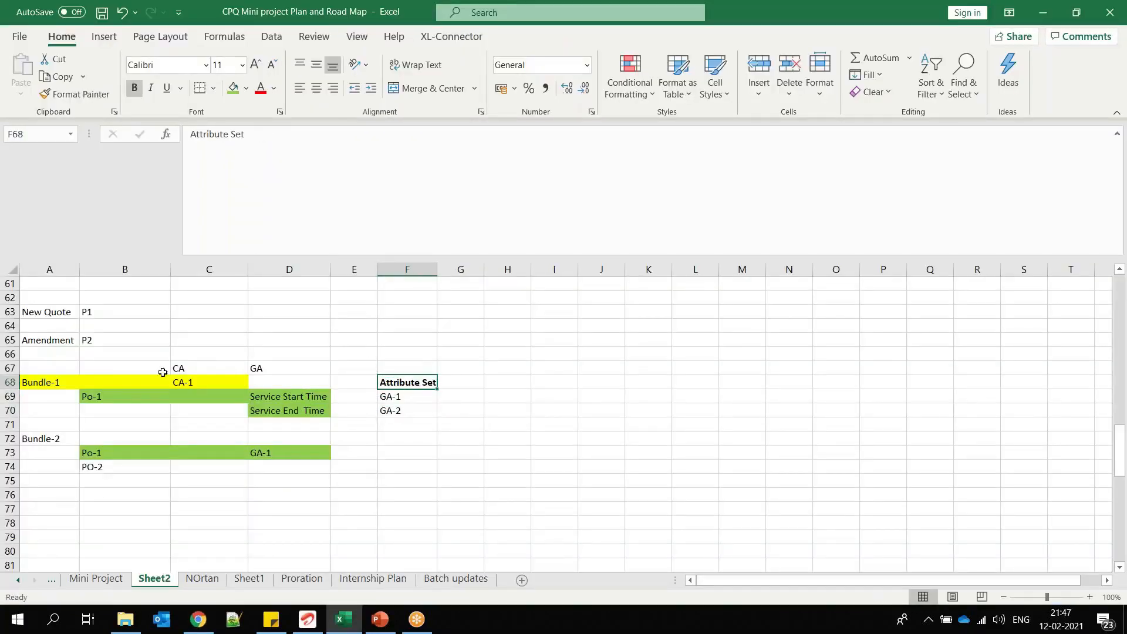
left_click(122, 392)
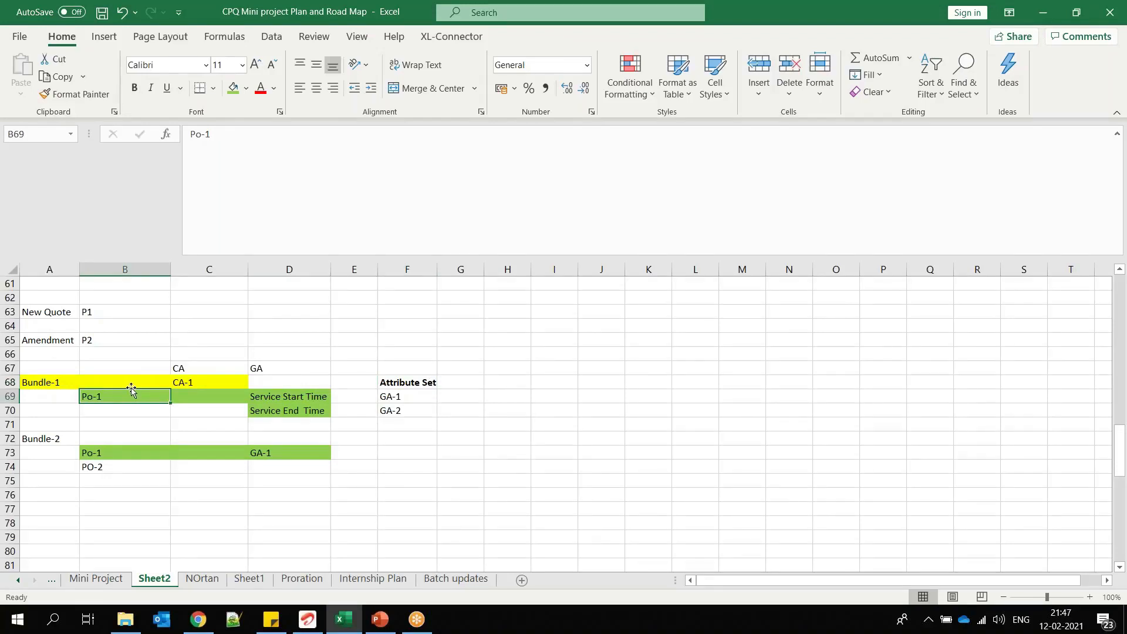
key("alt+Tab")
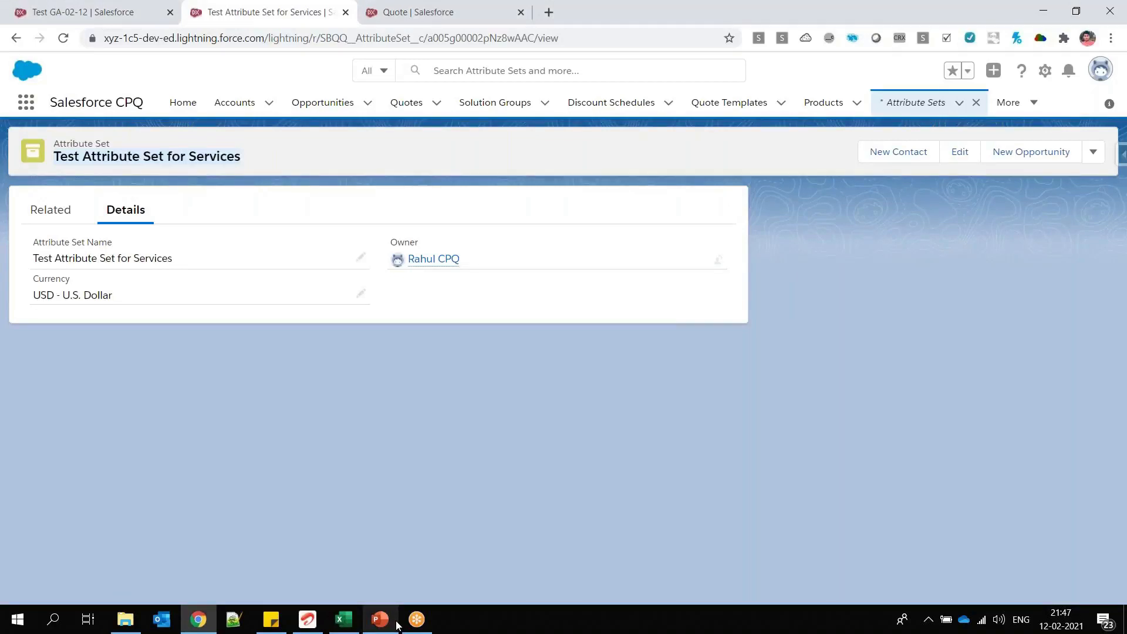
left_click(393, 622)
key("alt+Tab")
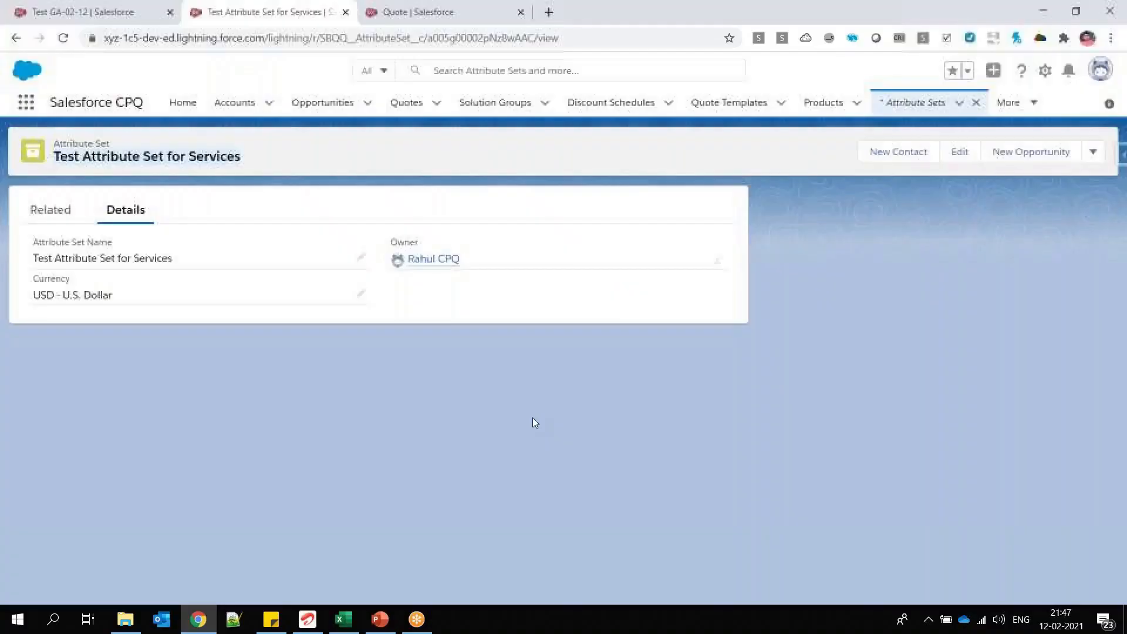
Step: Add an attribute item to Test Attribute Set for Services with configuration attribute Test GA-02-12 and sequence 1, and save it
left_click(69, 217)
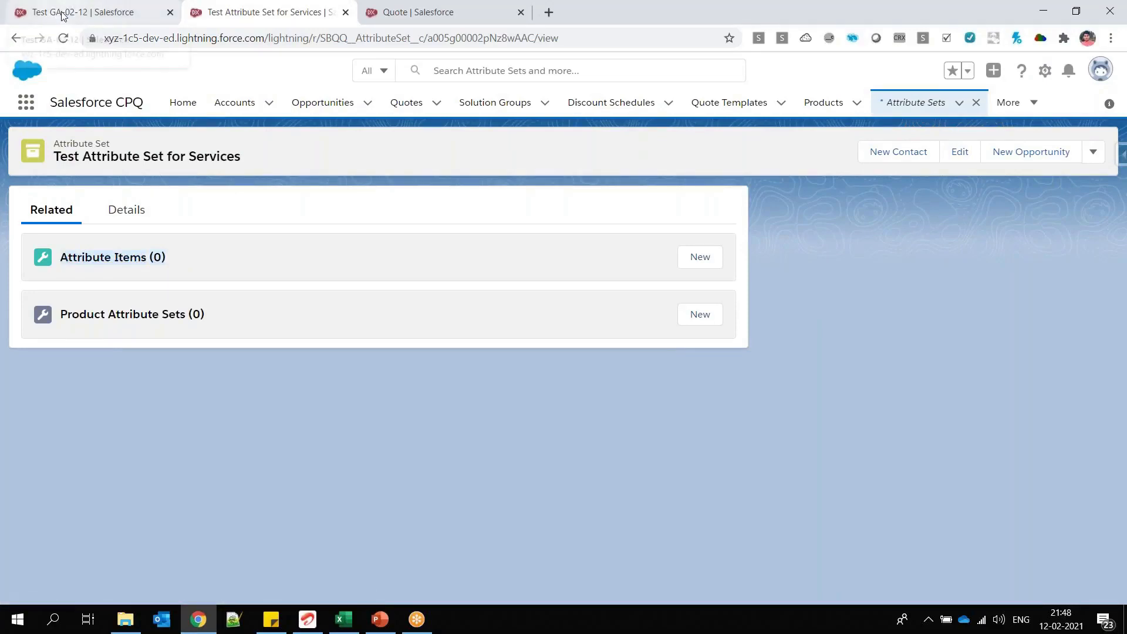
left_click(702, 258)
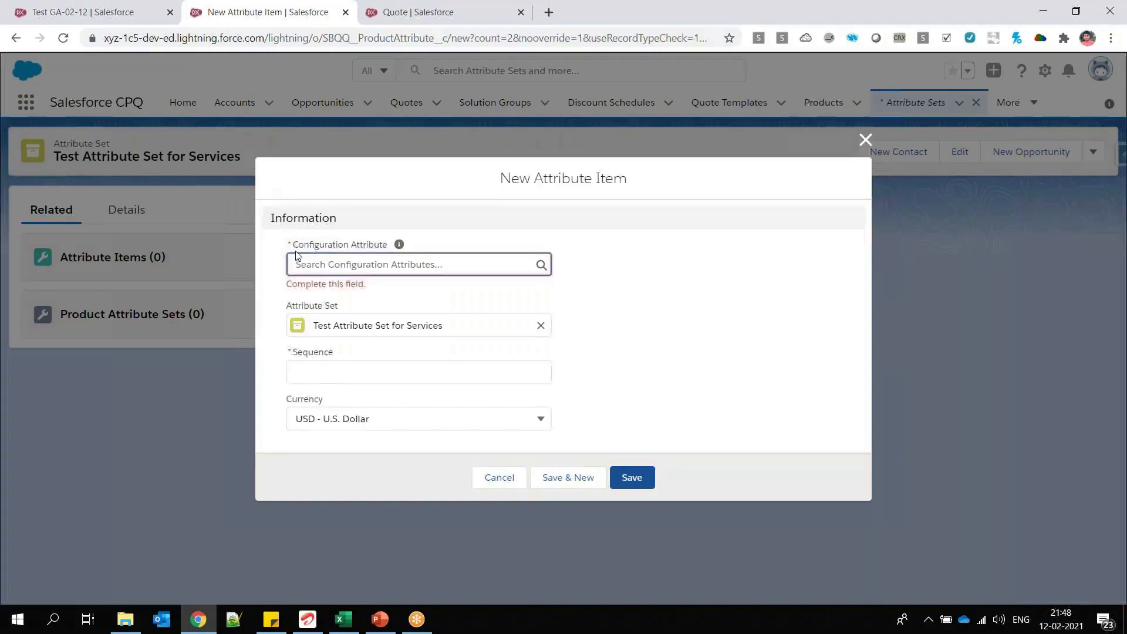
left_click(348, 263)
type("T")
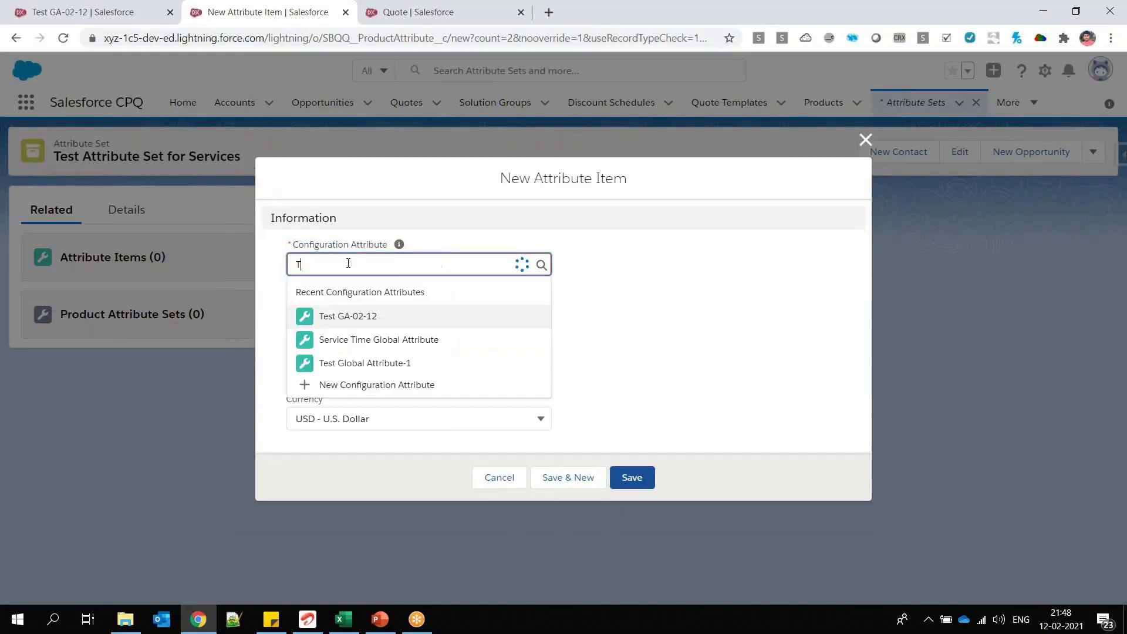
type("est GA")
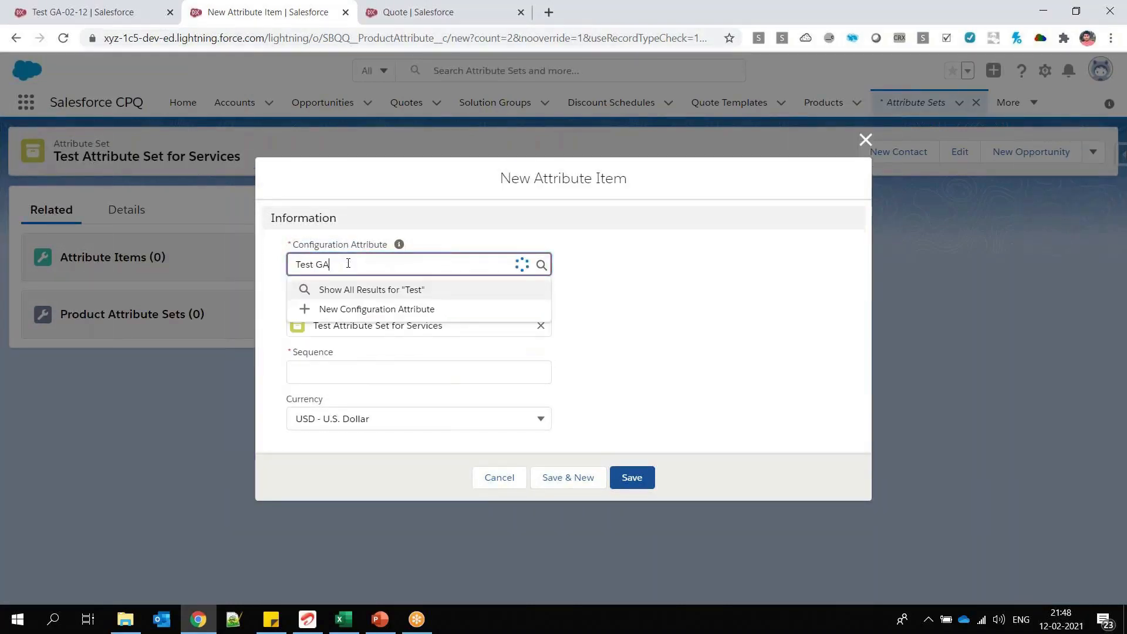
key("ctrl+a")
key("BackSpace")
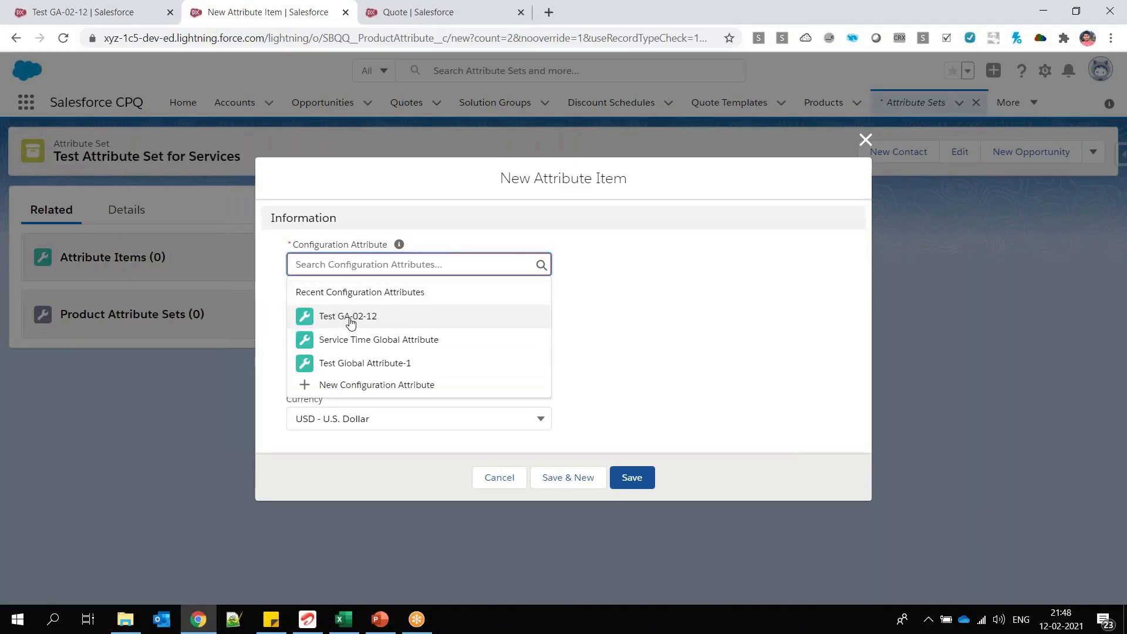
left_click(374, 326)
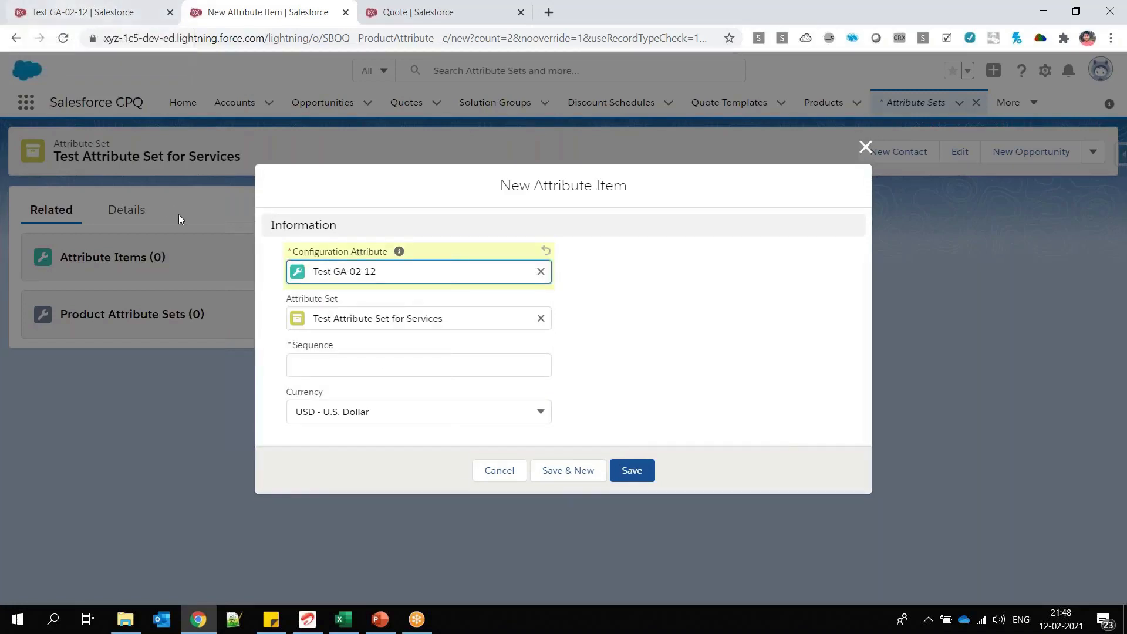
left_click(315, 364)
type("1")
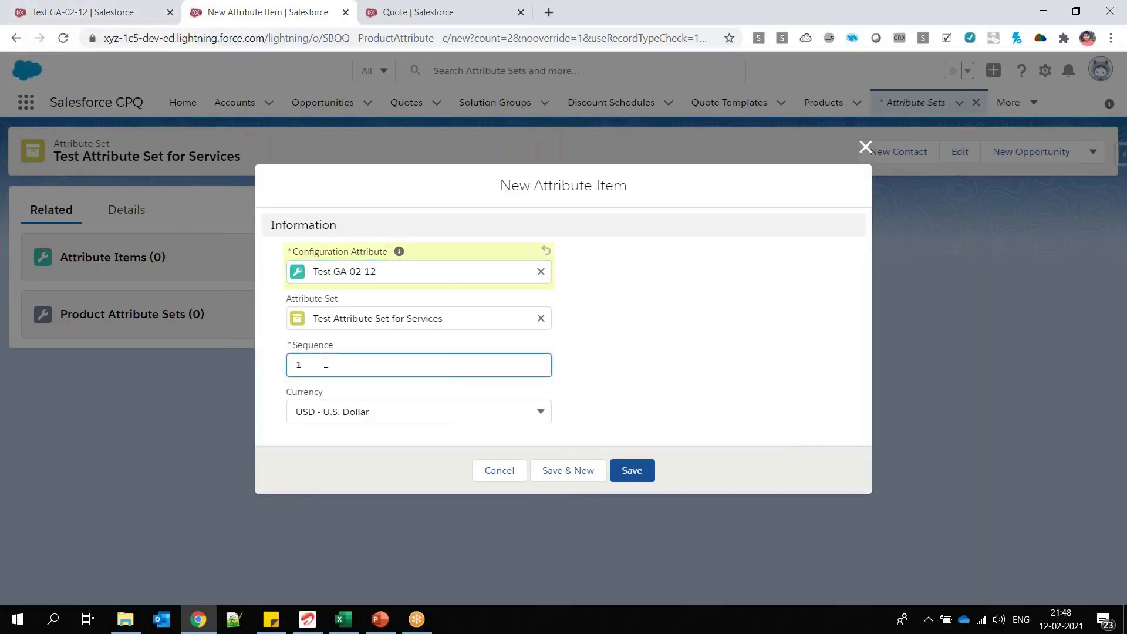
left_click(643, 471)
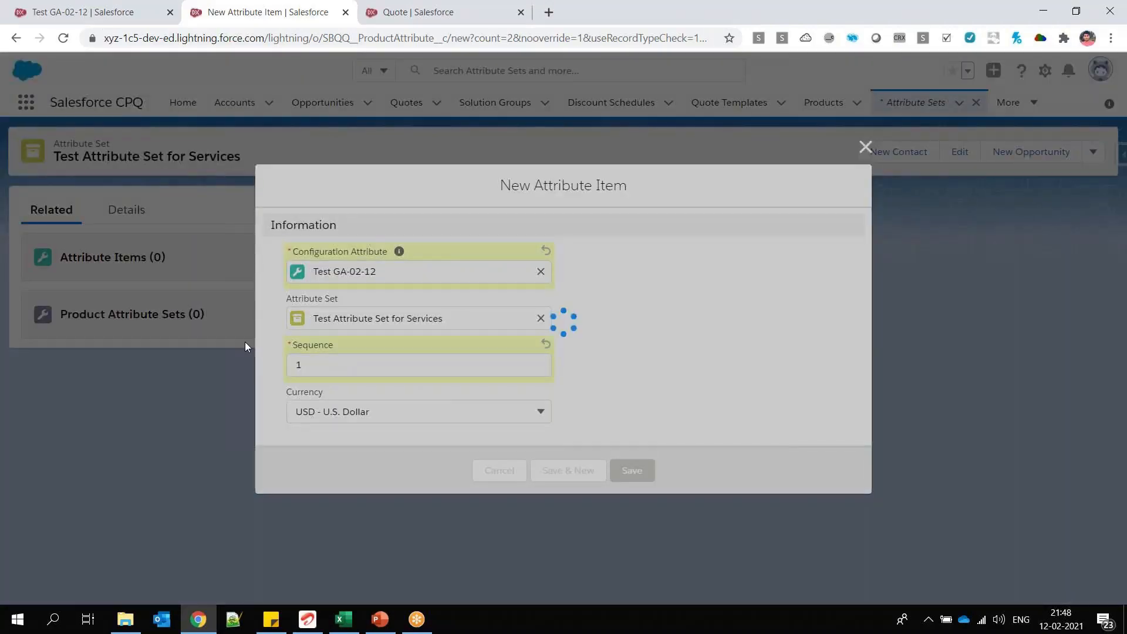
Step: Switch to Excel and select the cells E69 and E70 beside Service Start Time and Service End Time
key("alt+Tab")
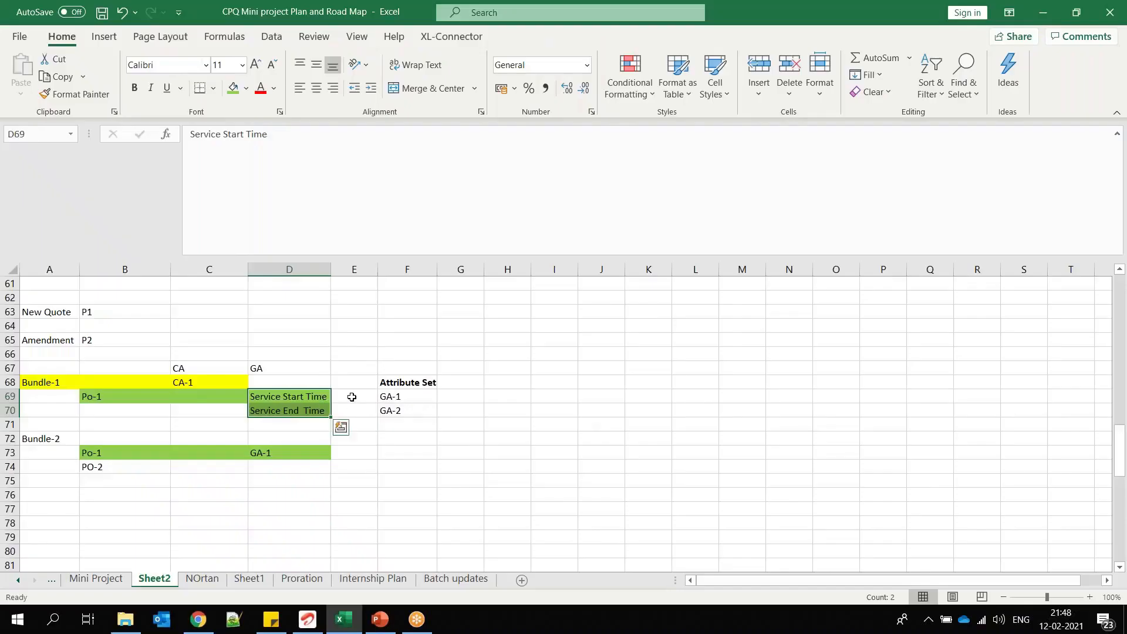
left_click(351, 398)
left_click(348, 410)
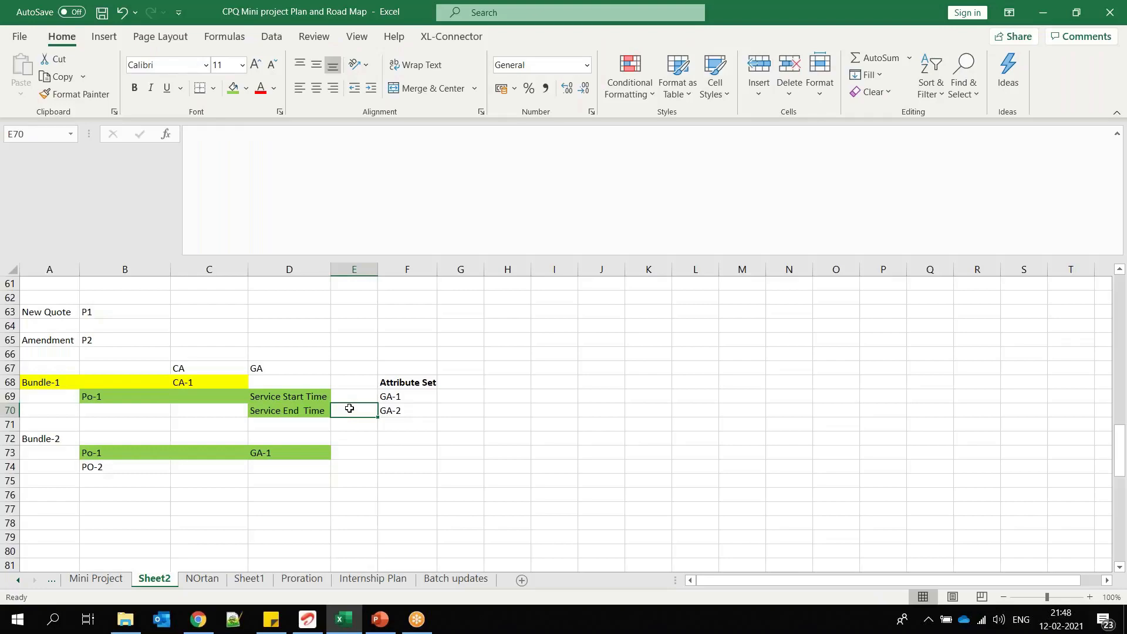
Step: Review the attribute set record in Salesforce, then the Attribute Set heading, GA-1, GA-2 and Po-1 cells in Excel
key("alt+Tab")
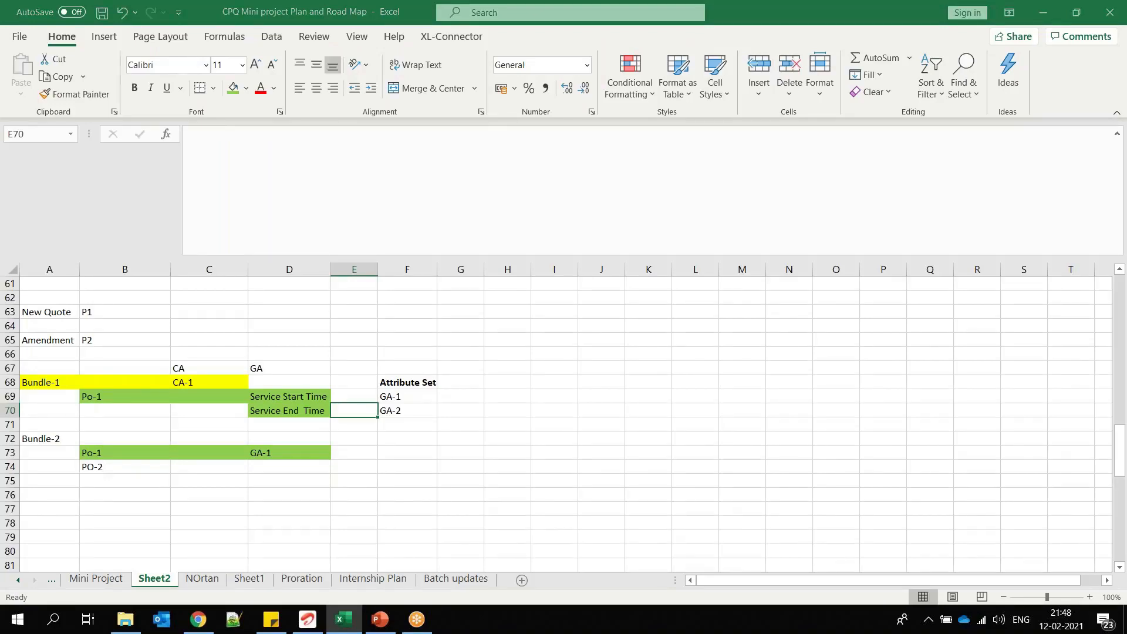
key("alt+Tab")
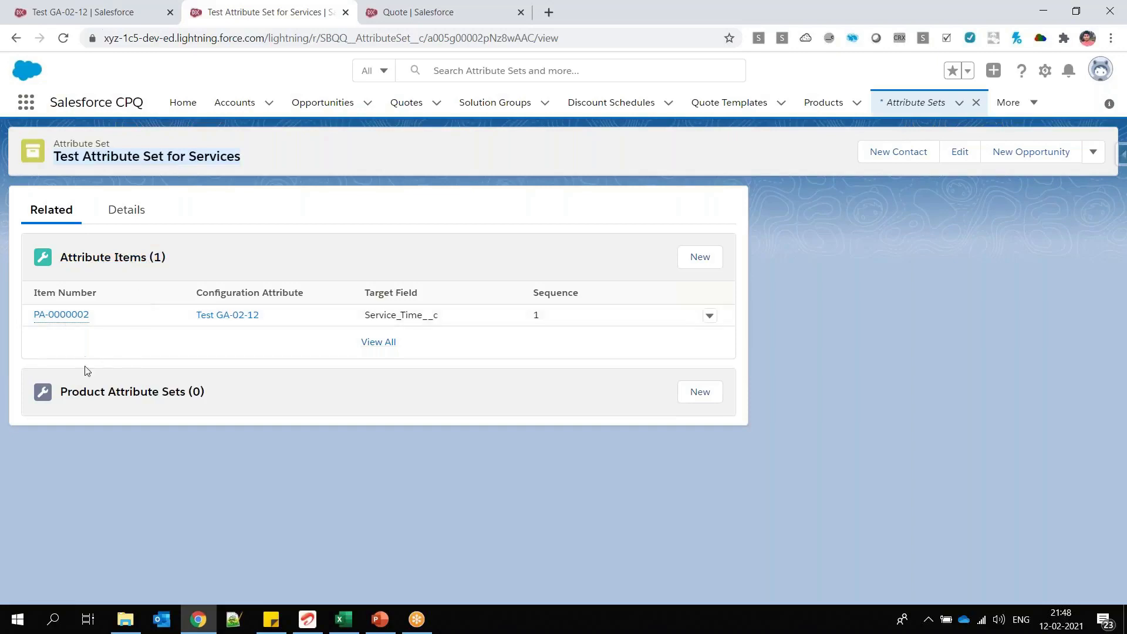
triple_click(101, 144)
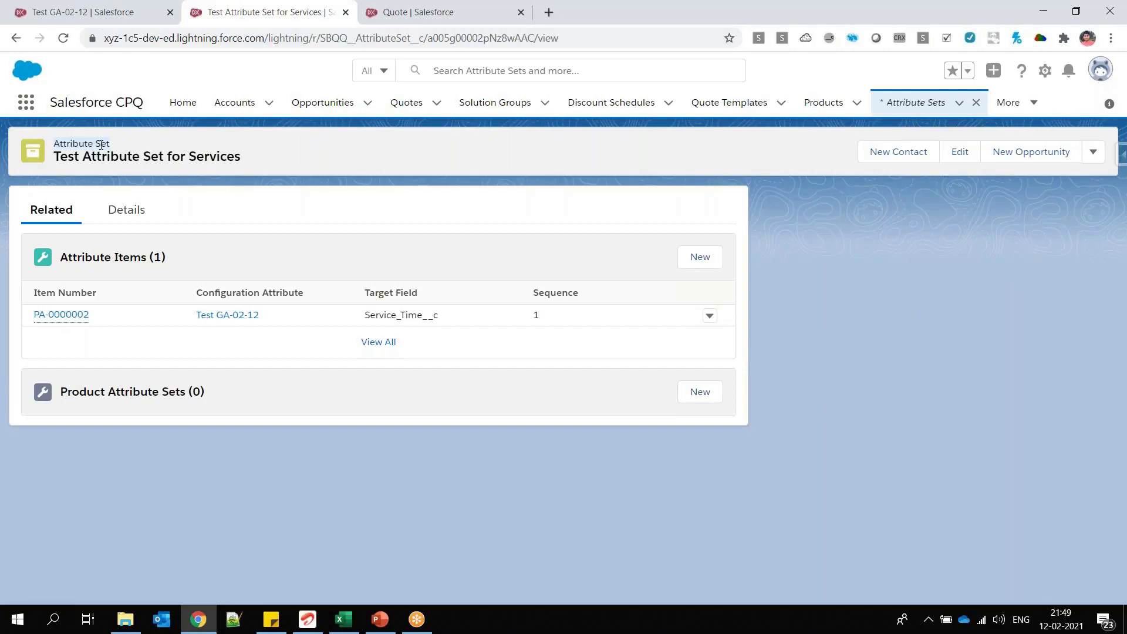
left_click(356, 616)
left_click_drag(412, 376, 419, 410)
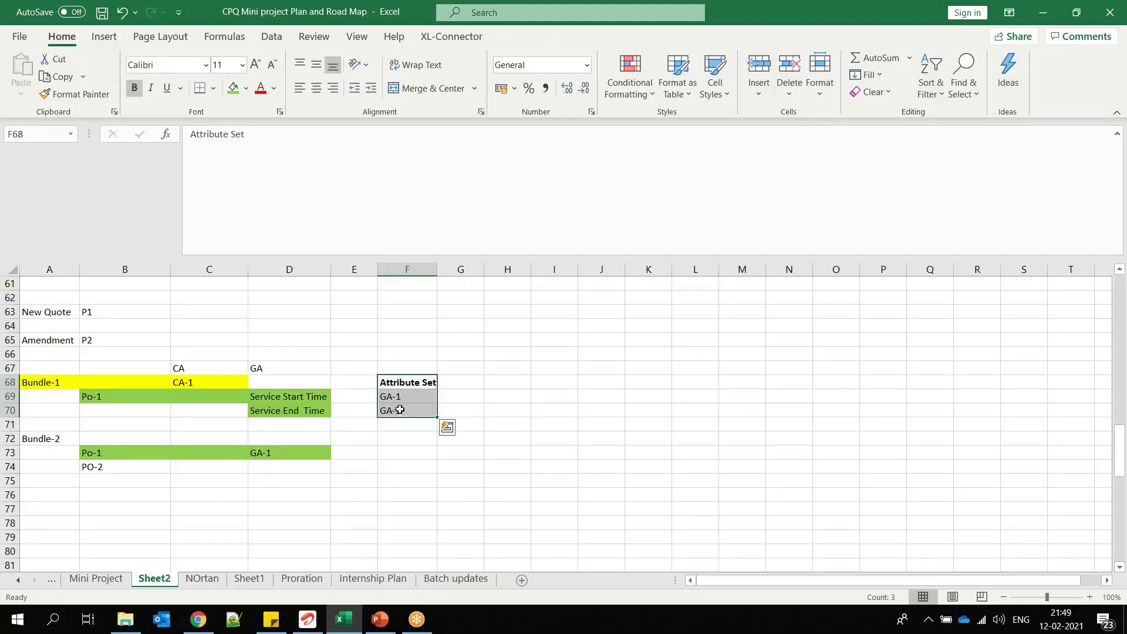
left_click(411, 383)
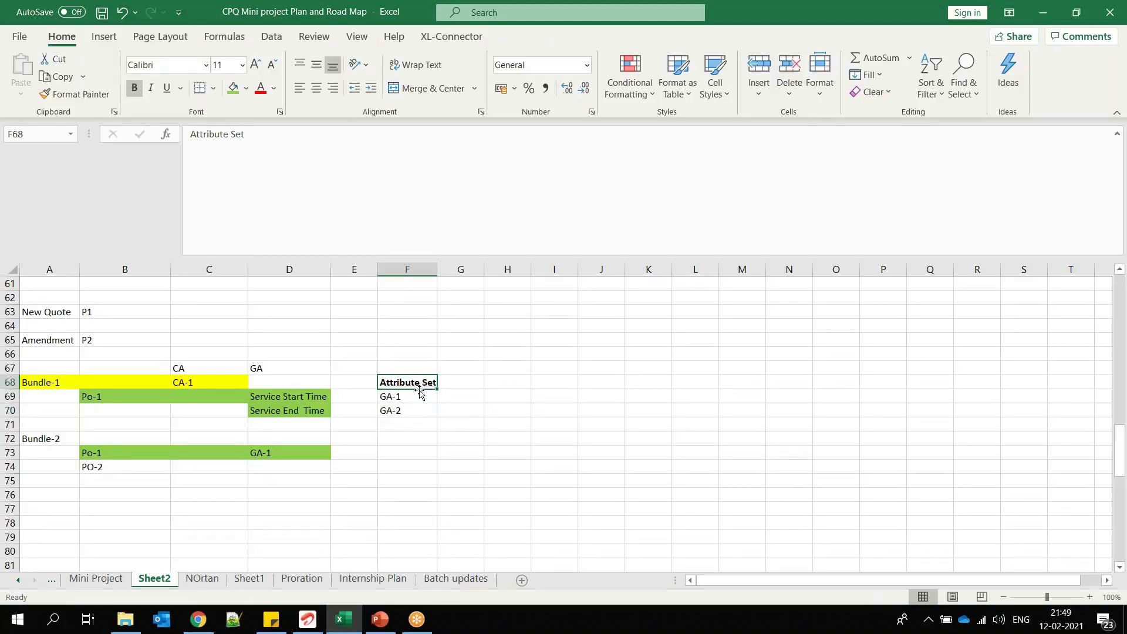
left_click(135, 397)
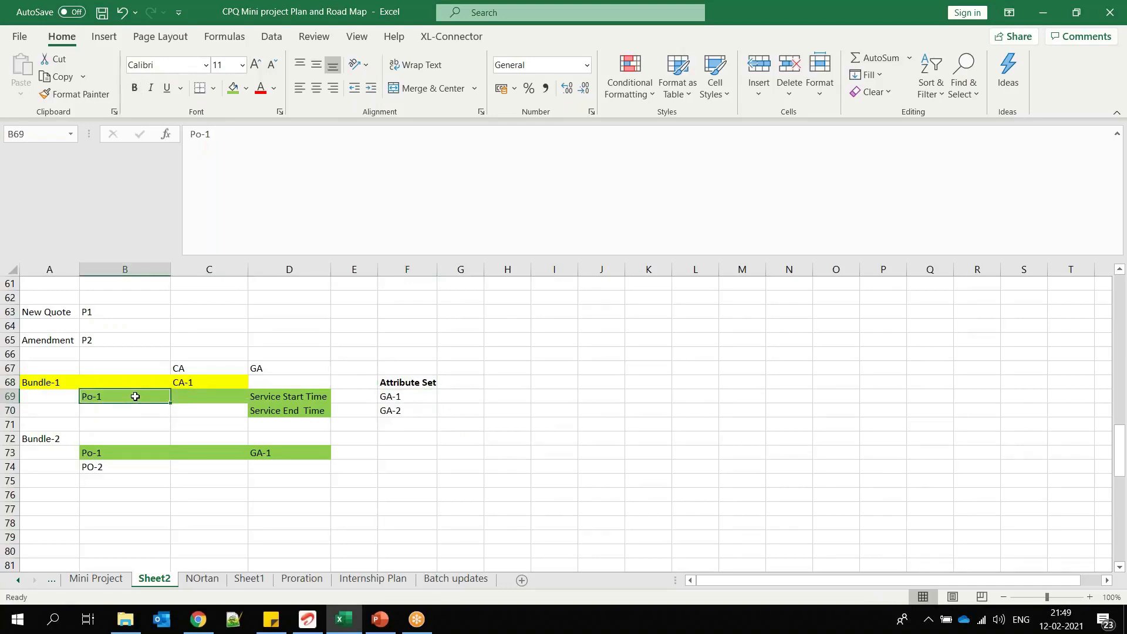
Step: Switch to Salesforce, open the Mechanical Bundle product in a separate browser tab, and select option name PO-000007 in its Options list
key("alt+Tab")
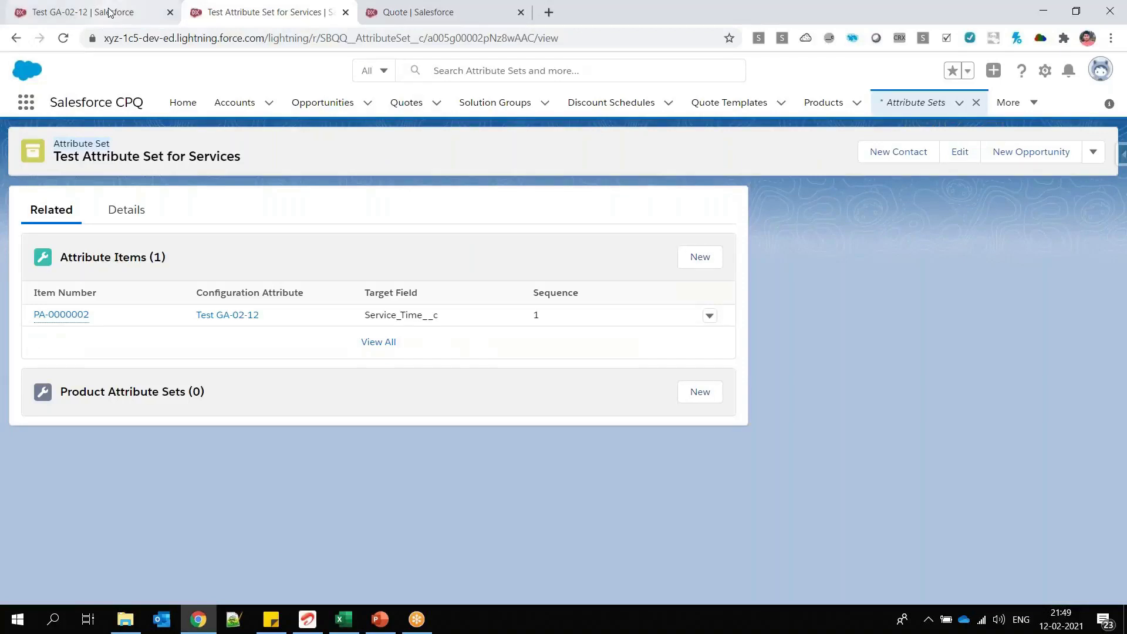
left_click(823, 103, "ctrl")
left_click_drag(379, 13, 225, 29)
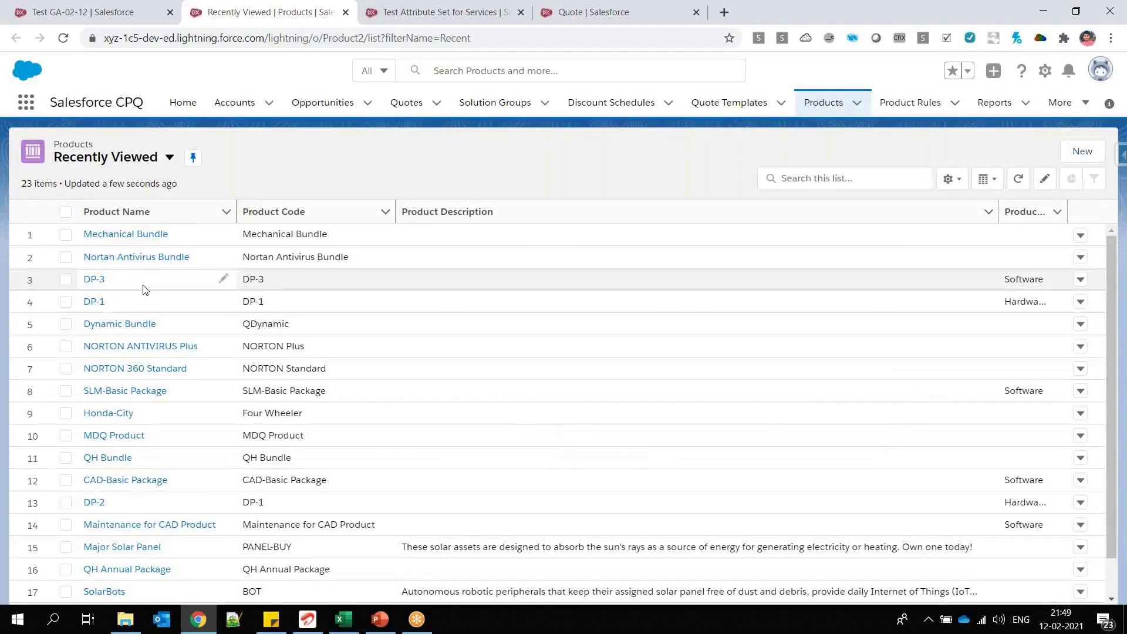
left_click(94, 280)
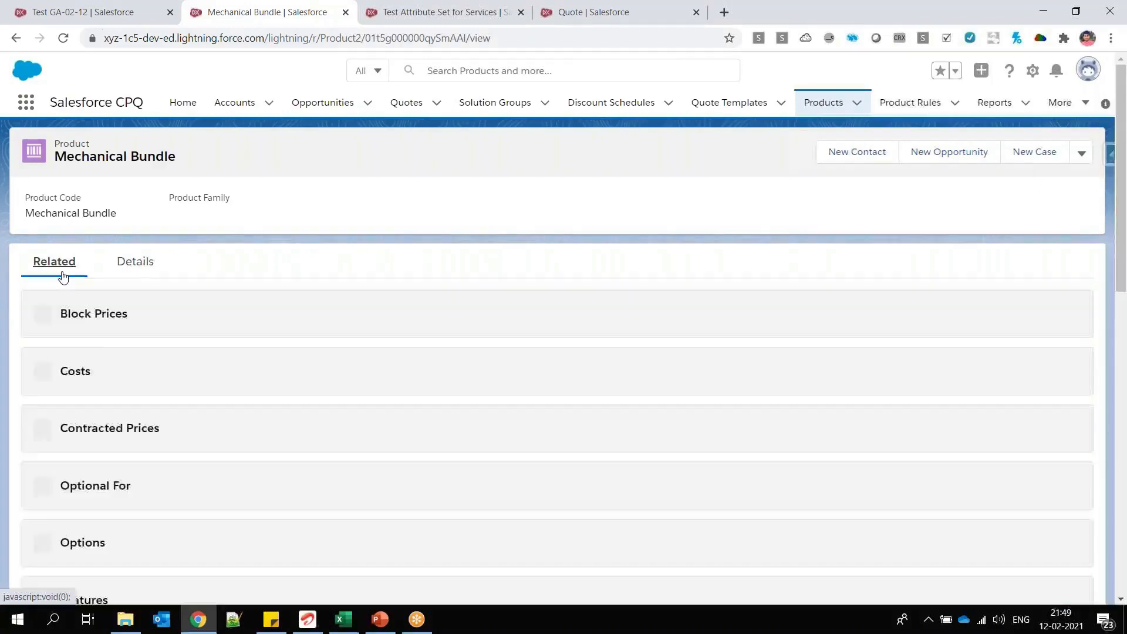
scroll(159, 370, "down", 2)
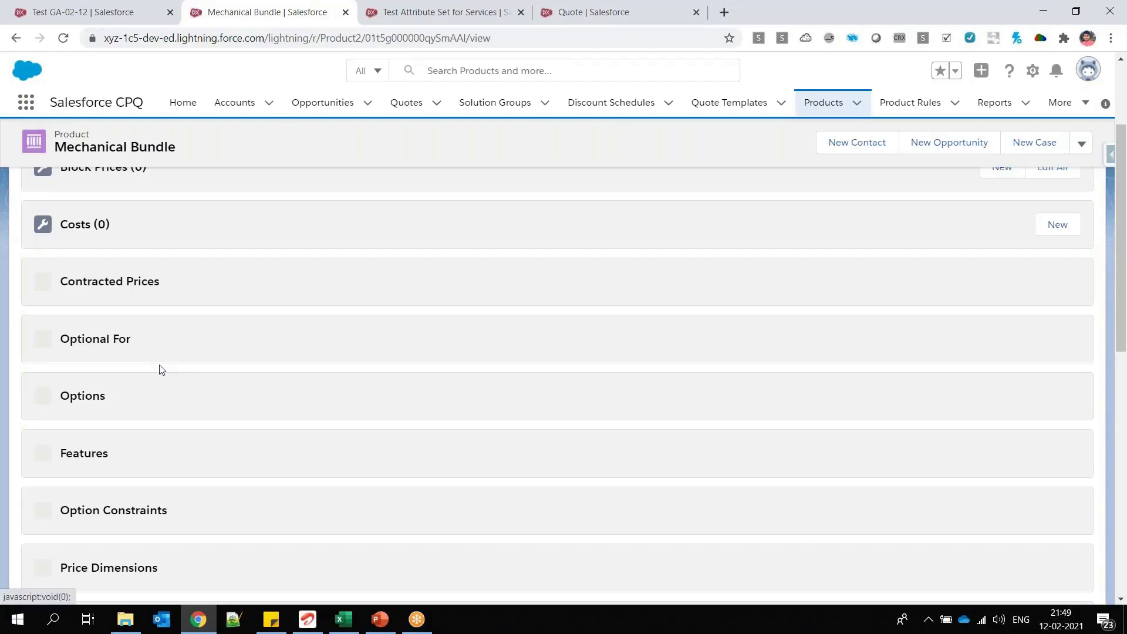
scroll(161, 370, "down", 2)
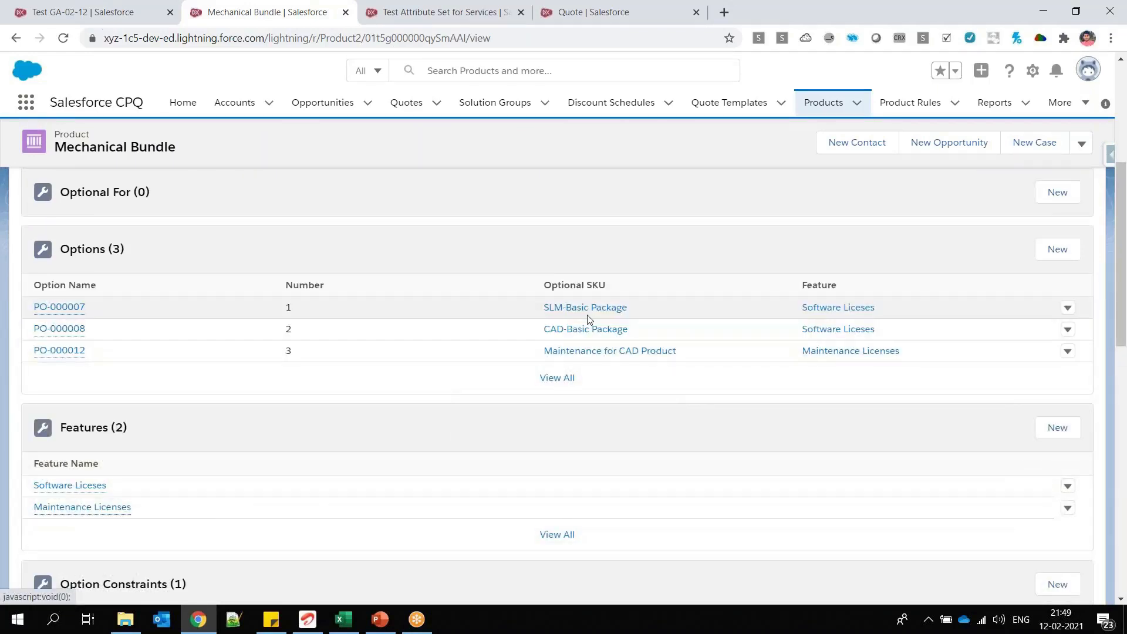
Step: Add a product attribute set to Test Attribute Set for Services with product option PO-000007 and sequence 1, and save it
left_click(388, 18)
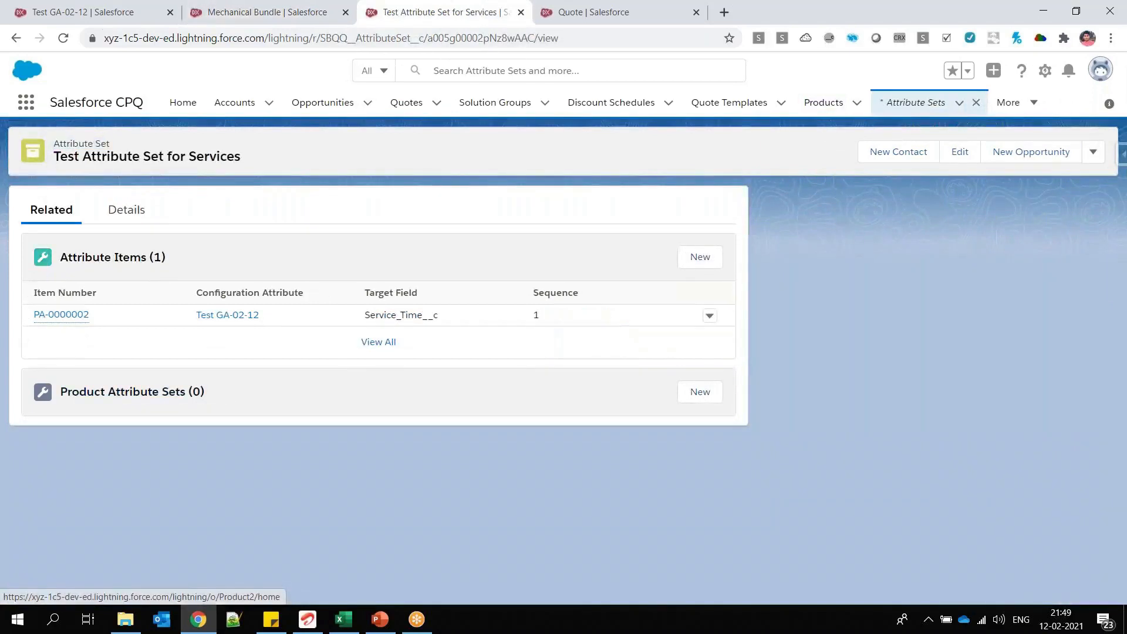
left_click(693, 396)
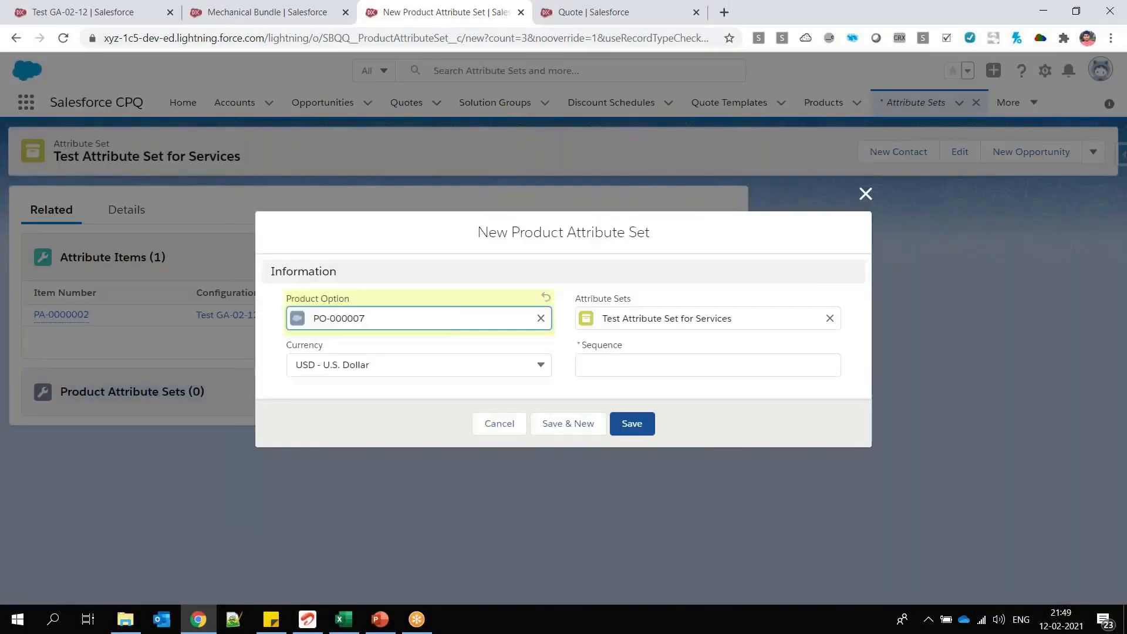
left_click(707, 364)
type("1")
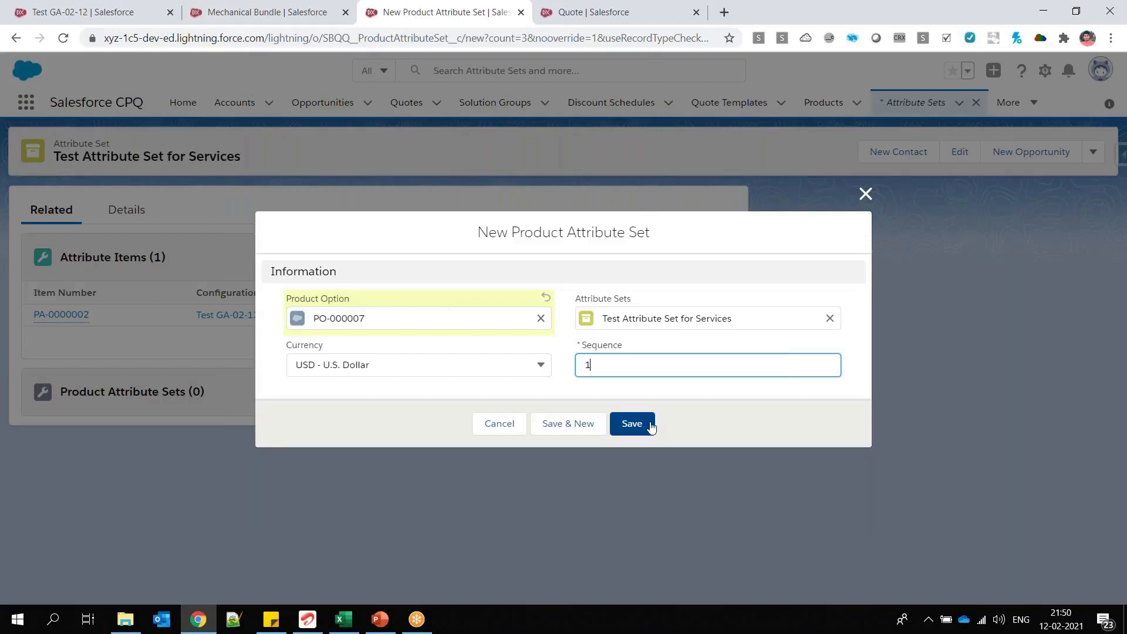
left_click(650, 427)
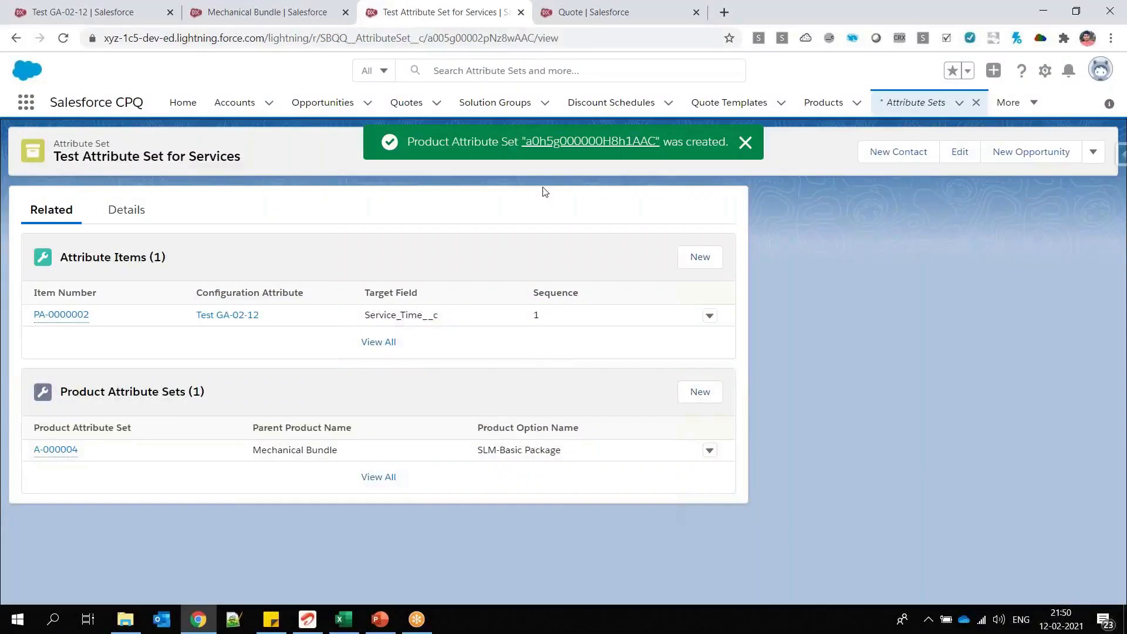
Step: Review the target field of Test GA-02-12 and place the Test Attribute Set for Services browser tab beside it
left_click(75, 14)
left_click_drag(112, 294, 33, 293)
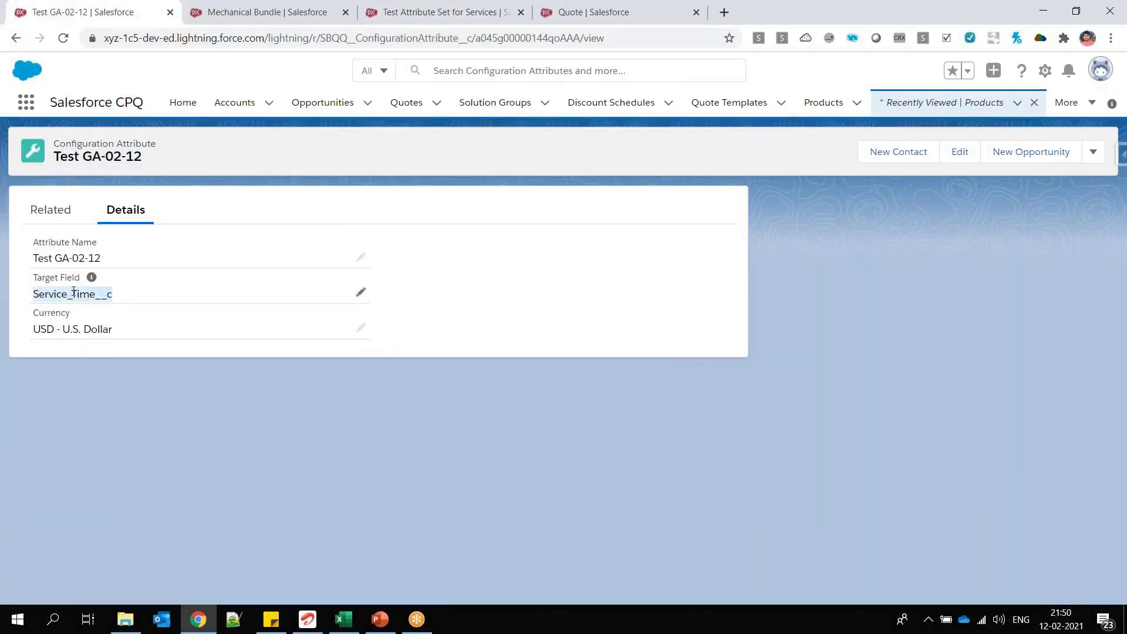
triple_click(110, 143)
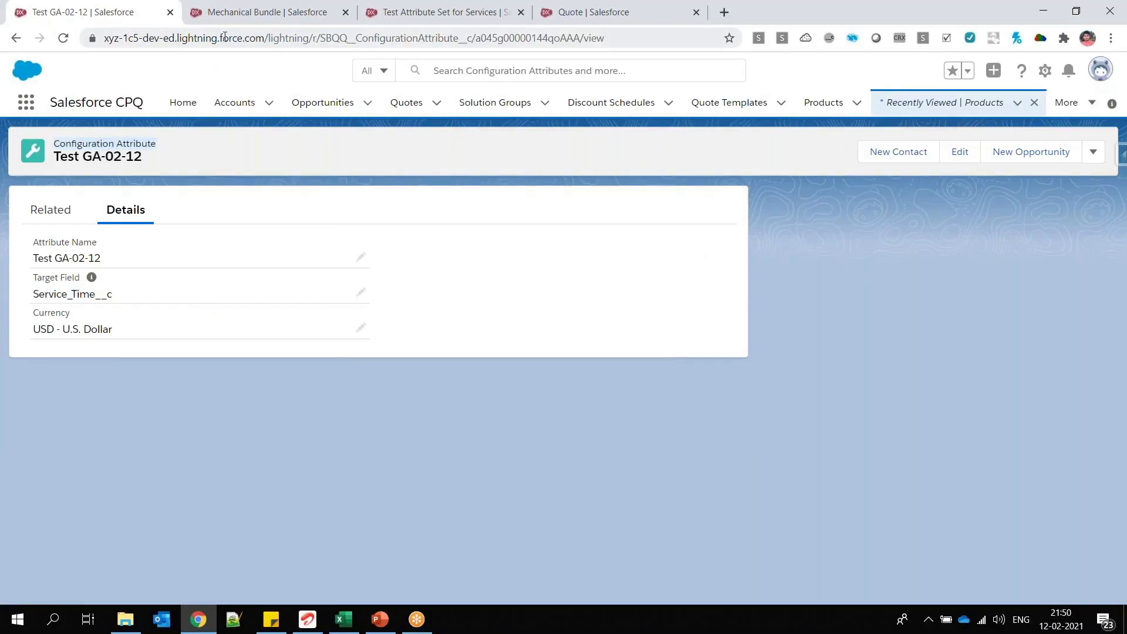
left_click_drag(392, 12, 281, 18)
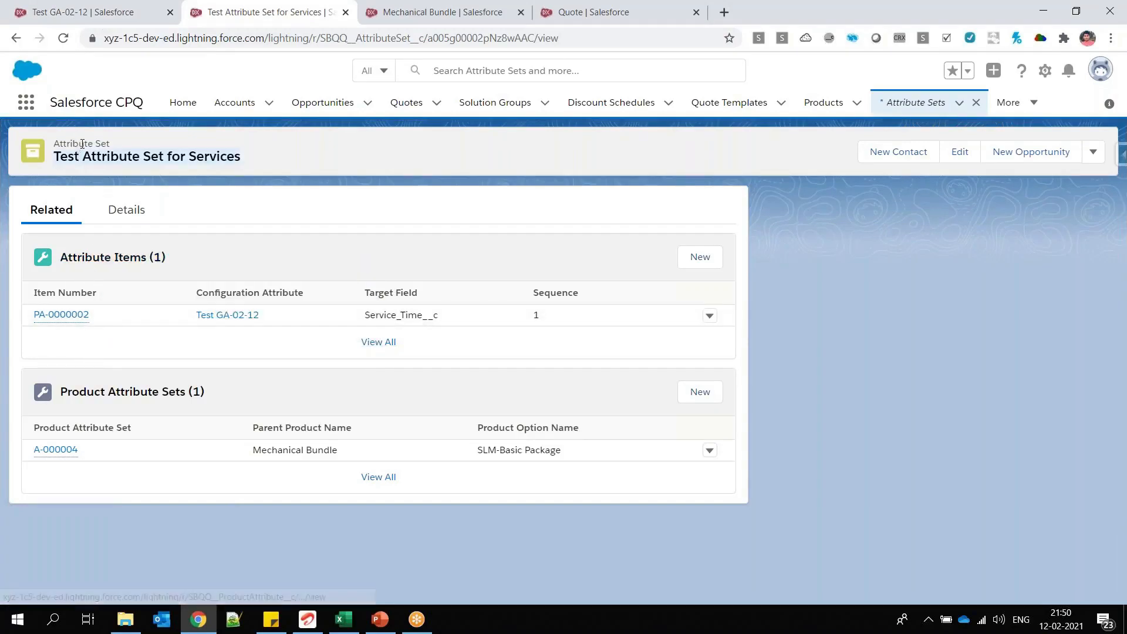
mouse_move(63, 455)
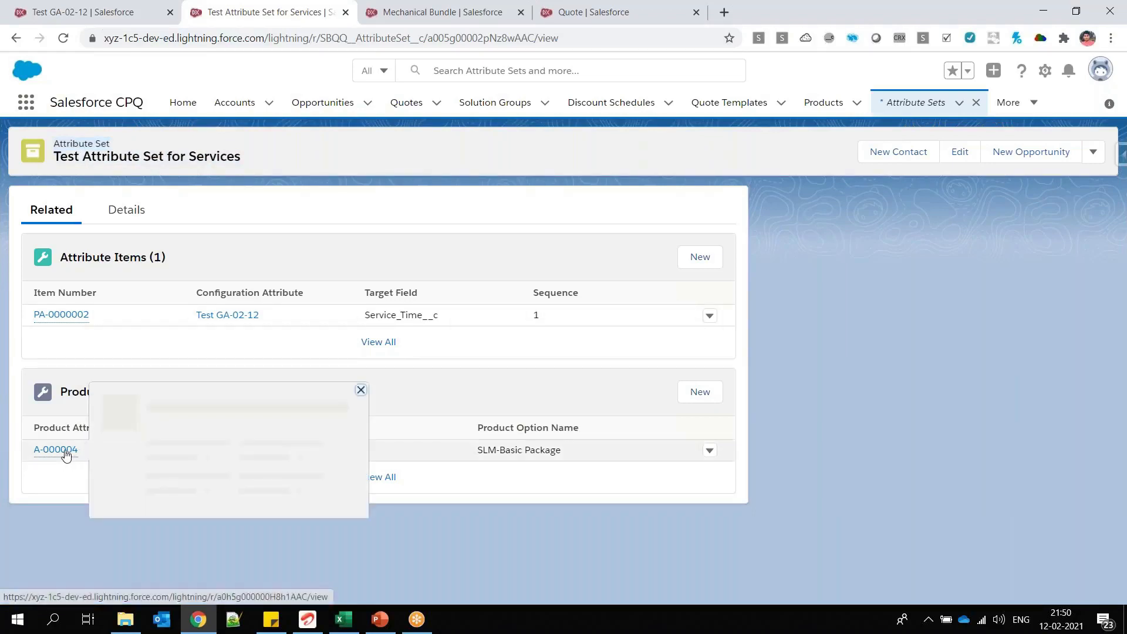
Step: Glance through the Test GA-02-12, attribute set and Mechanical Bundle pages, and close the Mechanical Bundle browser tab
left_click(134, 14)
left_click(458, 13)
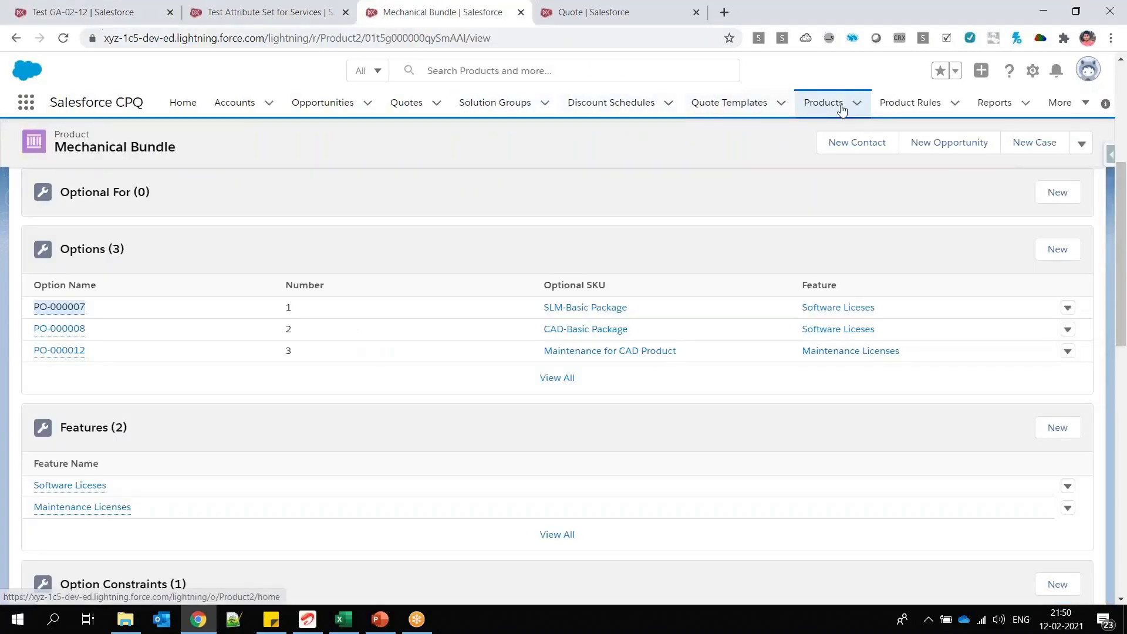
left_click(267, 13)
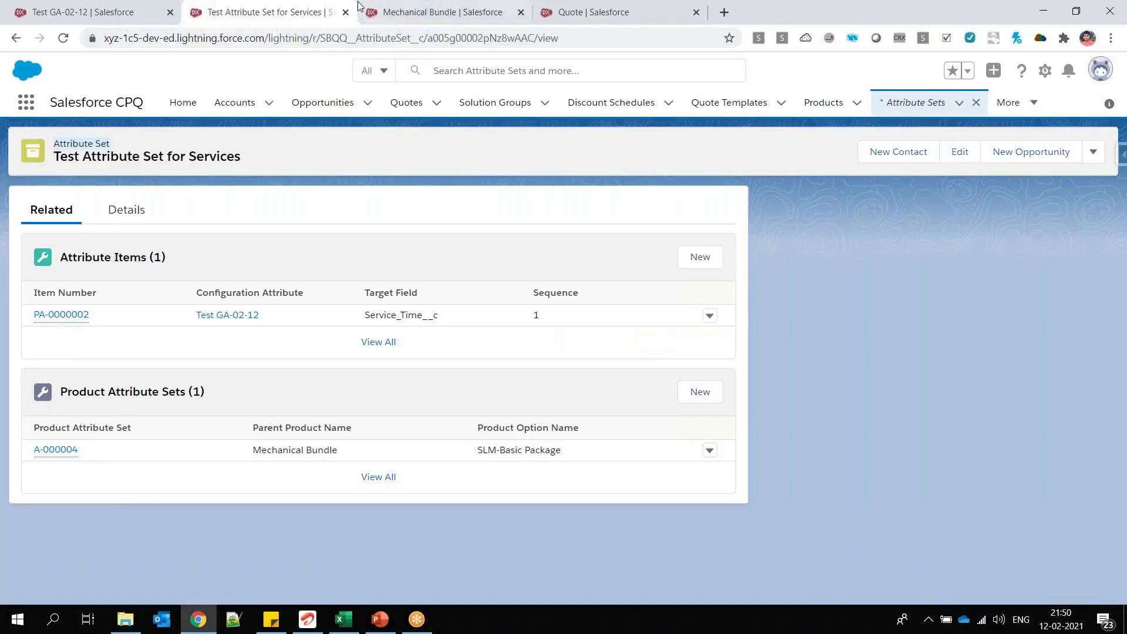
left_click(378, 13)
right_click(381, 17)
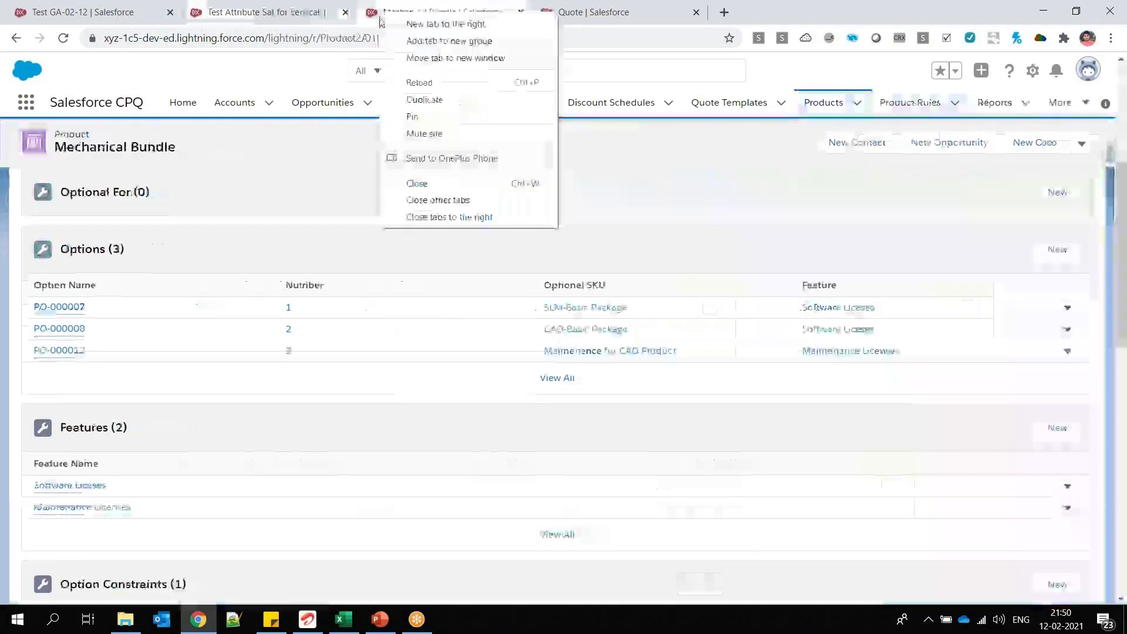
left_click(417, 184)
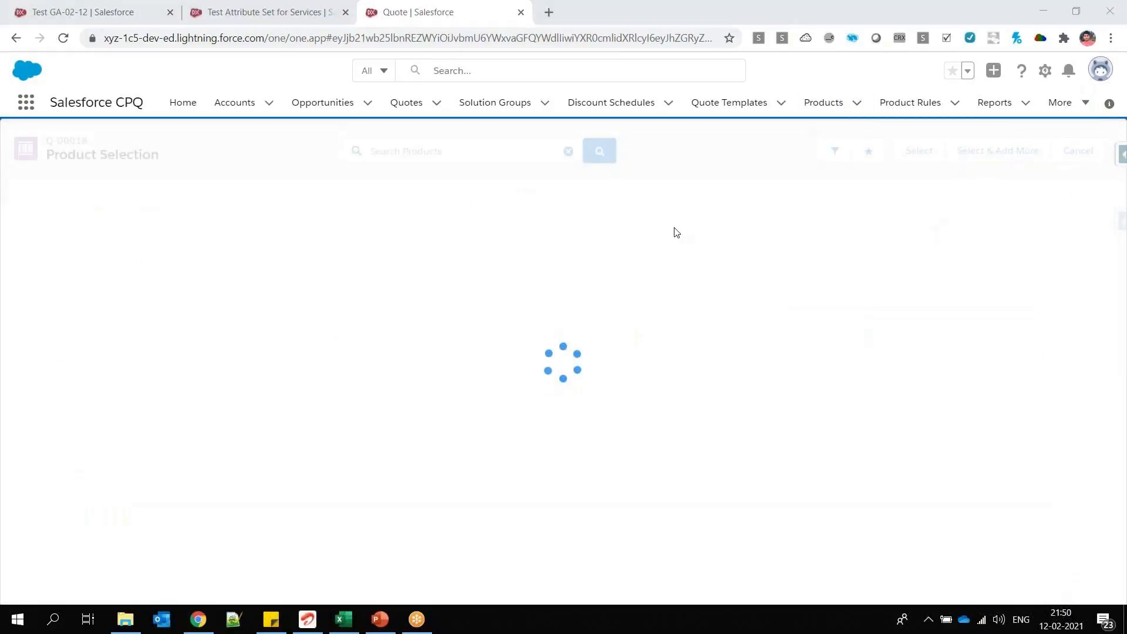
Step: Review the SLM-Basic Package product option in the attribute set and the Service_Time__c target field of Test GA-02-12
left_click(270, 11)
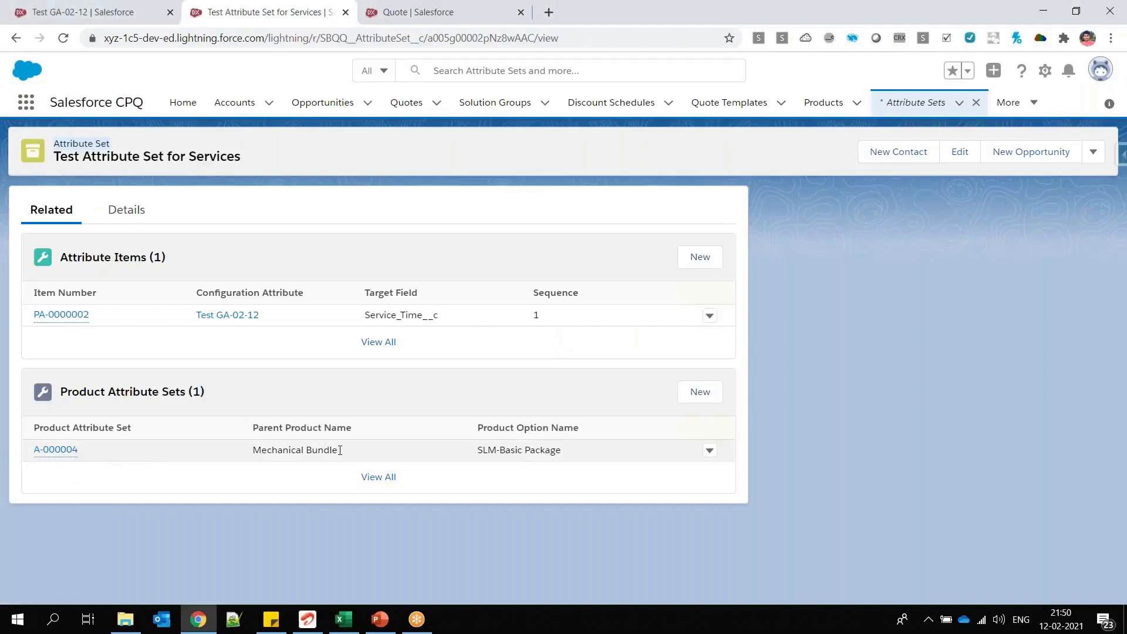
left_click_drag(477, 451, 561, 450)
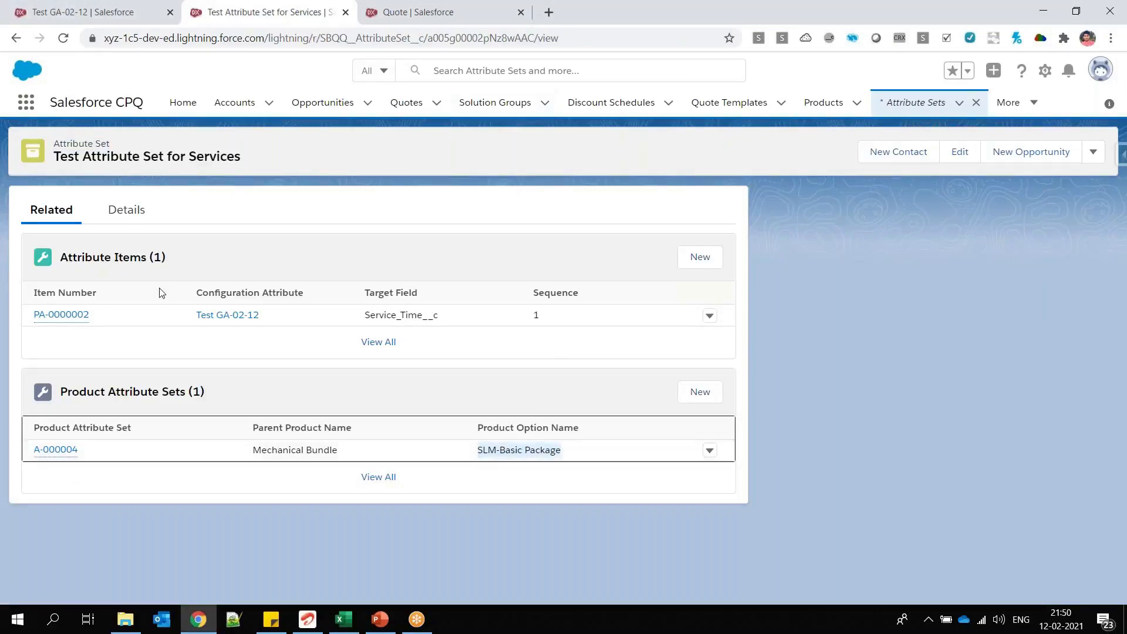
left_click(66, 12)
left_click_drag(113, 293, 34, 293)
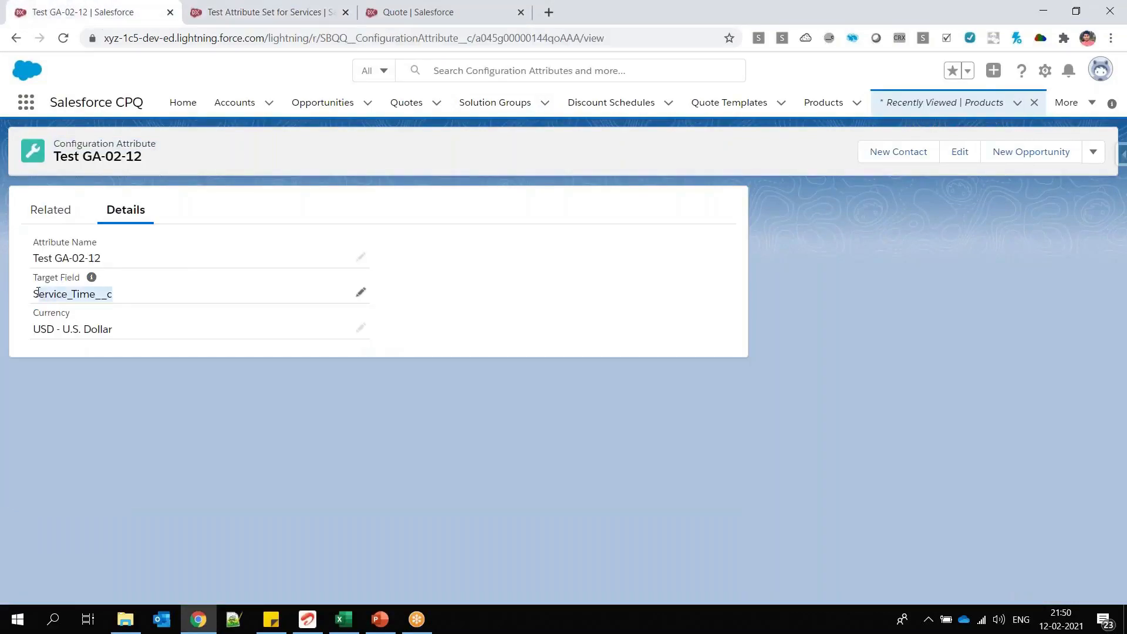
Step: Select Mechanical Bundle in the quote's product selection and open its configuration
left_click(456, 15)
left_click(12, 379)
left_click(902, 156)
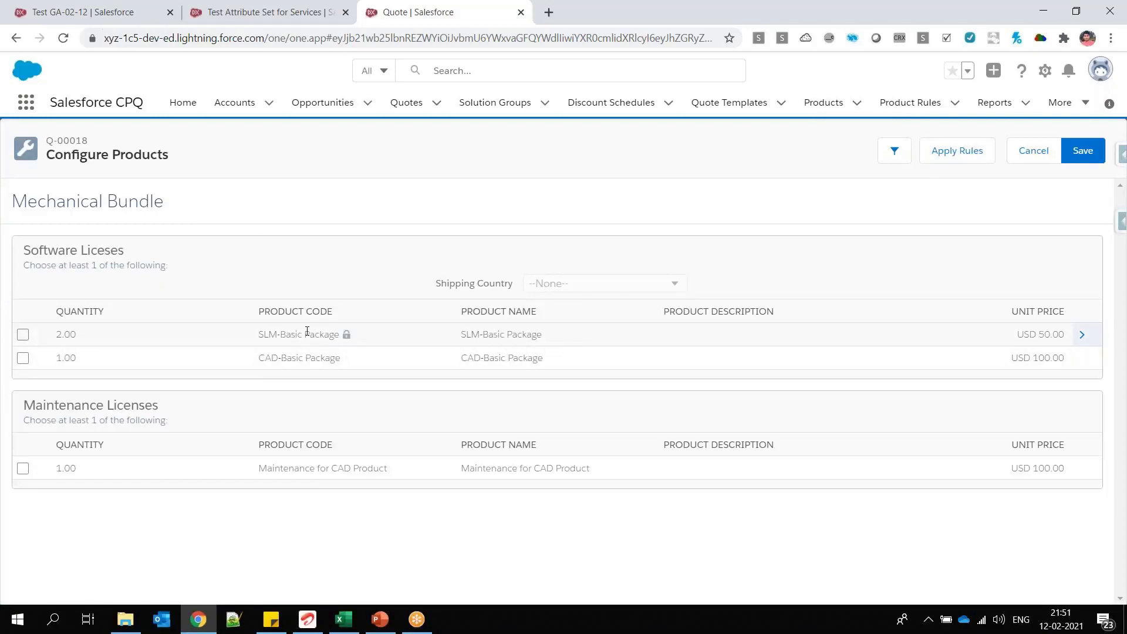
Step: Expand the attributes of the SLM-Basic Package option and set its Service Time to 2/12/2021
left_click(1115, 228)
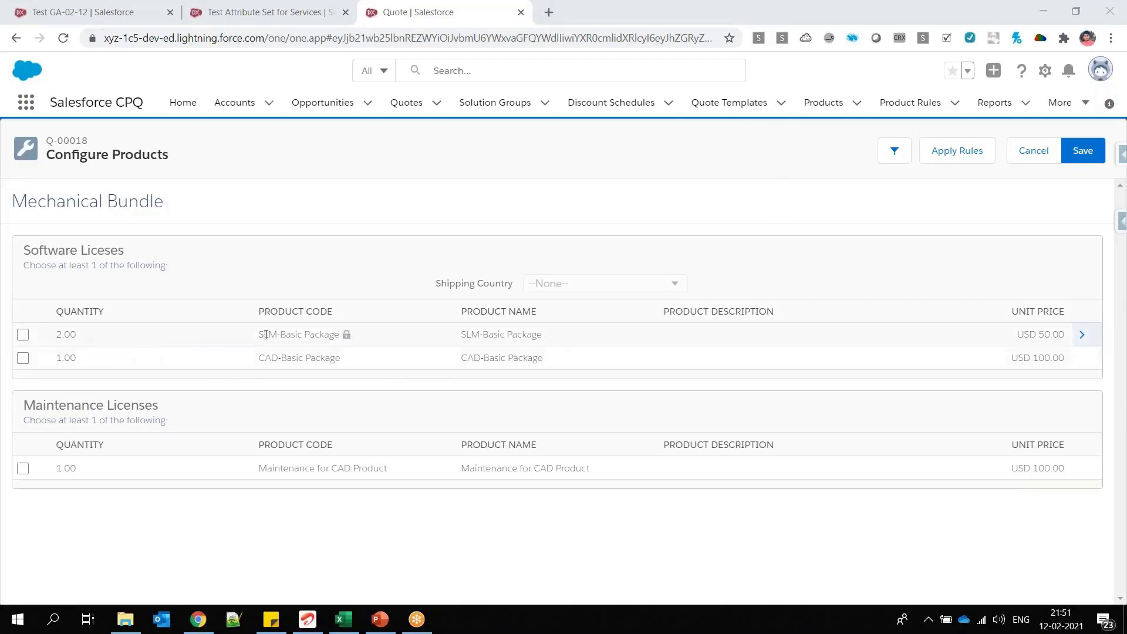
left_click_drag(266, 334, 339, 336)
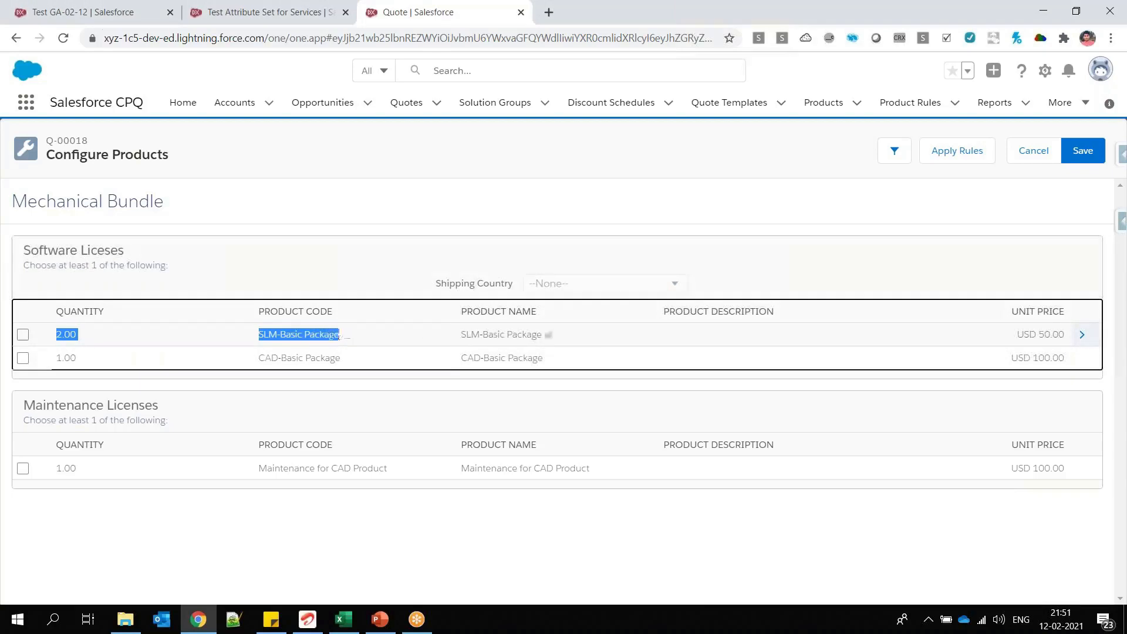
left_click(1085, 340)
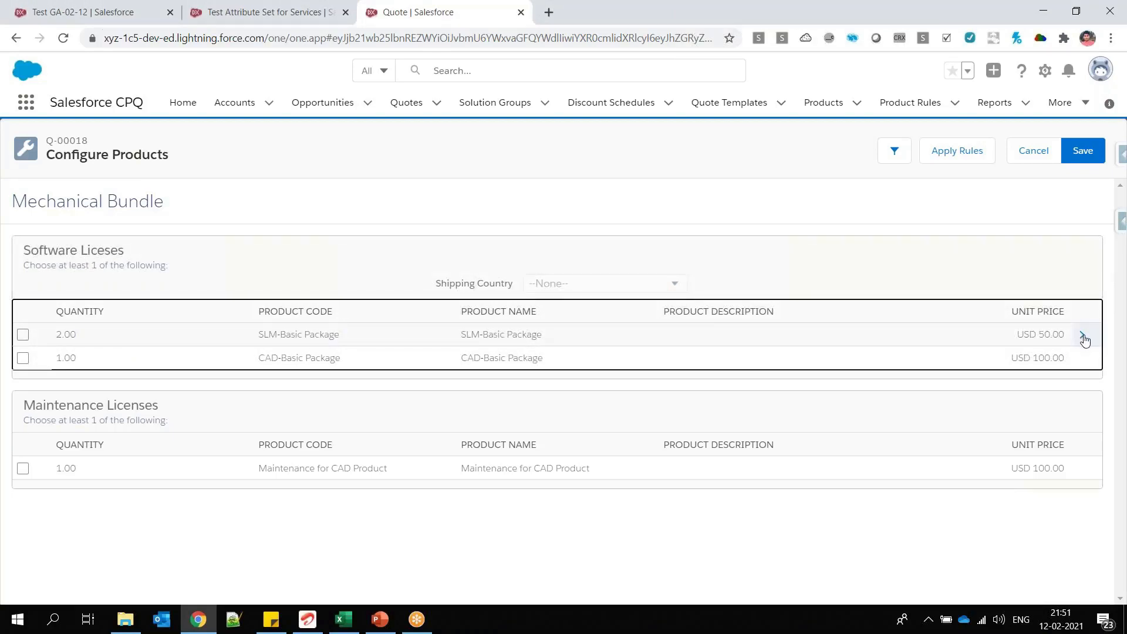
left_click_drag(42, 381, 88, 379)
left_click(86, 393)
left_click(135, 397)
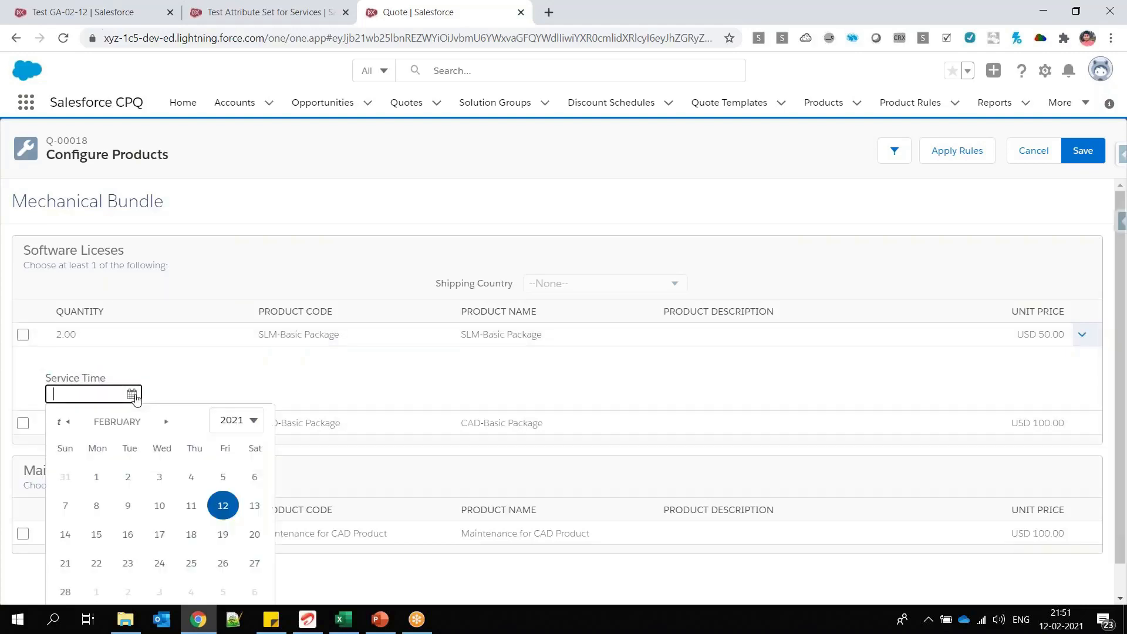
left_click(223, 505)
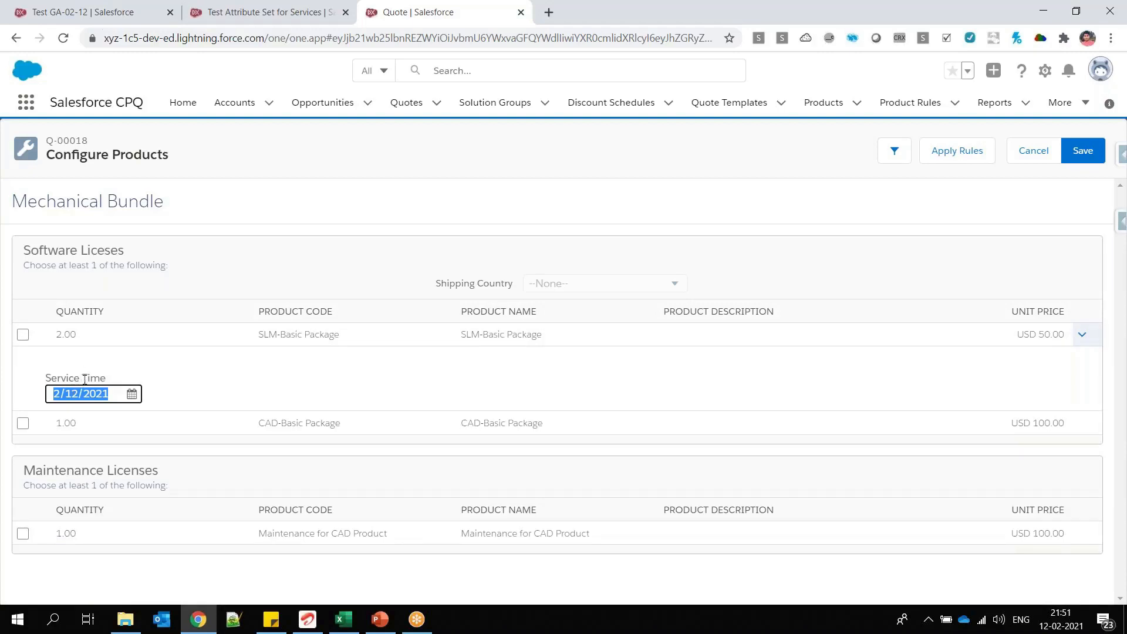
Step: Open the Nortan Antivirus Bundle product from the product list and bring its Options list into view
left_click(99, 13)
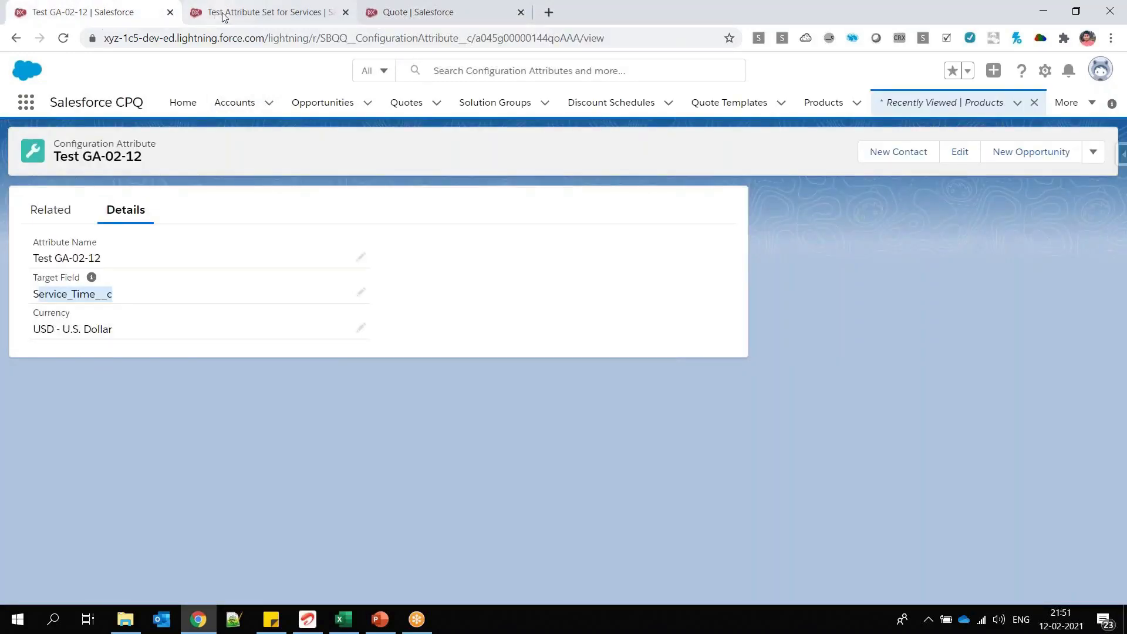
left_click(847, 103)
key("ctrl+3")
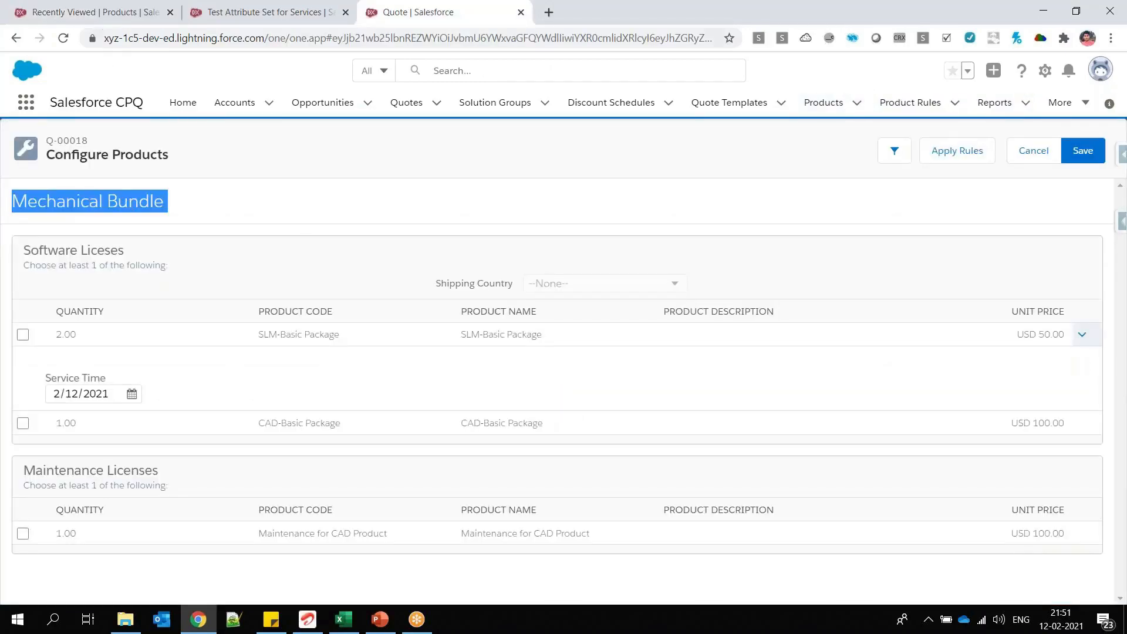
left_click(107, 14)
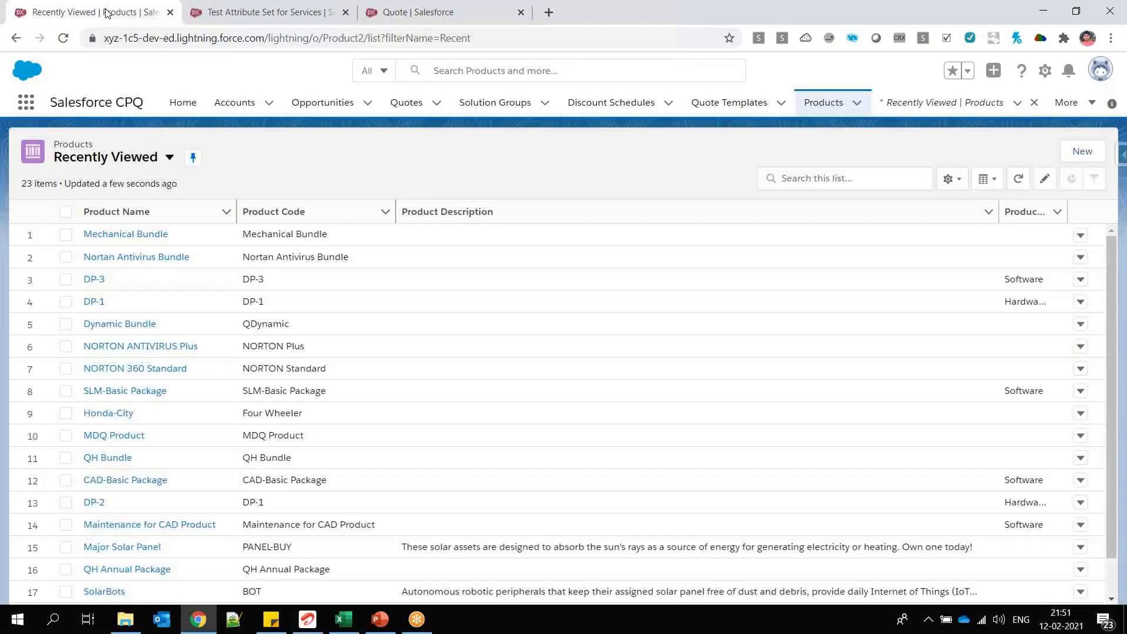
left_click(124, 258)
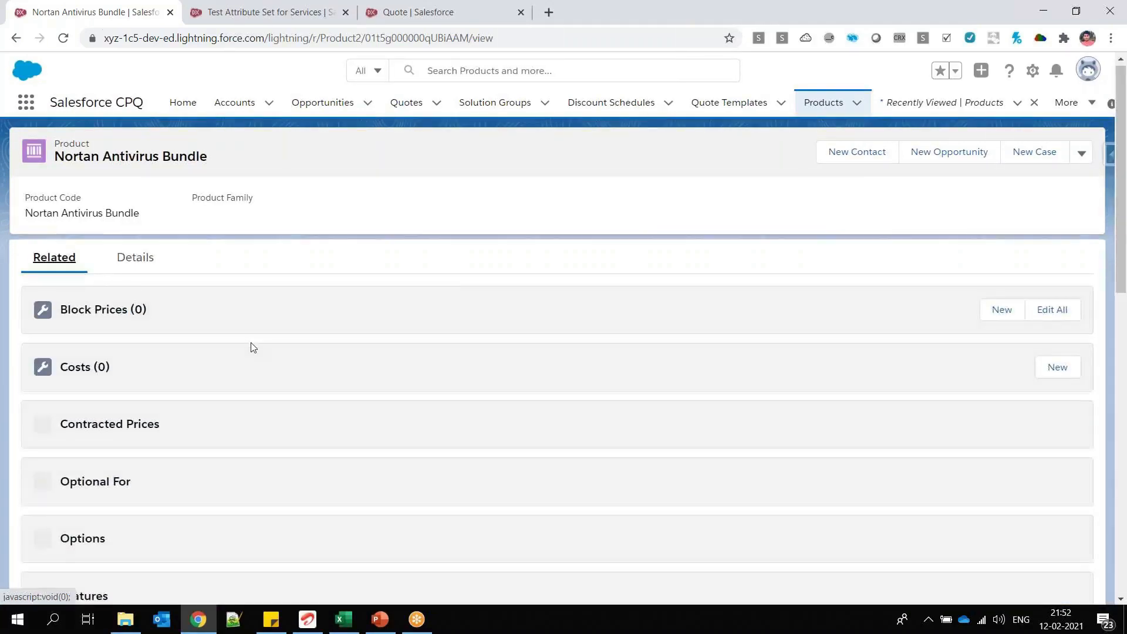
scroll(251, 342, "down", 2)
scroll(252, 346, "down", 1)
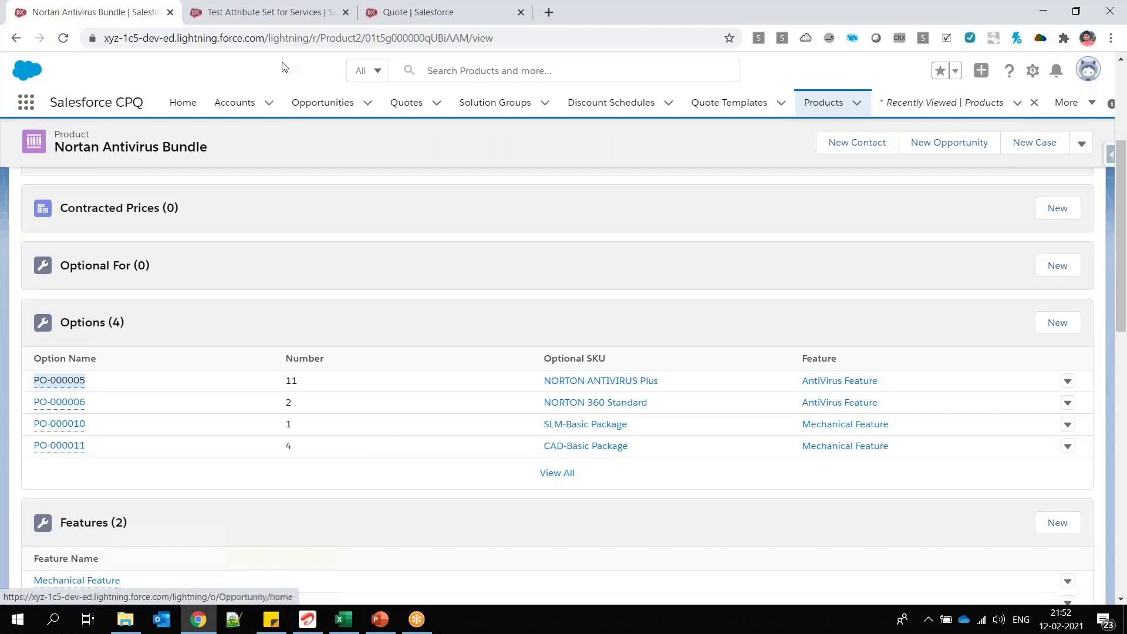
Step: Add a product attribute set to Test Attribute Set for Services with product option PO-000005 and sequence 2
left_click(270, 12)
left_click(132, 17)
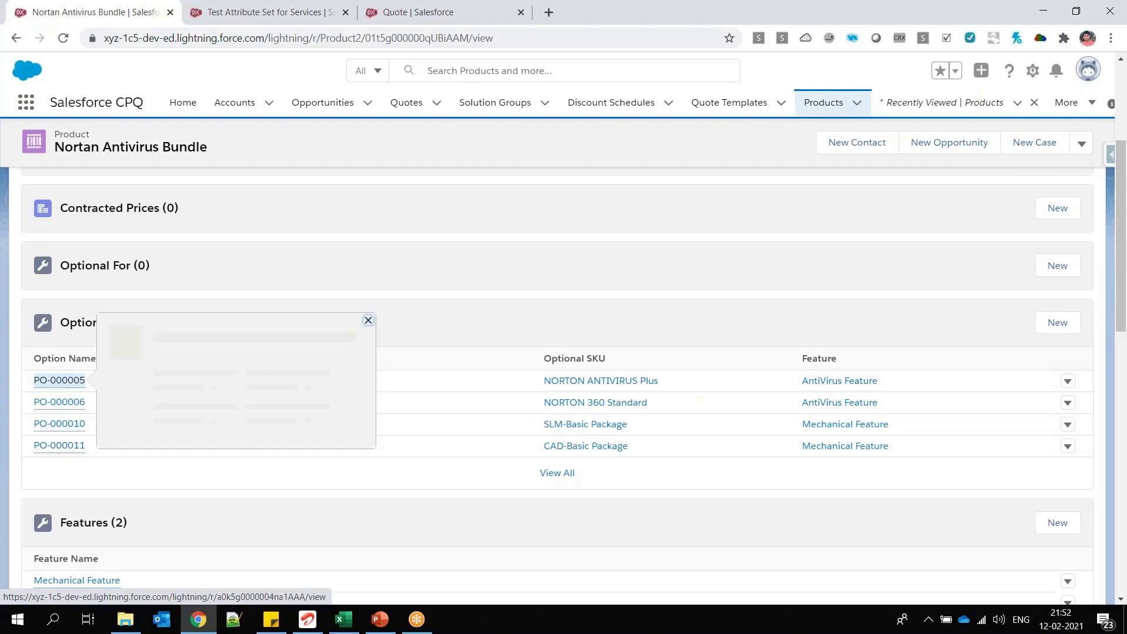
left_click(292, 14)
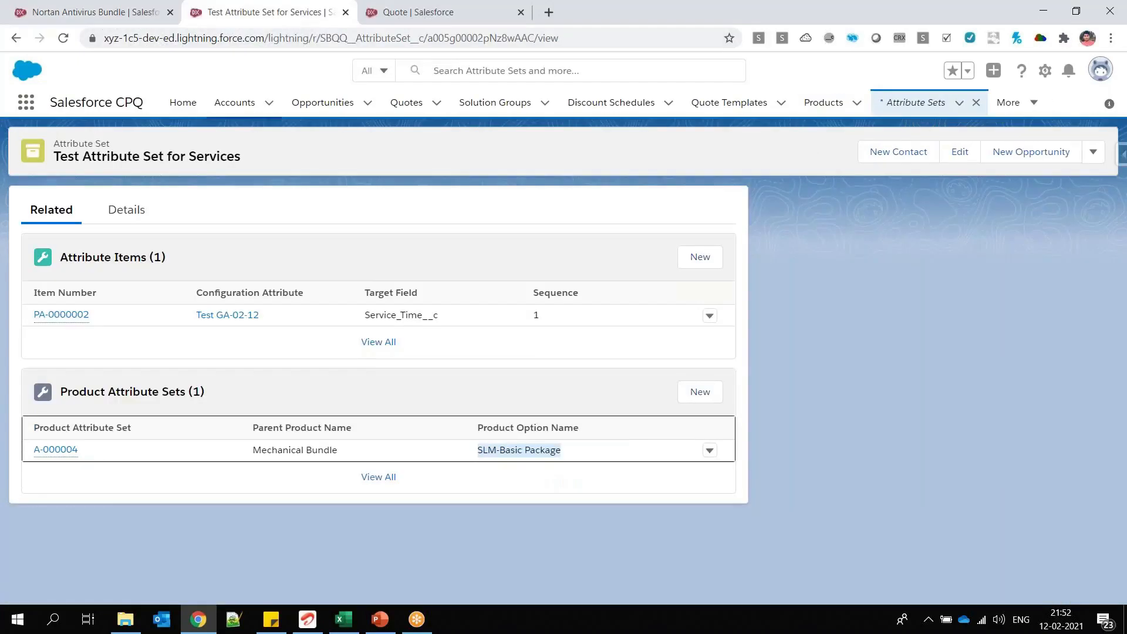
triple_click(103, 144)
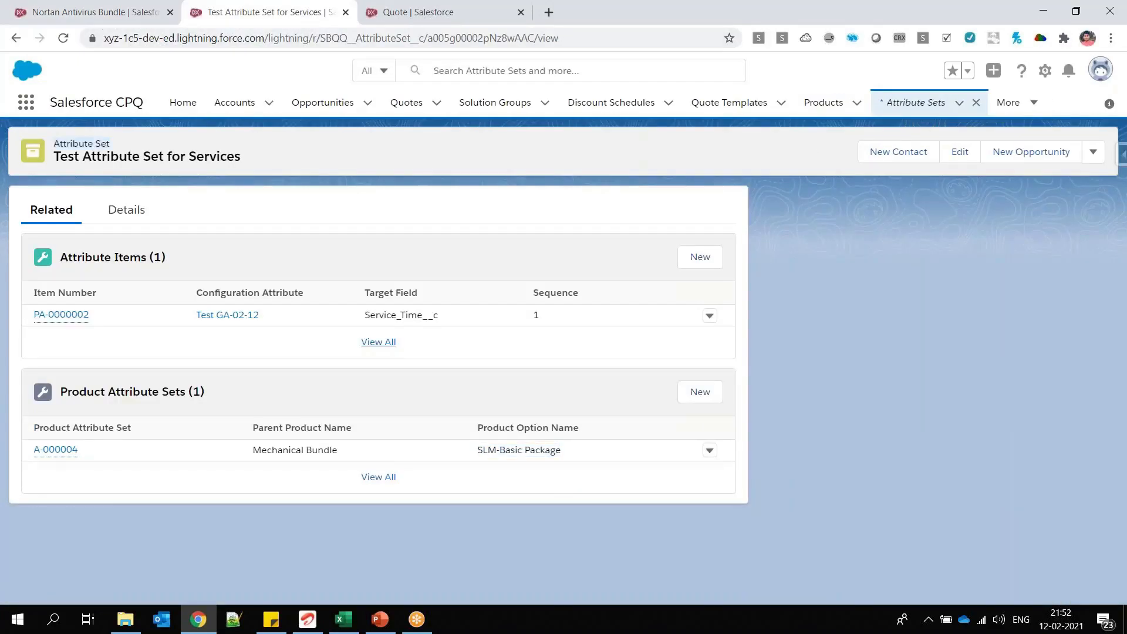
left_click(700, 392)
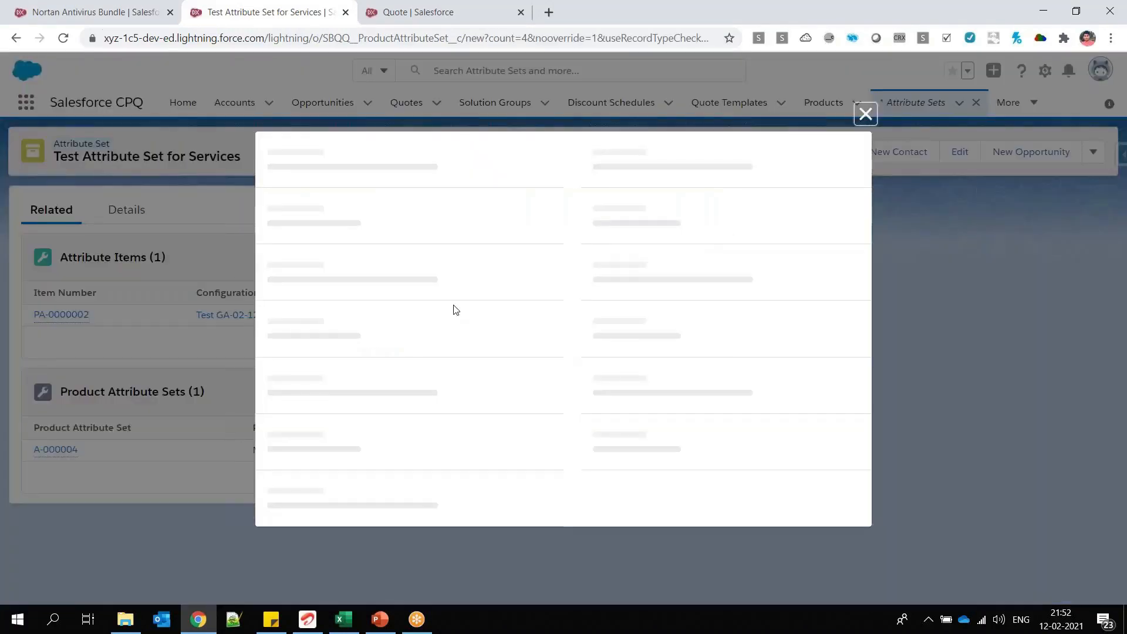
left_click(415, 311)
type("PO-000005")
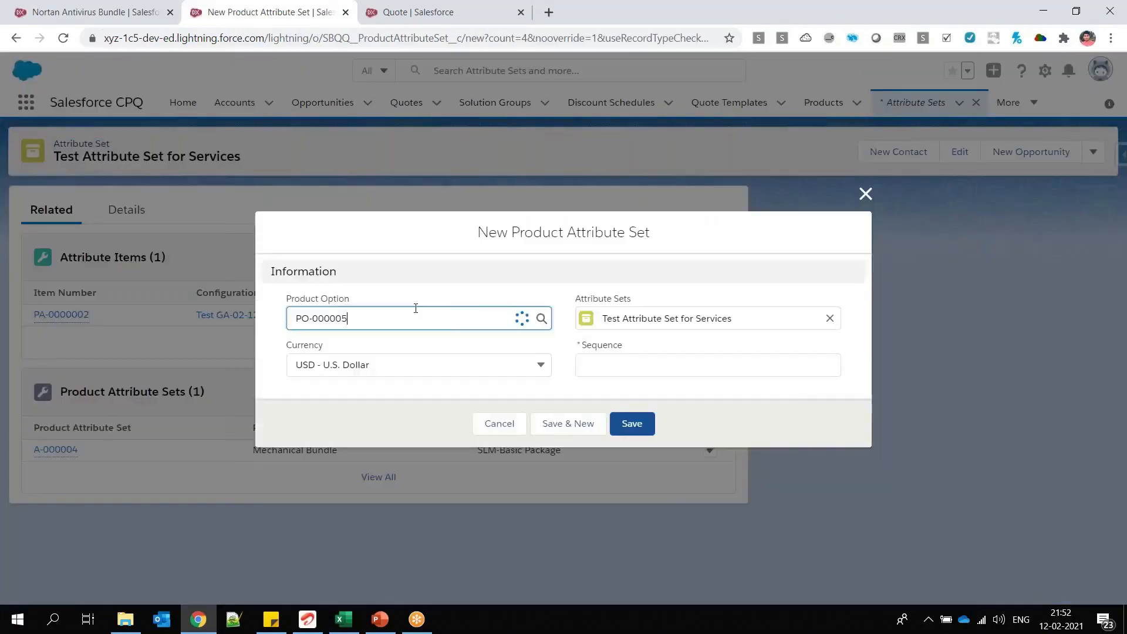
left_click(377, 371)
left_click(594, 368)
type("2")
left_click(632, 423)
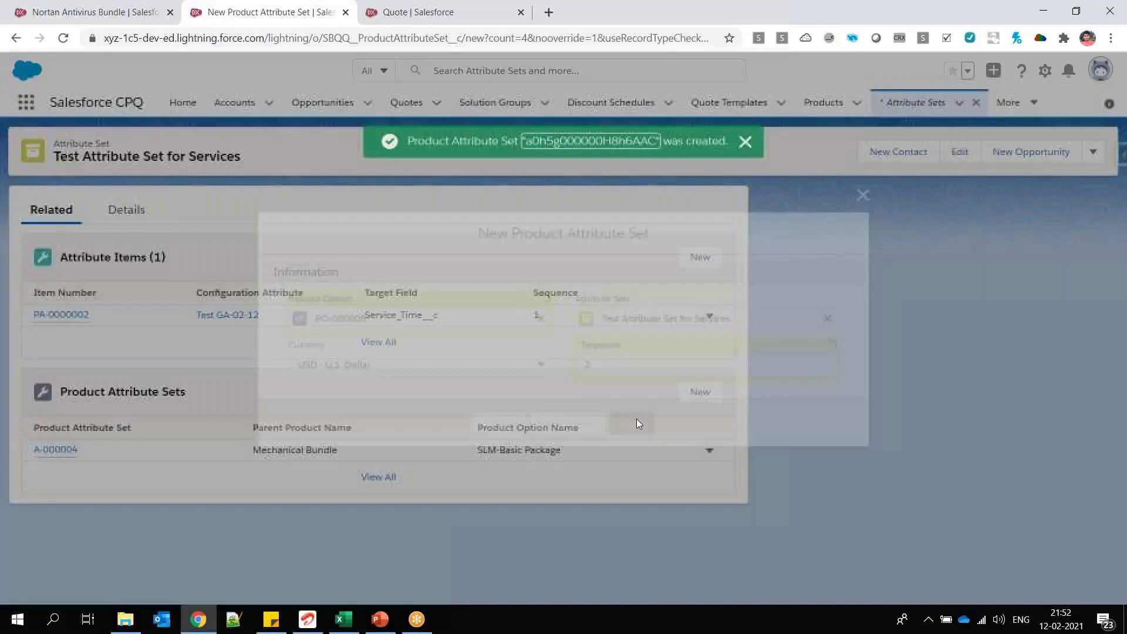
Step: Select Nortan Antivirus Bundle in the quote's product selection and open its configuration
left_click(434, 11)
left_click(12, 401)
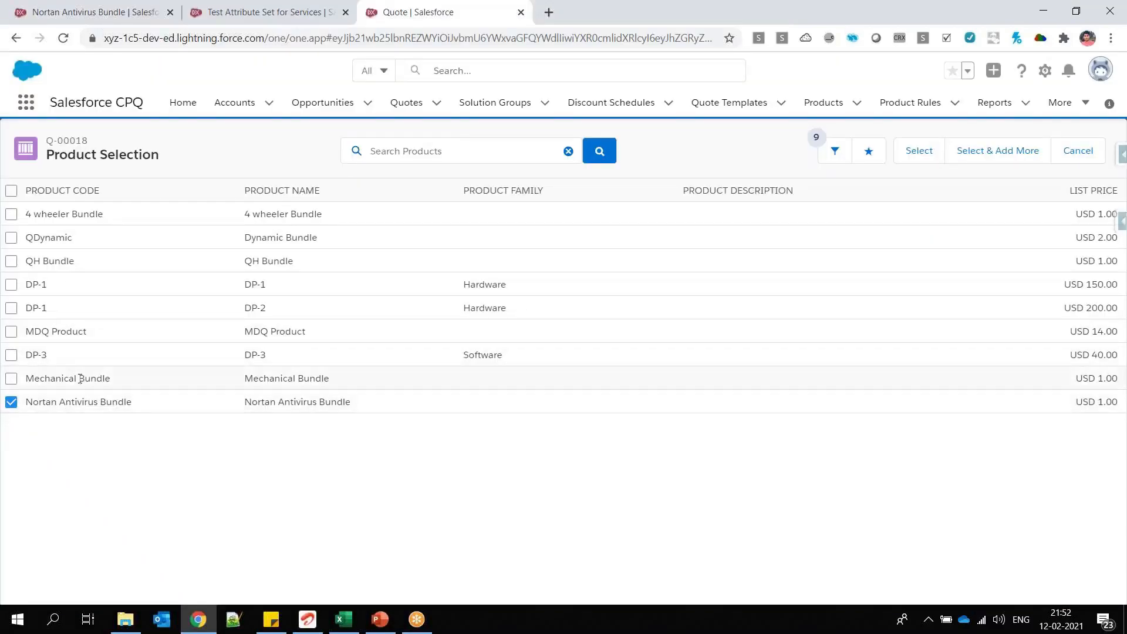
left_click(943, 151)
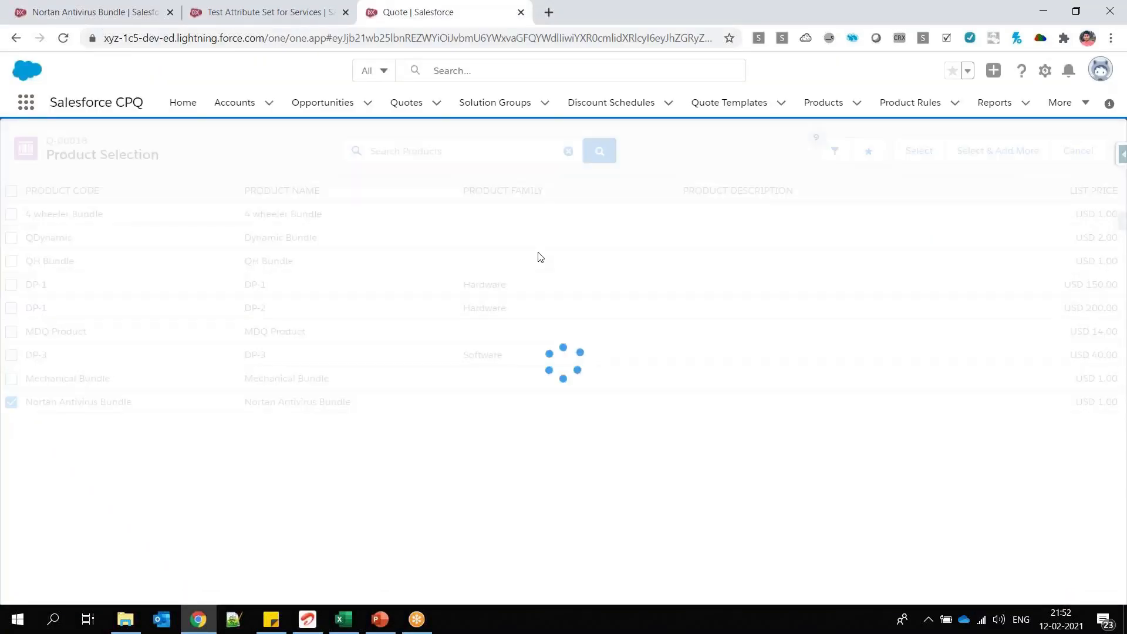
Step: Check the bundle's product options, and expand the NORTON ANTIVIRUS Plus attributes in the quote configuration to access Service Time
left_click(89, 20)
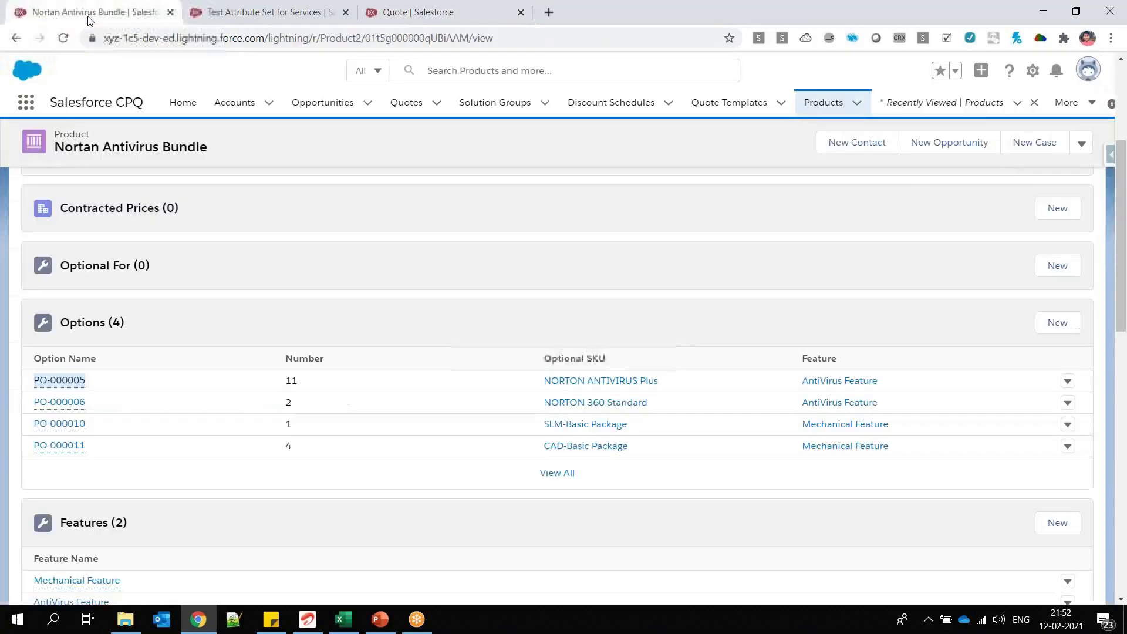
left_click(371, 14)
left_click(1082, 492)
left_click(131, 555)
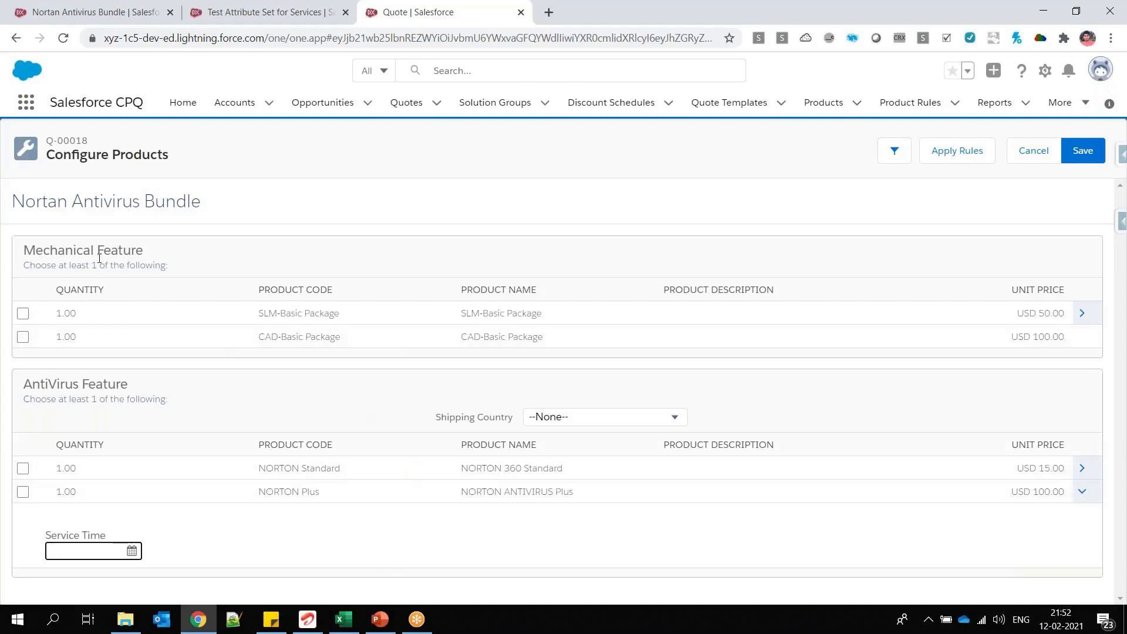
Step: Review the Mechanical Feature group, the global attribute setup steps in PowerPoint, and the Service Time attribute on the quote
triple_click(96, 219)
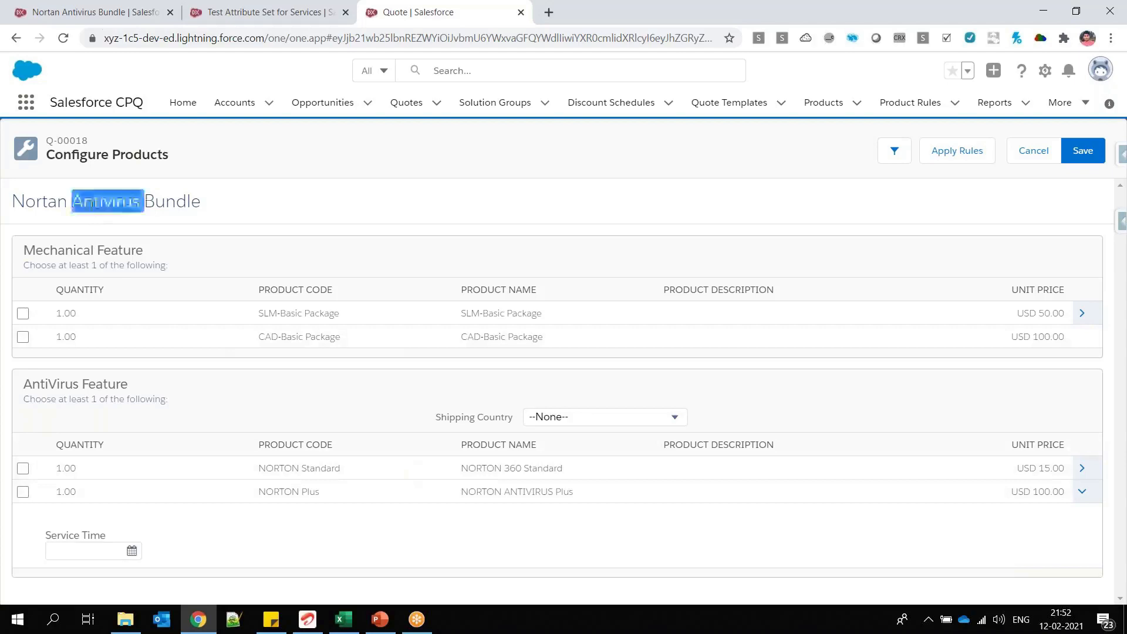
triple_click(77, 247)
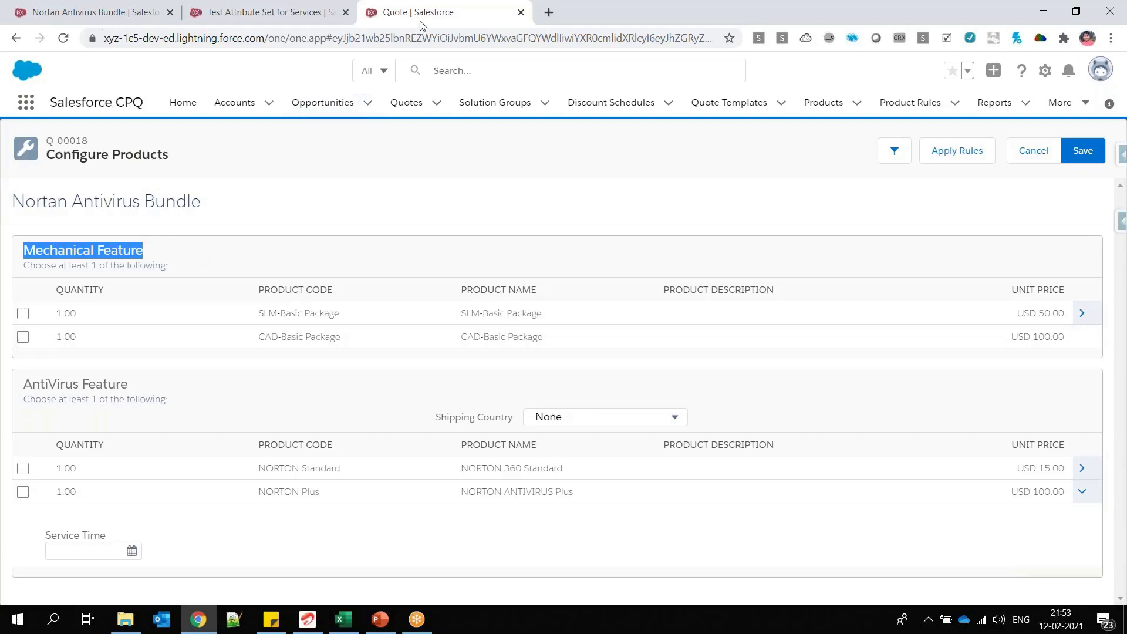
left_click(380, 619)
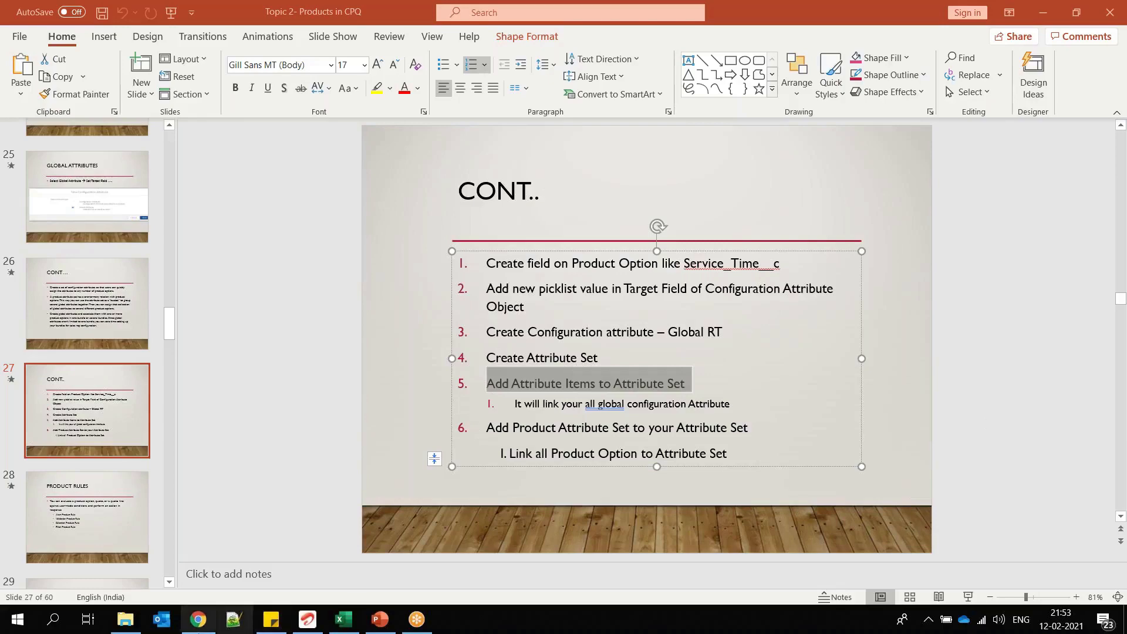
left_click(199, 619)
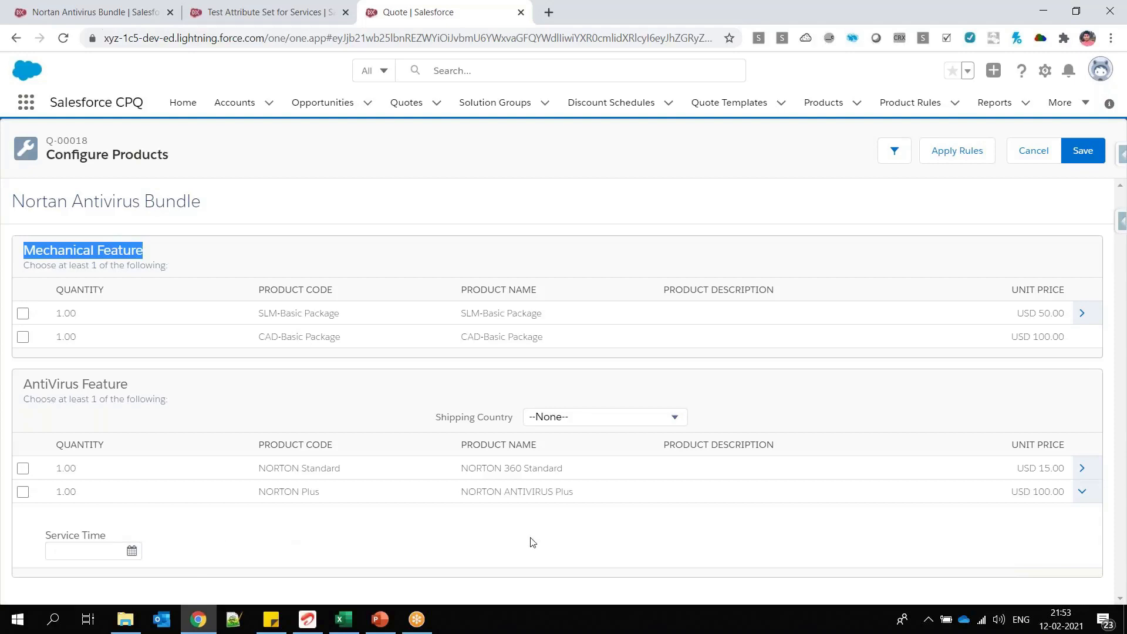
left_click(50, 536)
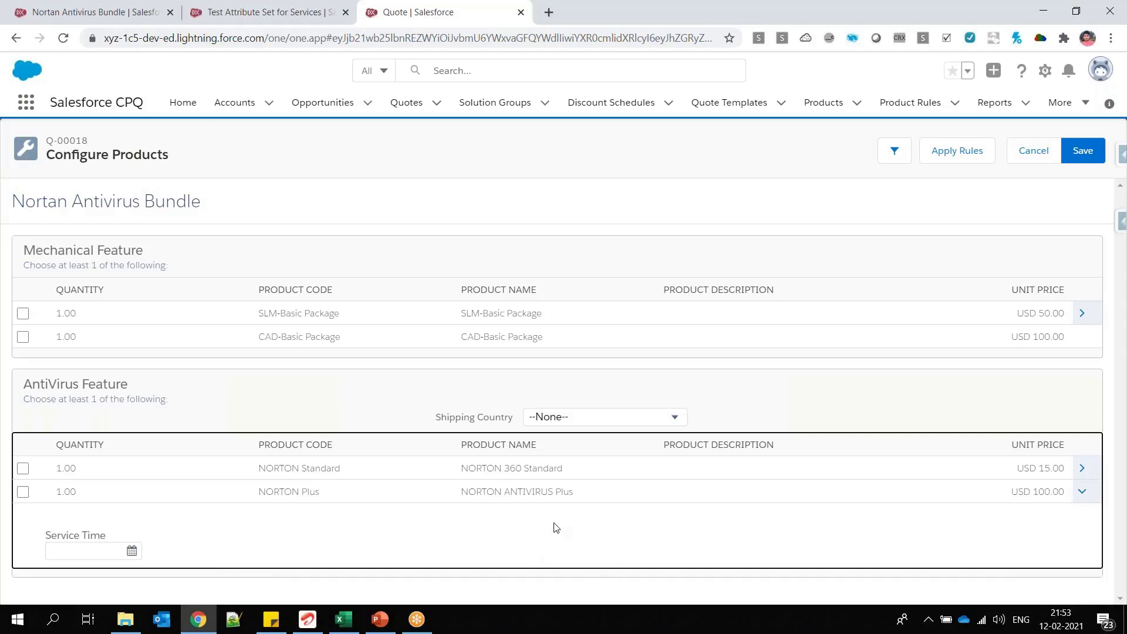
Step: Look at the New Attribute Item form for Test Attribute Set for Services and close it without saving
left_click(261, 16)
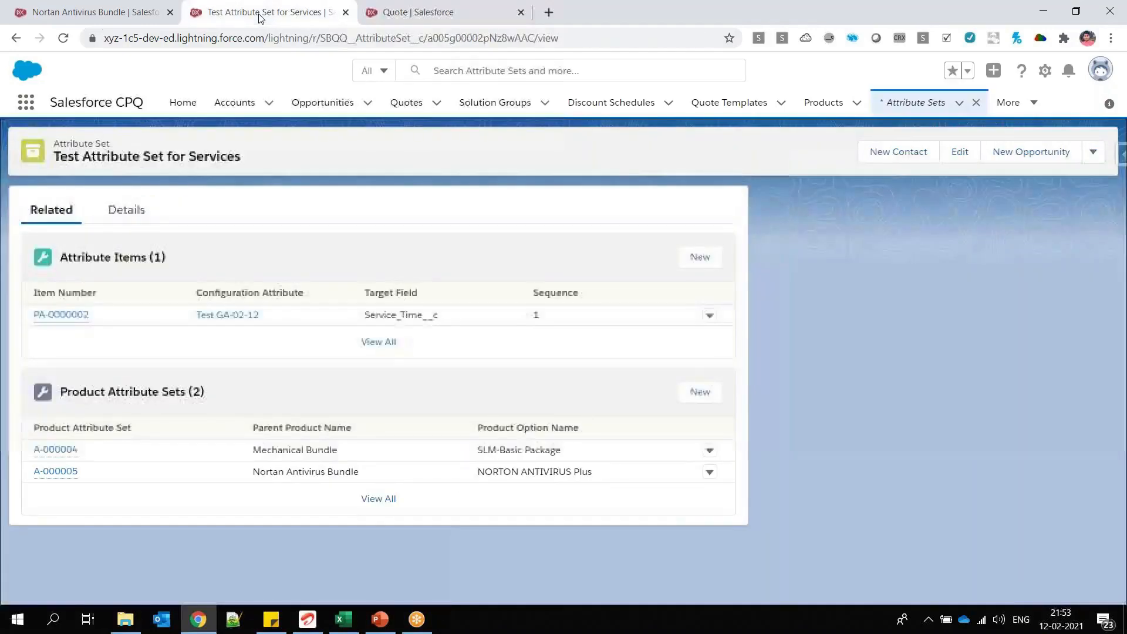
left_click(699, 262)
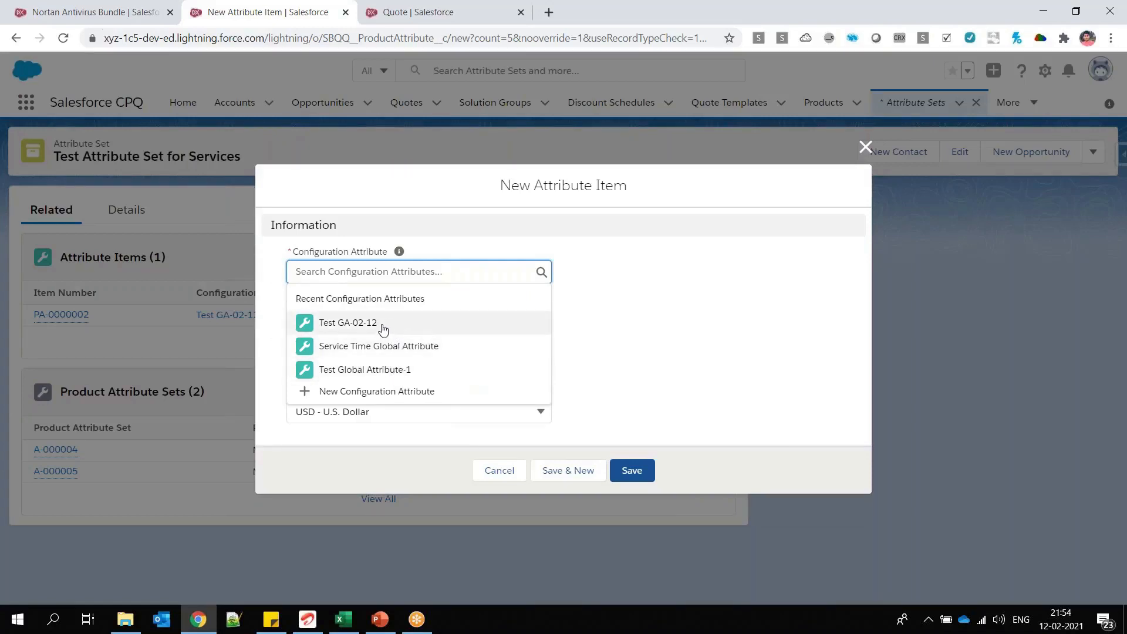
left_click(503, 475)
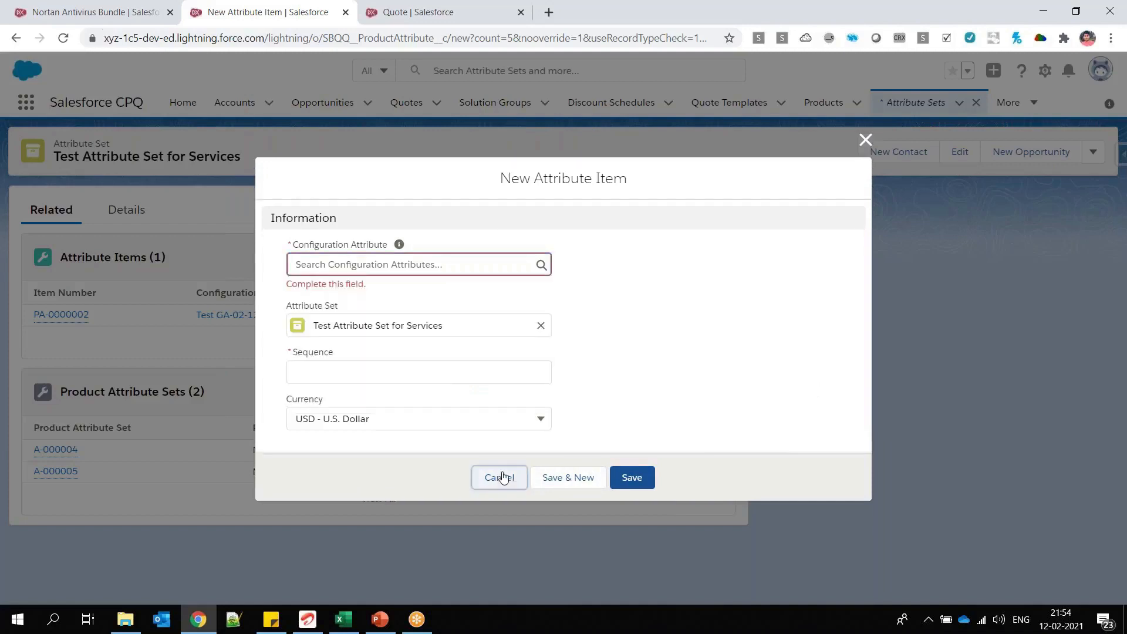
left_click(501, 477)
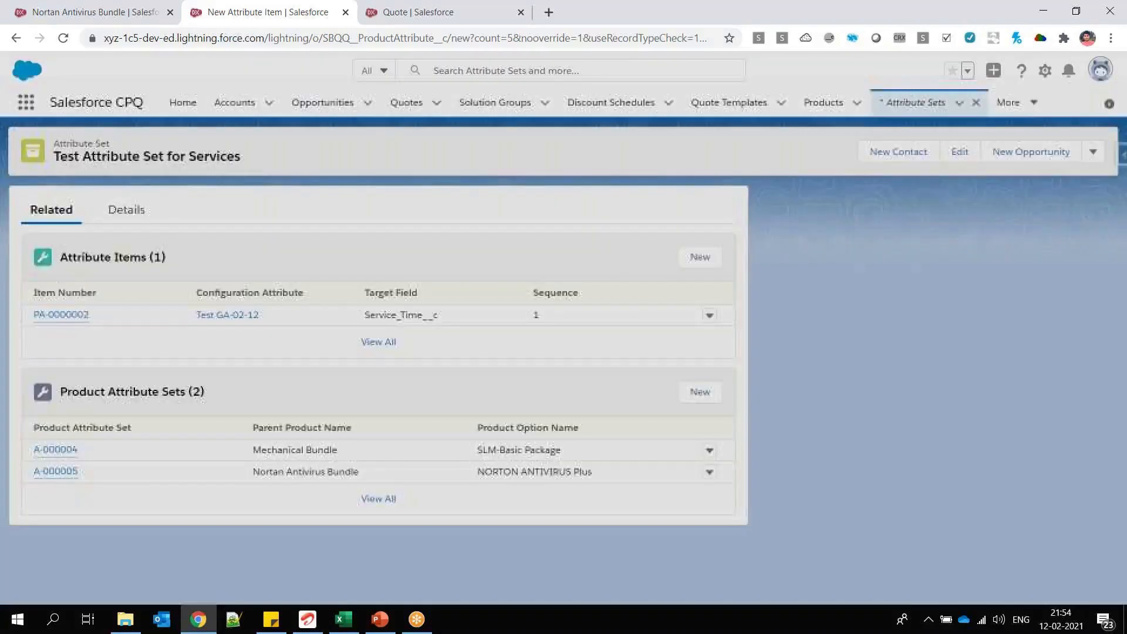